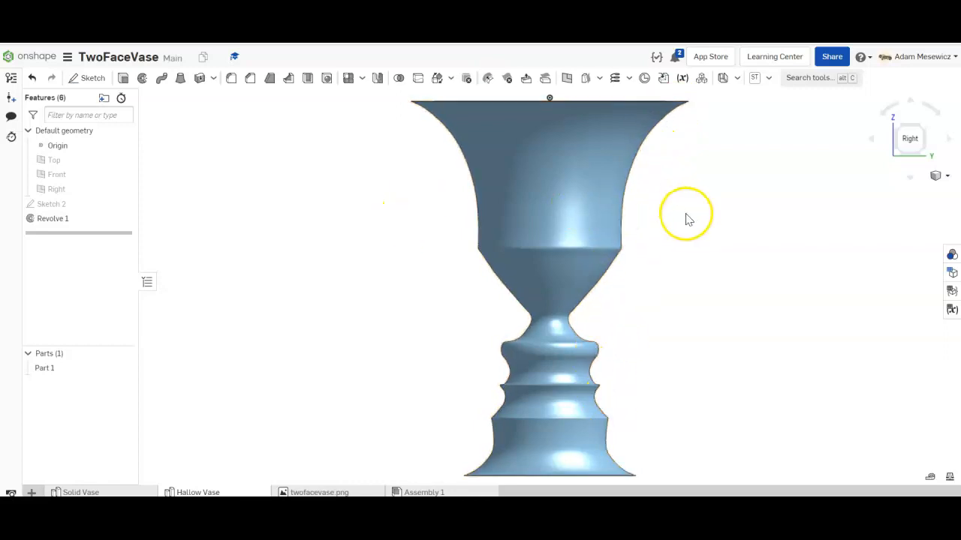
- Inspect the two-face vase from above, from the side and straight from the right
right_click_drag(669, 193, 710, 206)
left_click(567, 203)
right_click_drag(567, 206, 719, 333)
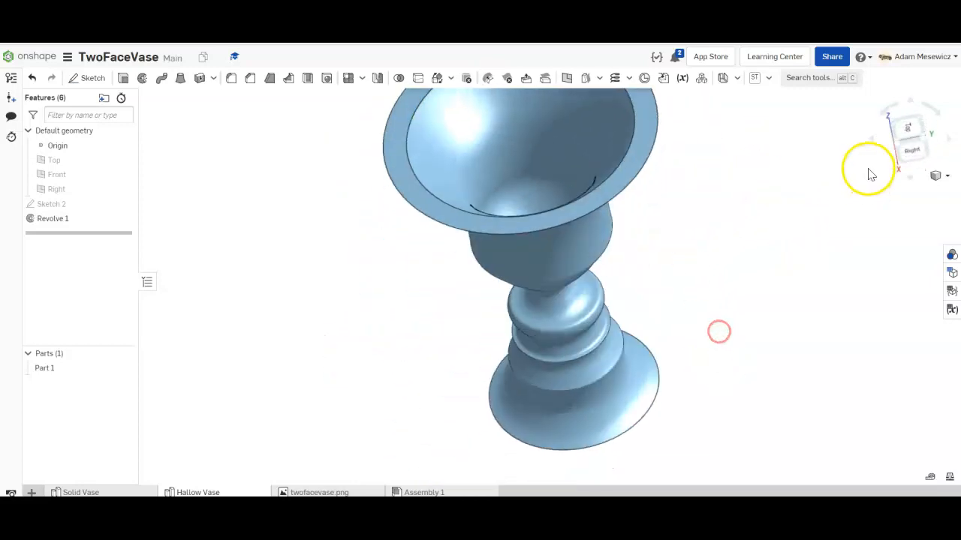
left_click(910, 139)
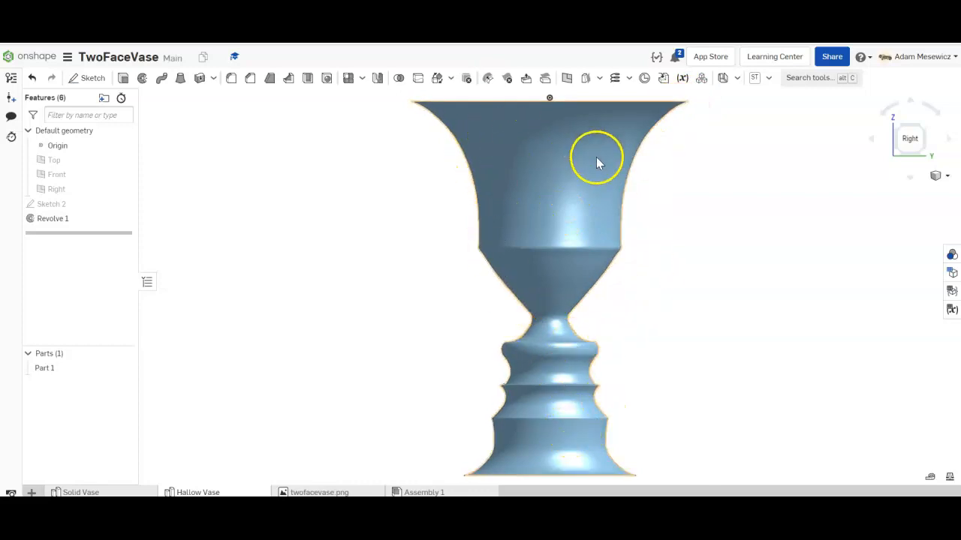
right_click_drag(668, 188, 630, 233)
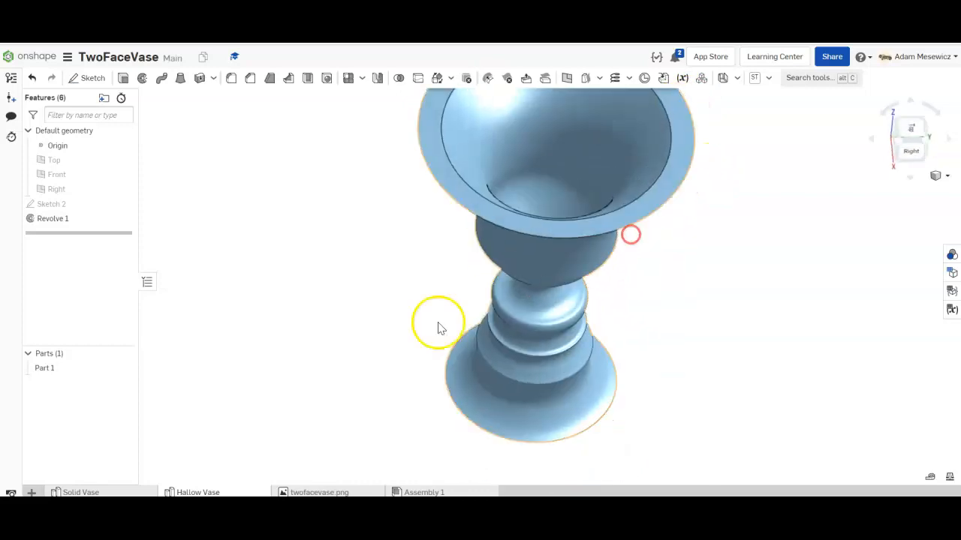
- Switch to the Solid Vase part studio and orbit and zoom to view it from below
left_click(88, 492)
right_click_drag(420, 304, 458, 311)
scroll(547, 203, "down", 3)
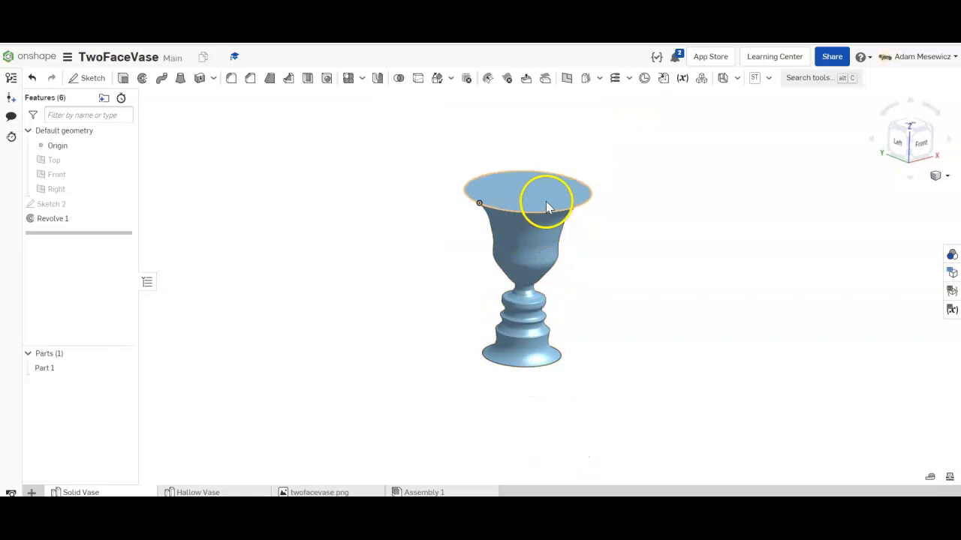
scroll(547, 203, "up", 5)
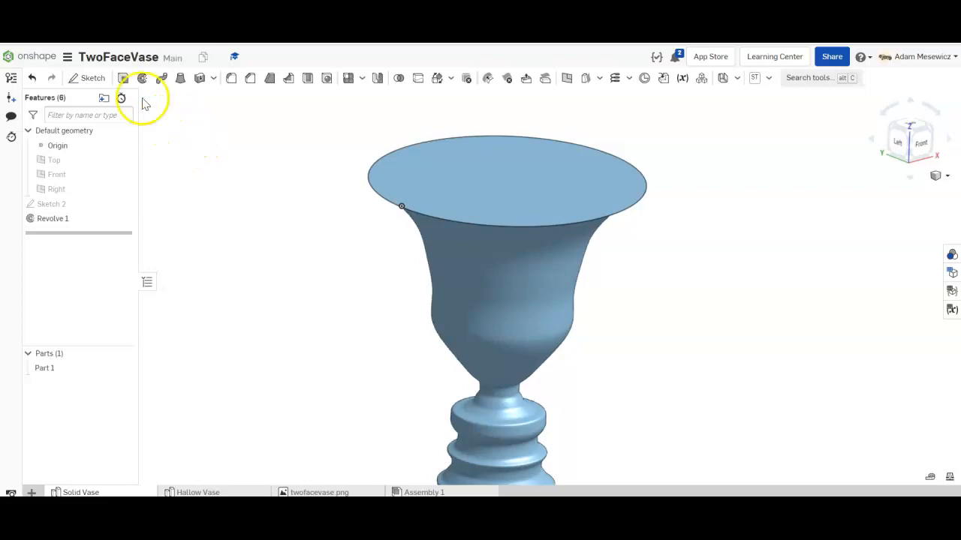
- Start a sketch on the vase's top face, cancel it without keeping it, and reorient the view
left_click(93, 79)
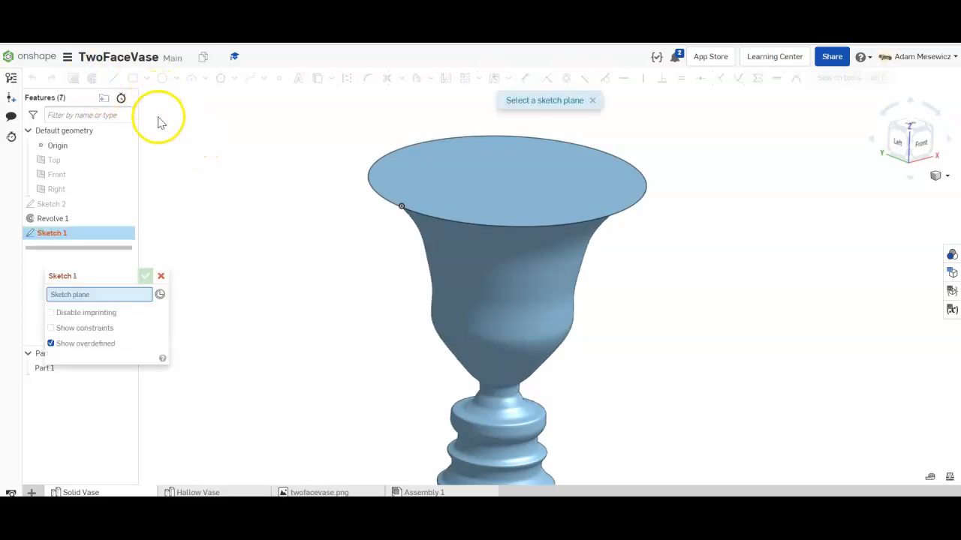
left_click(436, 178)
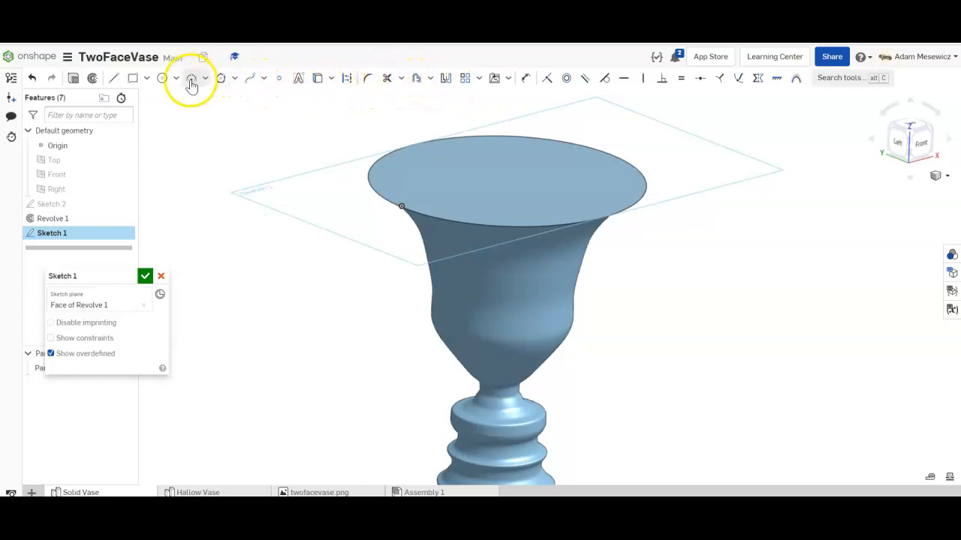
left_click(161, 277)
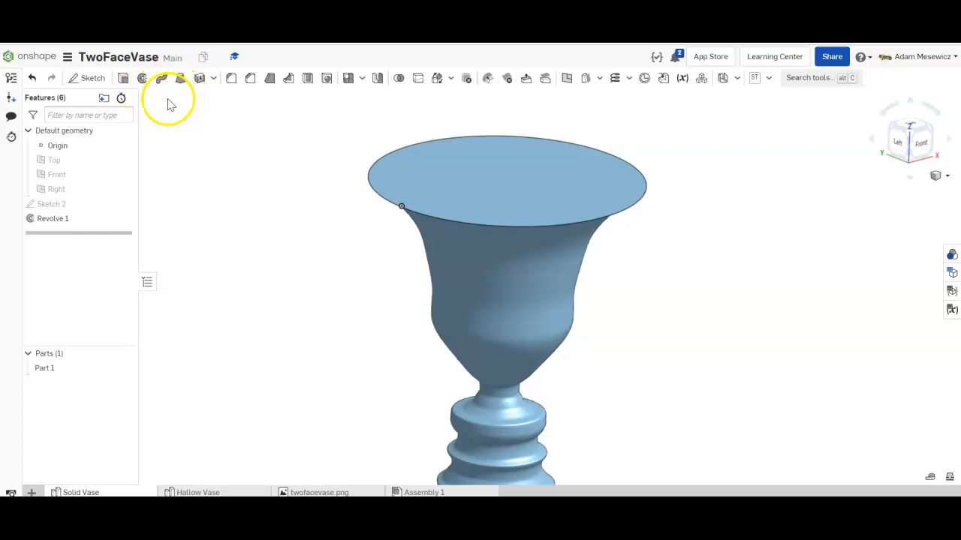
mouse_move(282, 191)
right_mouse_down()
mouse_move(280, 168)
mouse_move(302, 169)
mouse_move(294, 202)
mouse_move(303, 215)
mouse_move(298, 188)
right_mouse_up()
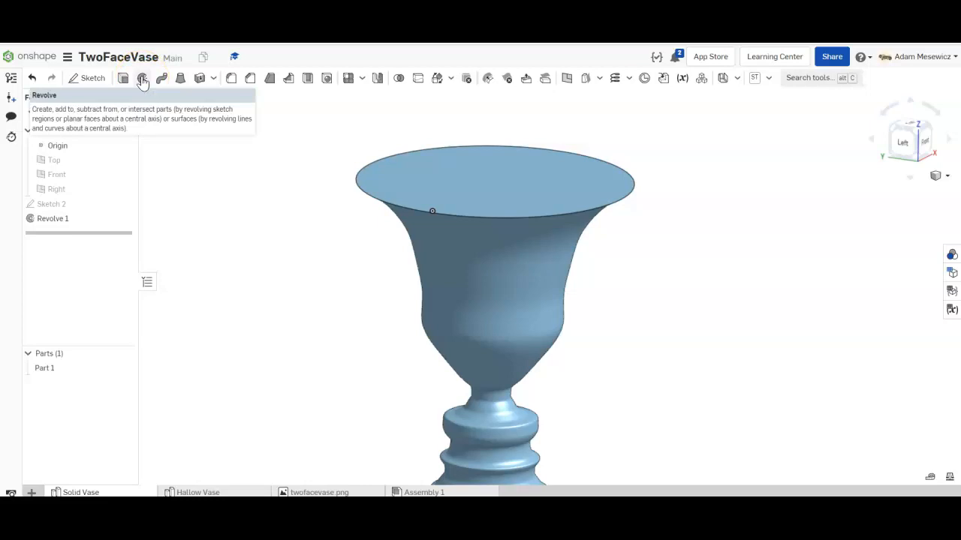
scroll(289, 276, "down", 3)
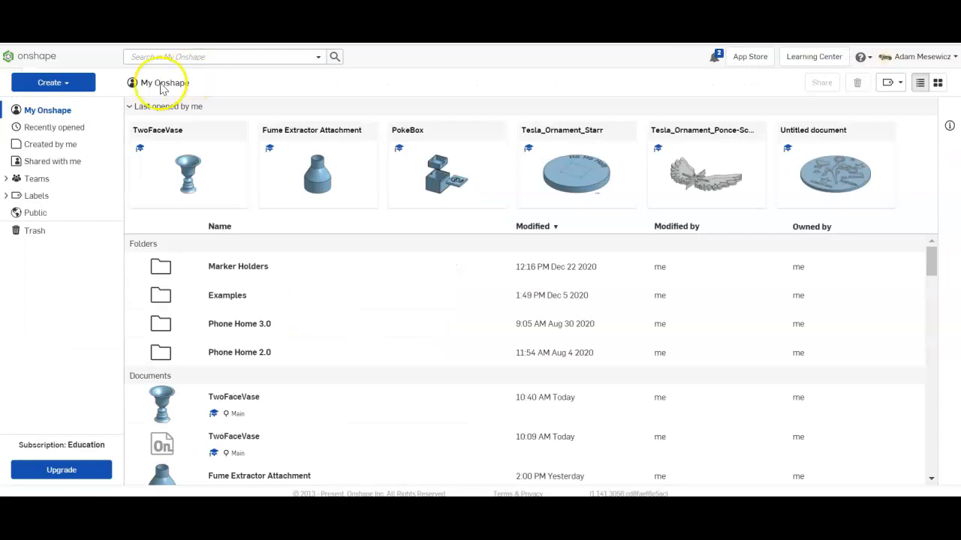
- Create a new Onshape document named RevolveDemo_ClassName_LastName
left_click(83, 81)
left_click(72, 105)
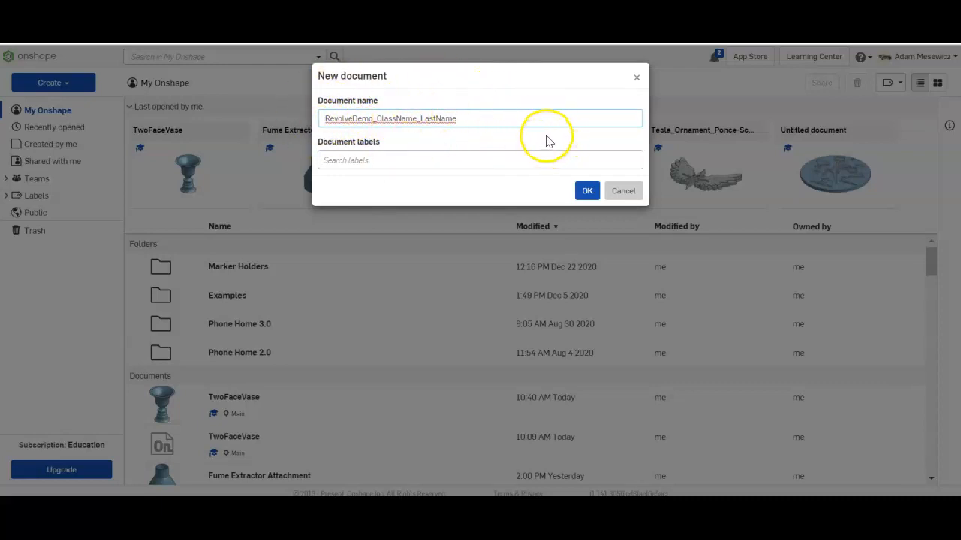
left_click(587, 191)
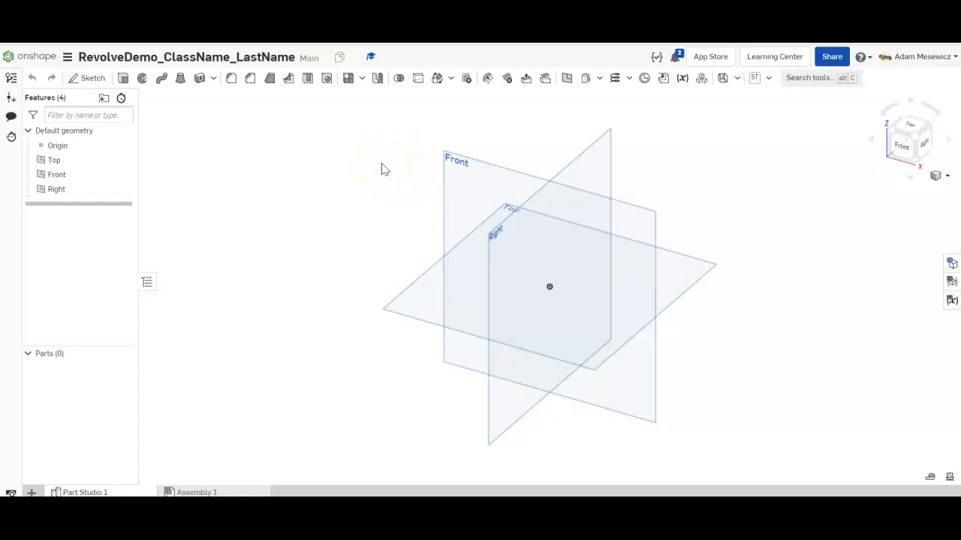
- View the Front plane head-on and hide the Top and Right planes
right_click_drag(403, 170, 413, 160)
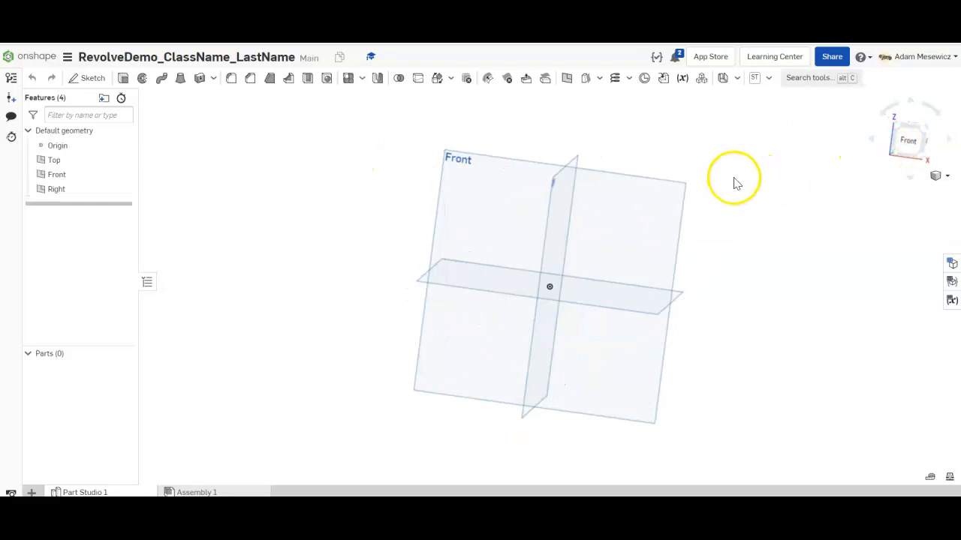
right_click_drag(732, 180, 720, 240)
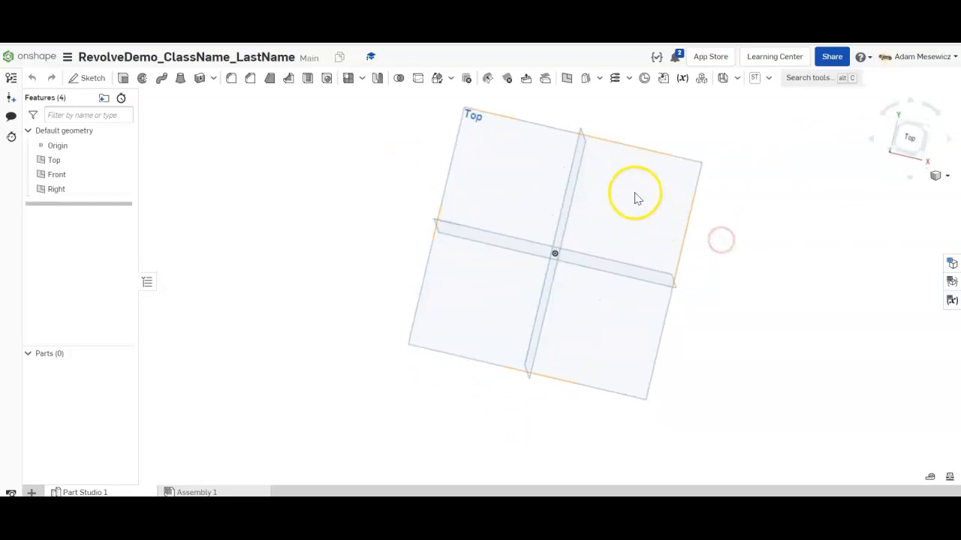
right_click_drag(587, 184, 673, 195)
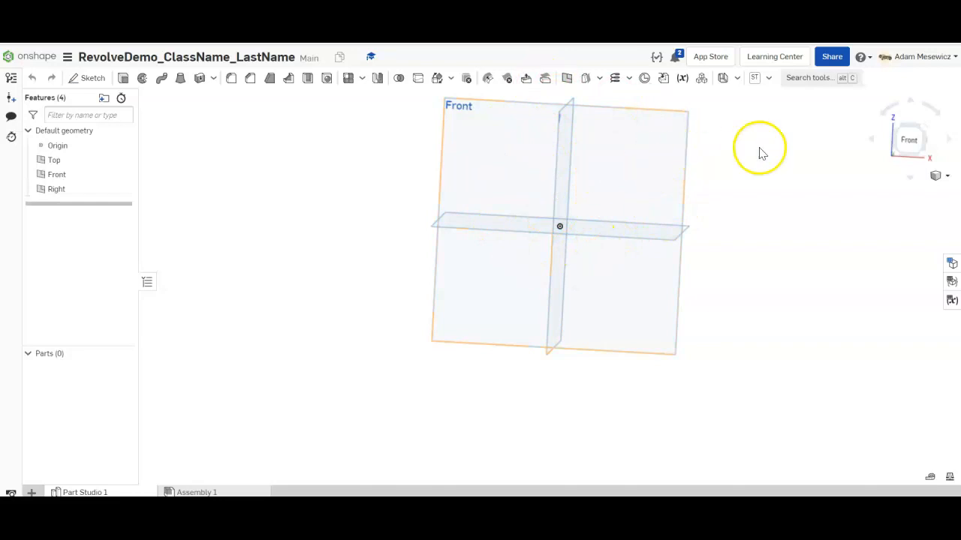
left_click(908, 140)
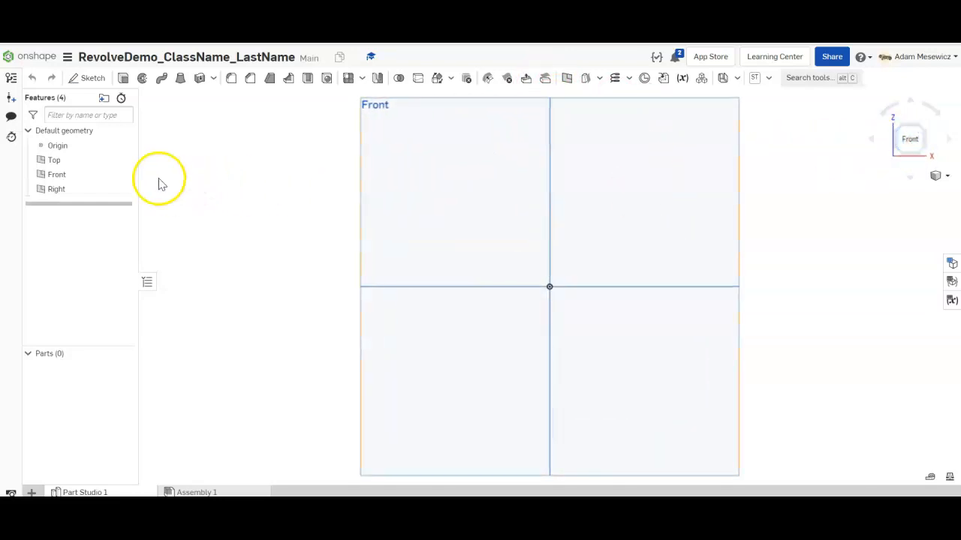
left_click(123, 159)
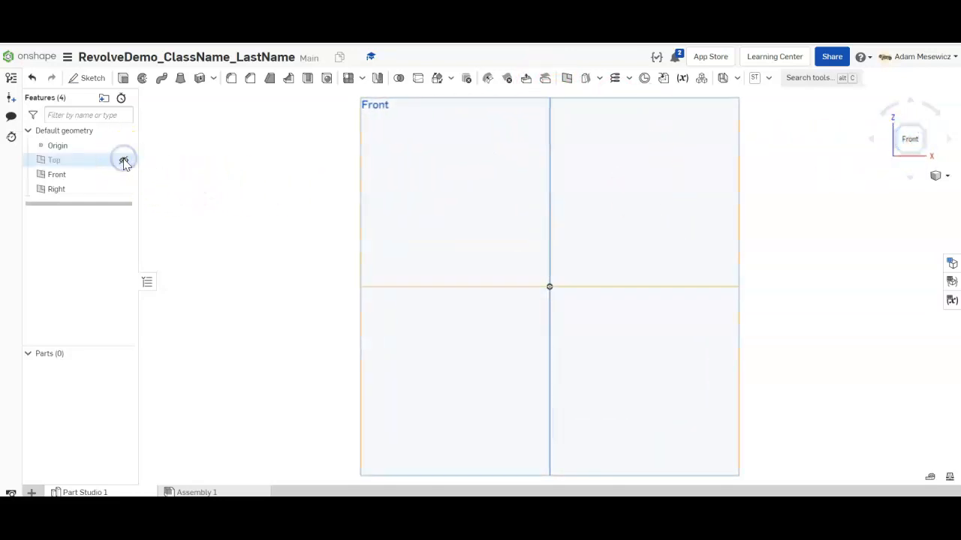
left_click(124, 189)
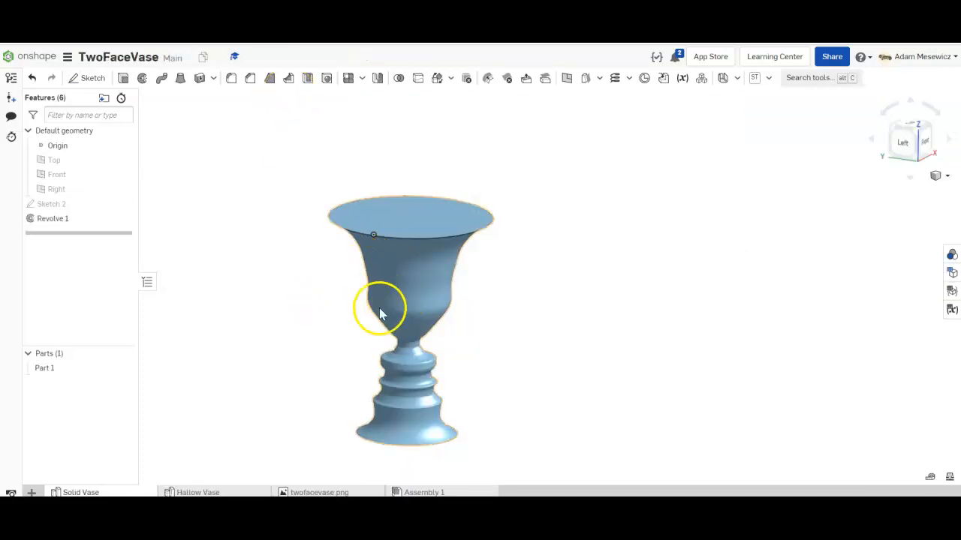
- Orbit the finished TwoFaceVase slightly before returning to the RevolveDemo document
right_click_drag(380, 311, 391, 333)
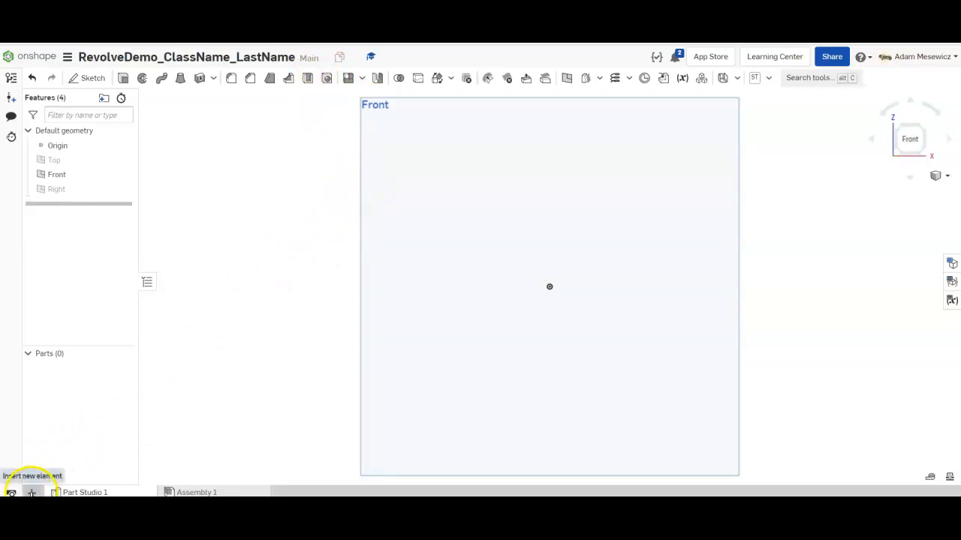
- Import twofacevase.png from the Desktop into the document as its own element
left_click(31, 492)
left_click(51, 474)
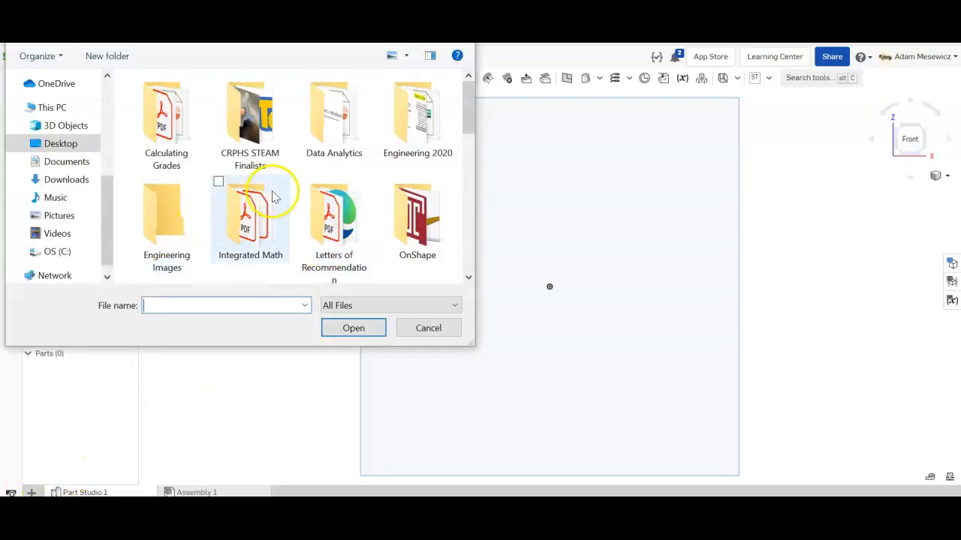
scroll(274, 193, "down", 5)
scroll(275, 192, "down", 3)
left_click(246, 216)
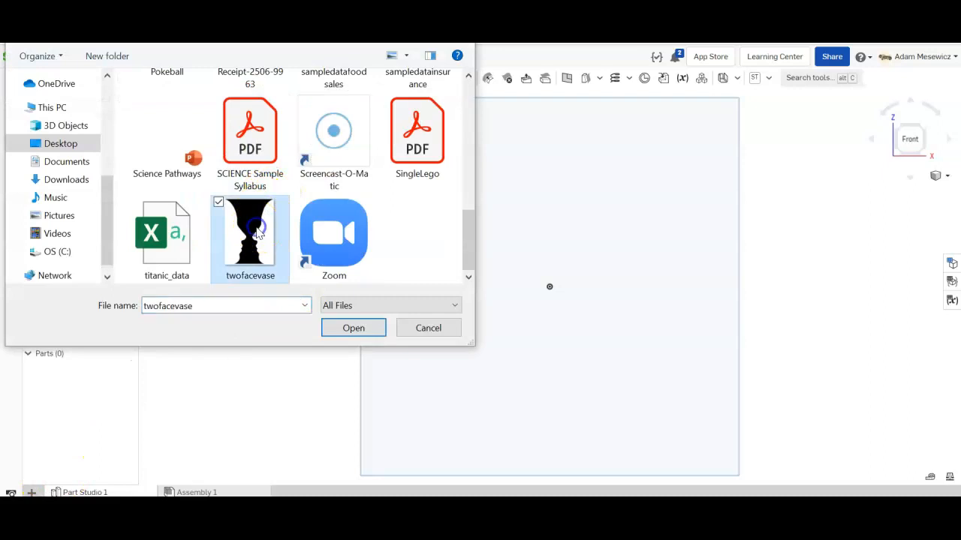
left_click(351, 330)
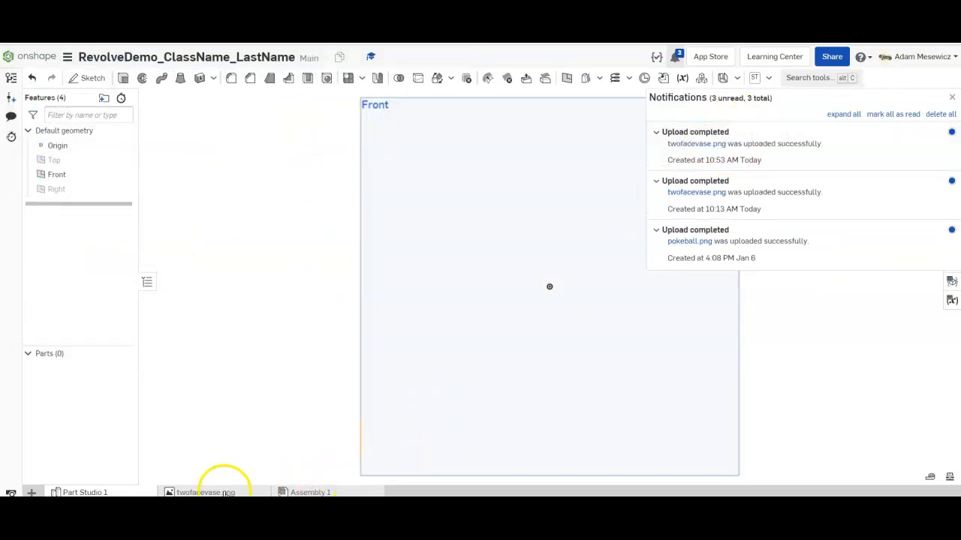
mouse_move(195, 493)
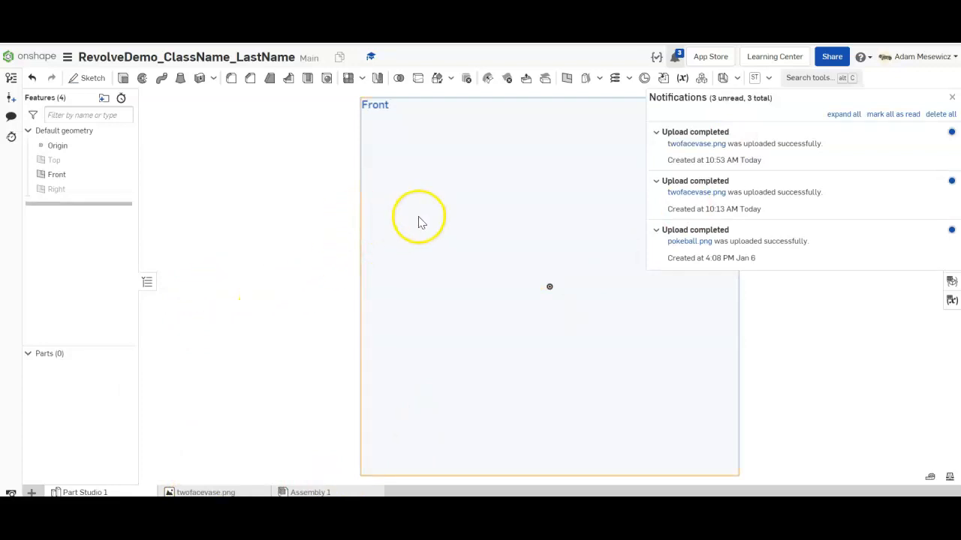
- Open a sketch on the Front plane and place twofacevase.png in it as a reference image
left_click(88, 77)
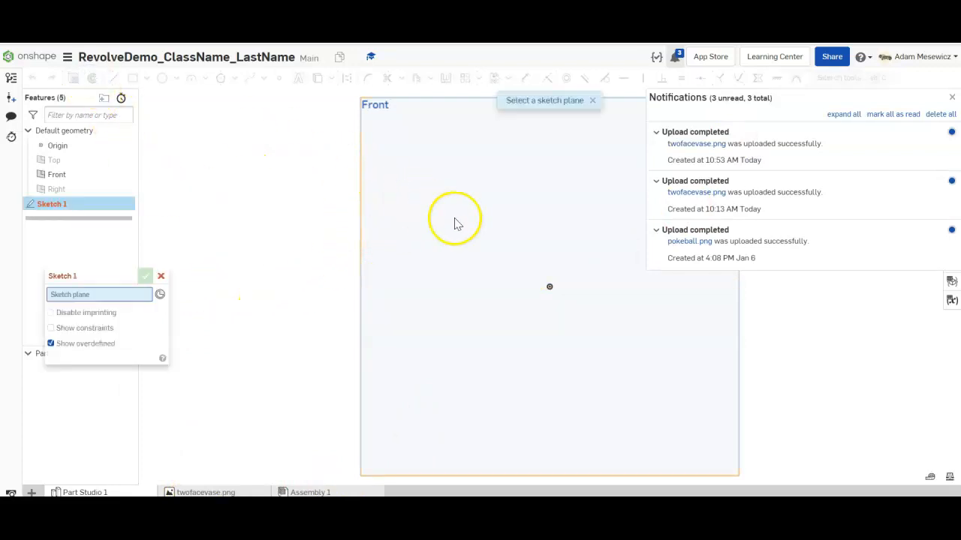
left_click(423, 210)
left_click(508, 78)
left_click(513, 114)
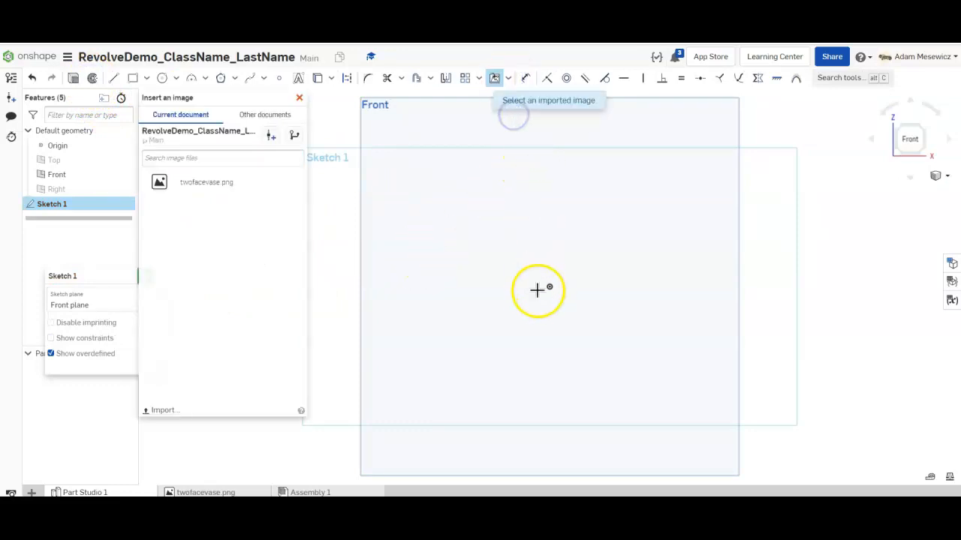
left_click(234, 180)
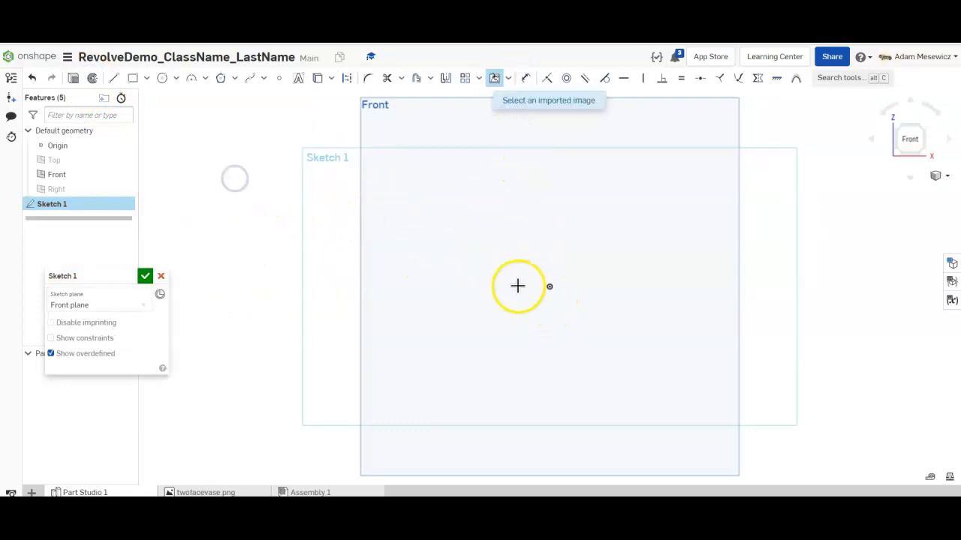
scroll(575, 317, "down", 3)
scroll(672, 390, "up", 3)
scroll(614, 334, "up", 2)
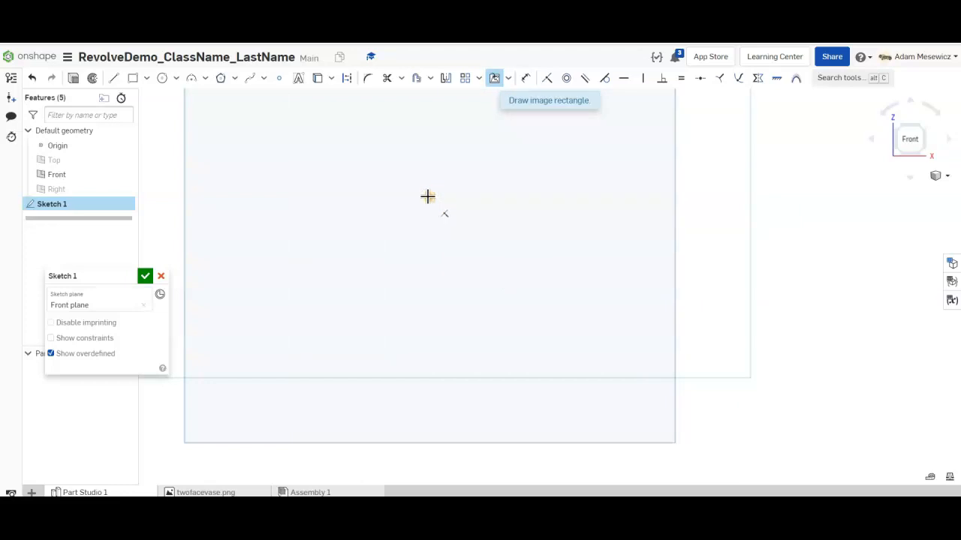
left_click(429, 199)
left_click(618, 451)
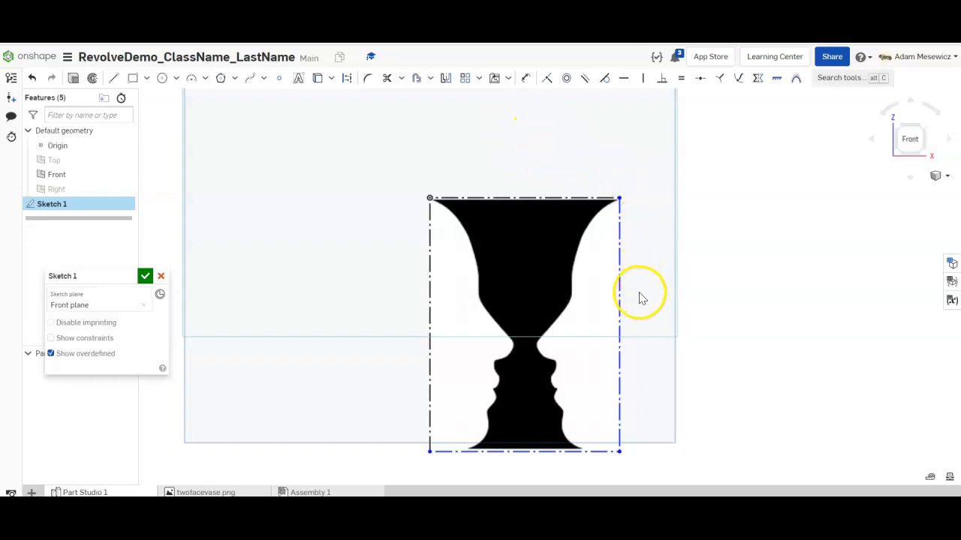
- Dimension the image's right edge to a height of 100 mm
left_click(526, 79)
left_click(618, 285)
left_click(725, 325)
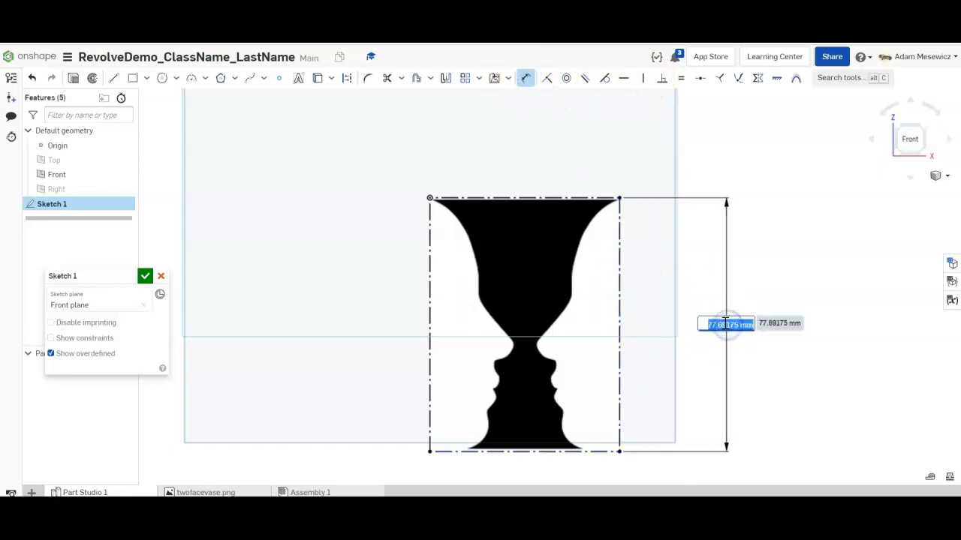
type("100")
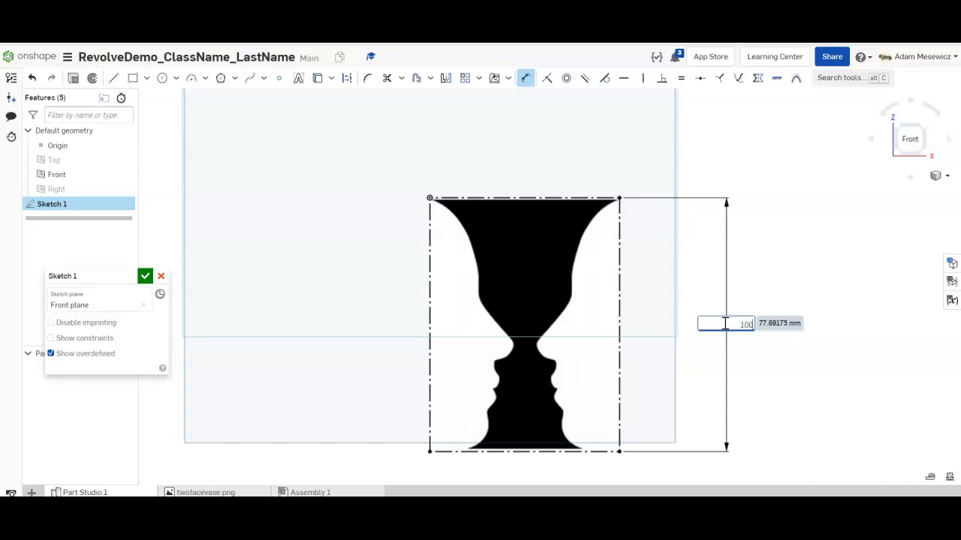
key("Return")
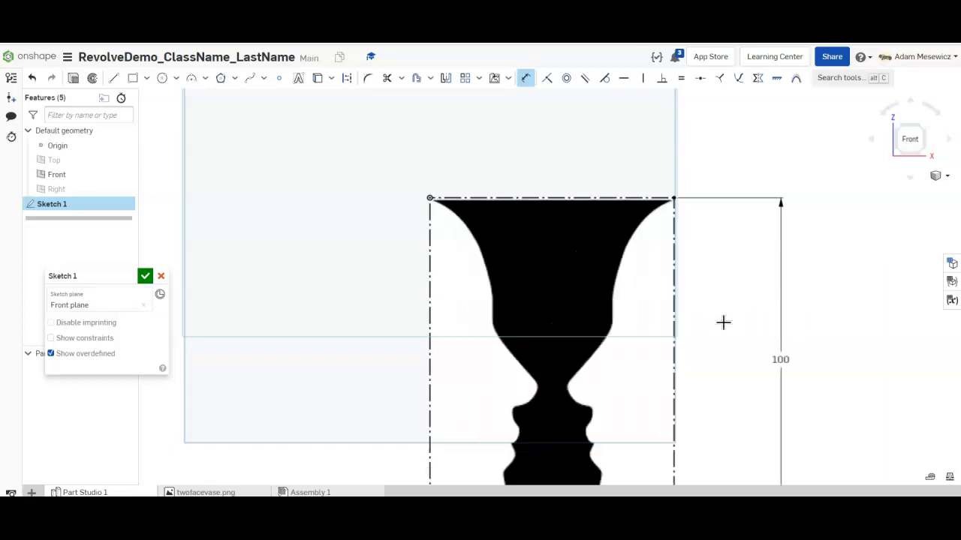
scroll(722, 322, "down", 5)
scroll(757, 392, "up", 3)
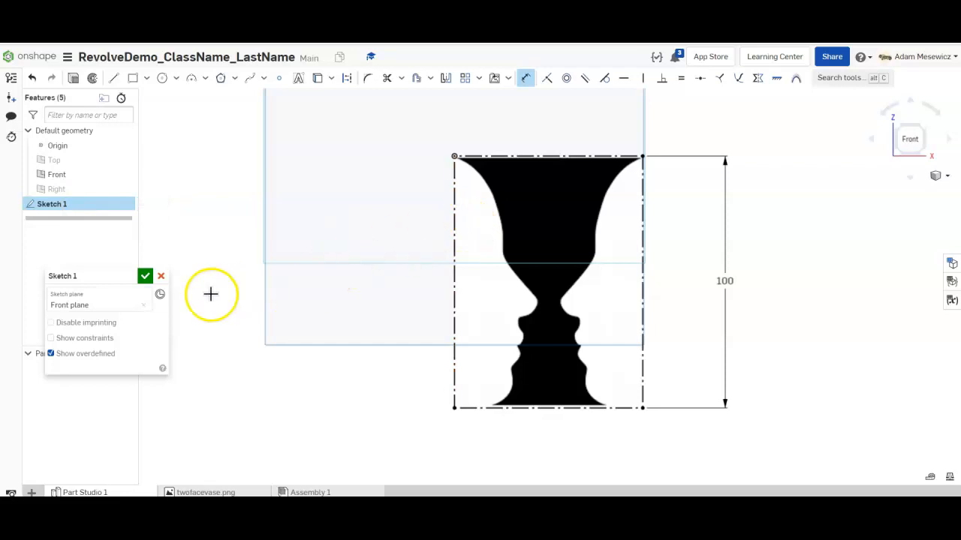
- Accept Sketch 1, start a new sketch on the Front plane, and begin renaming it
left_click(145, 277)
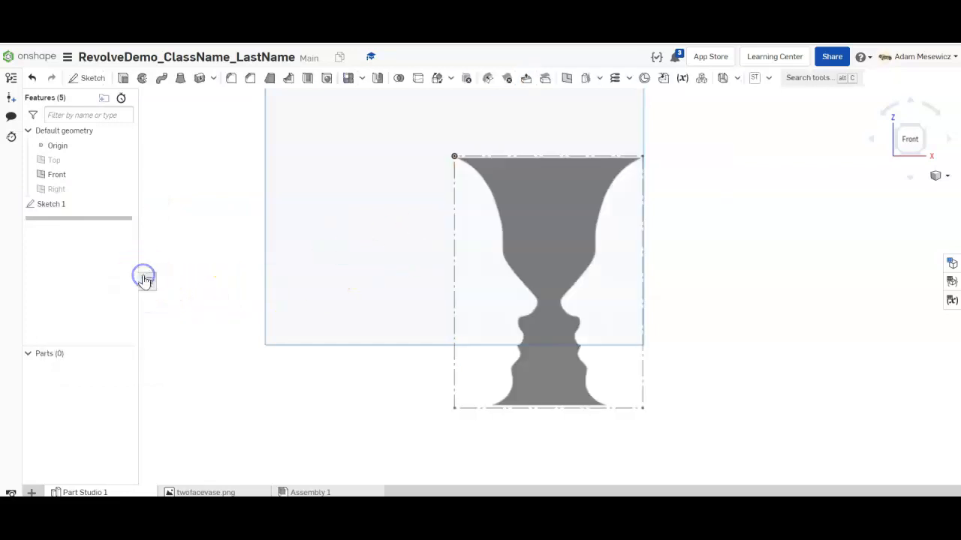
left_click(90, 78)
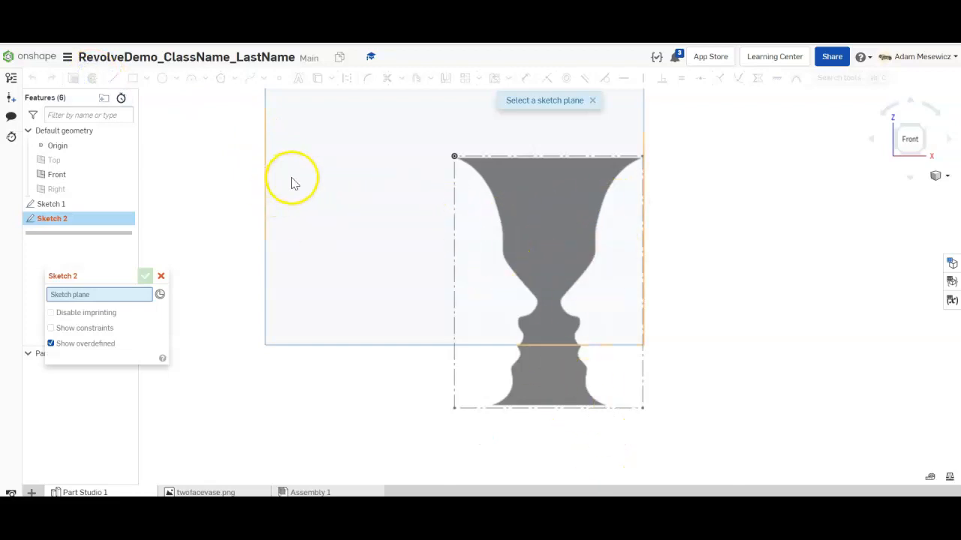
scroll(292, 178, "down", 3)
left_click(294, 138)
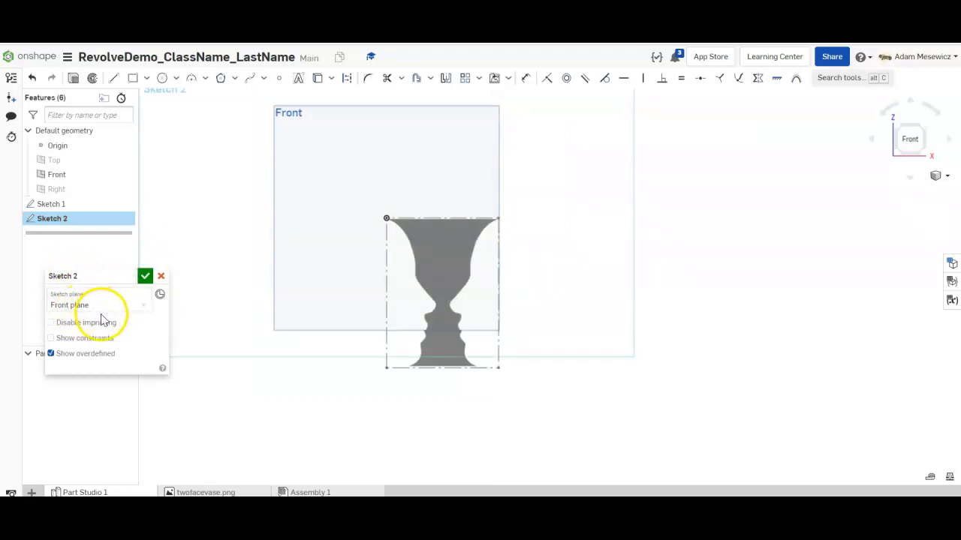
left_click(129, 277)
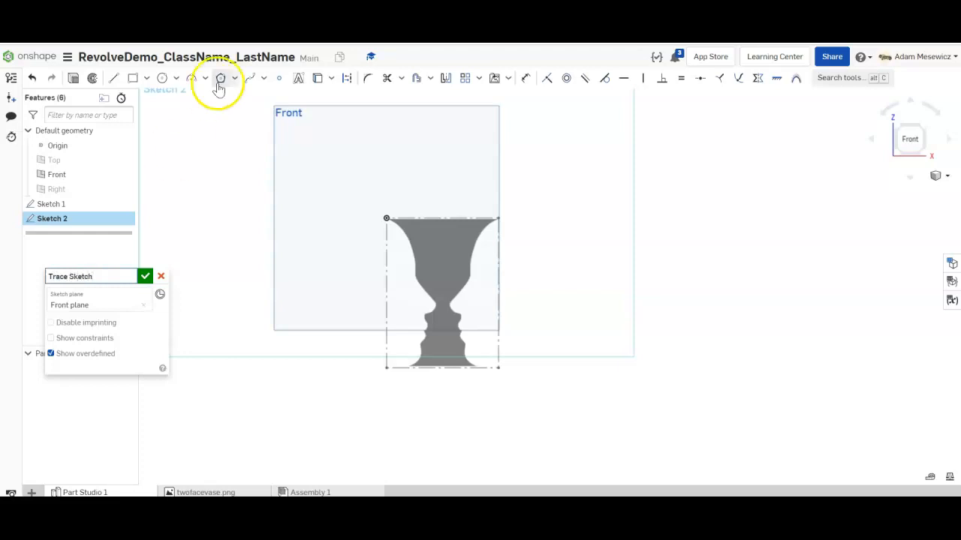
- Name the sketch Trace Sketch and switch the Line tool to construction geometry
left_click(180, 232)
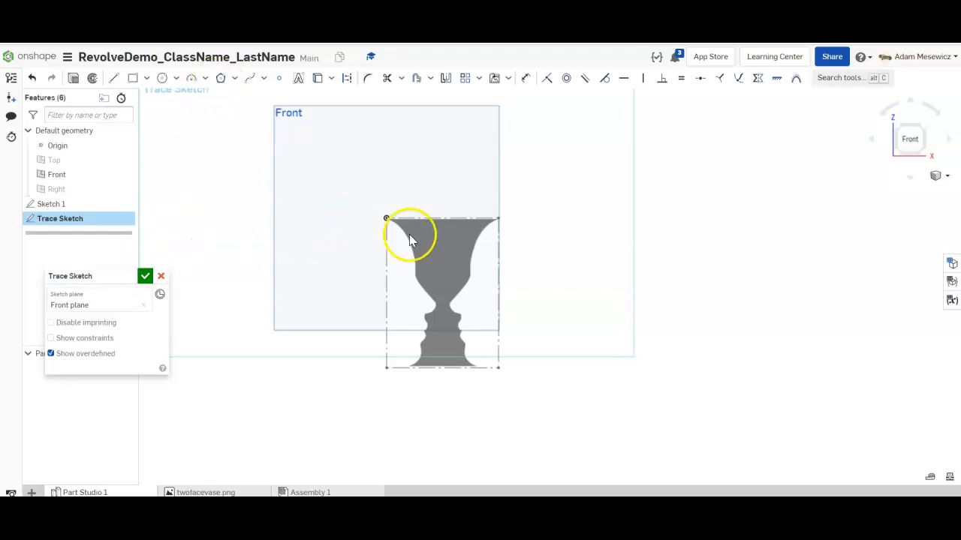
scroll(470, 310, "up", 4)
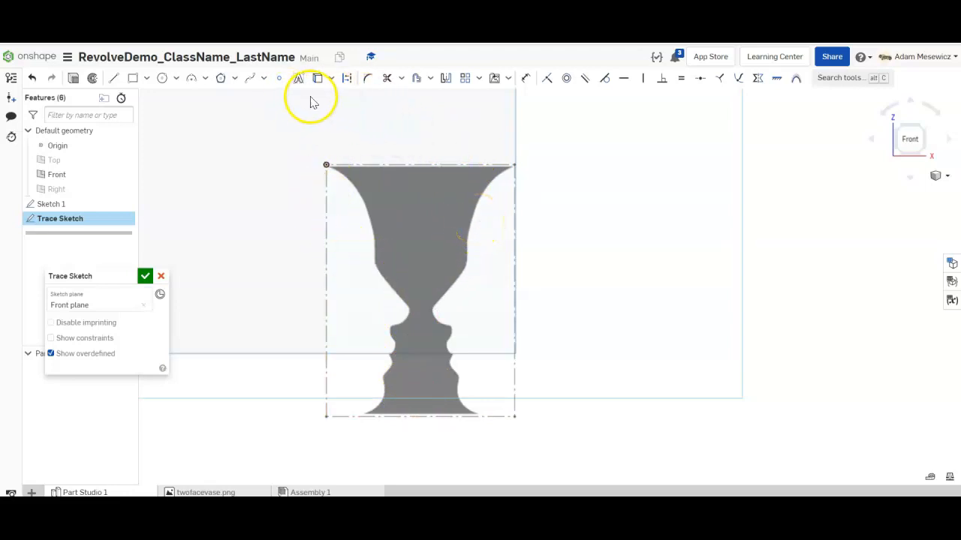
left_click(114, 79)
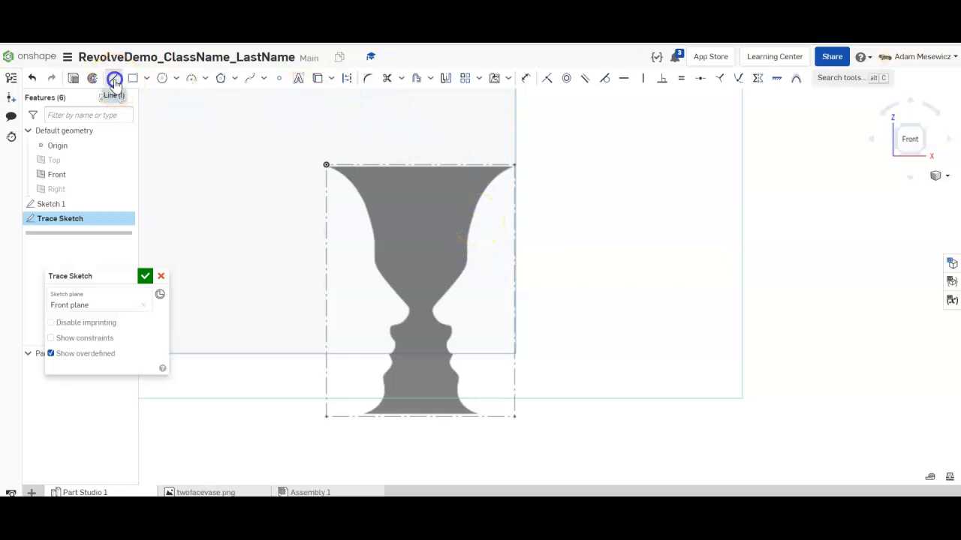
left_click(348, 80)
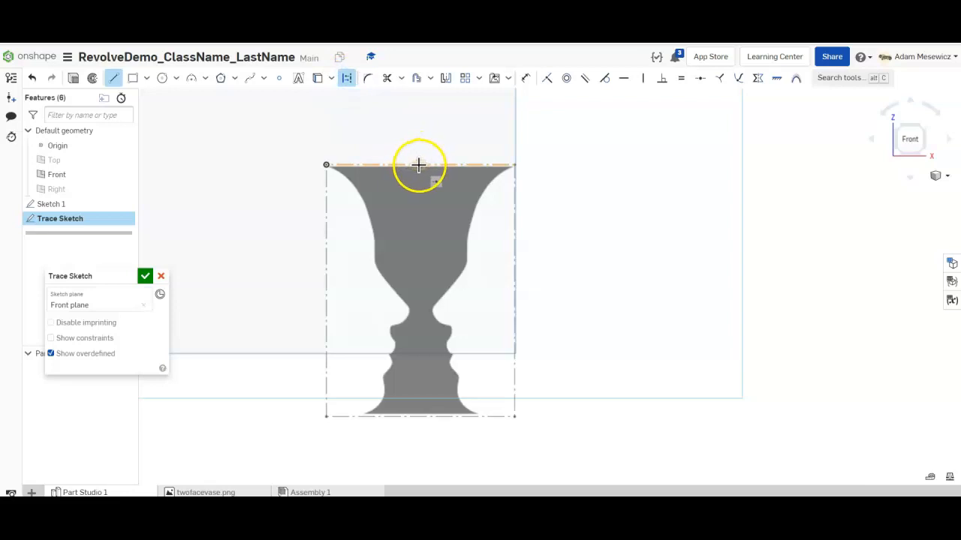
- Draw a vertical construction centerline from the vase's top edge midpoint down to its base
left_click_drag(419, 168, 422, 416)
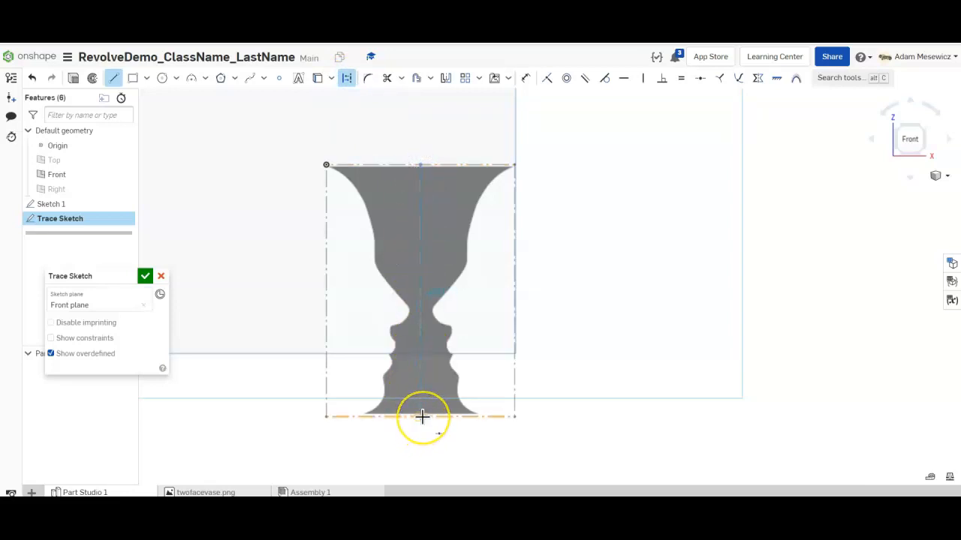
left_click(418, 262)
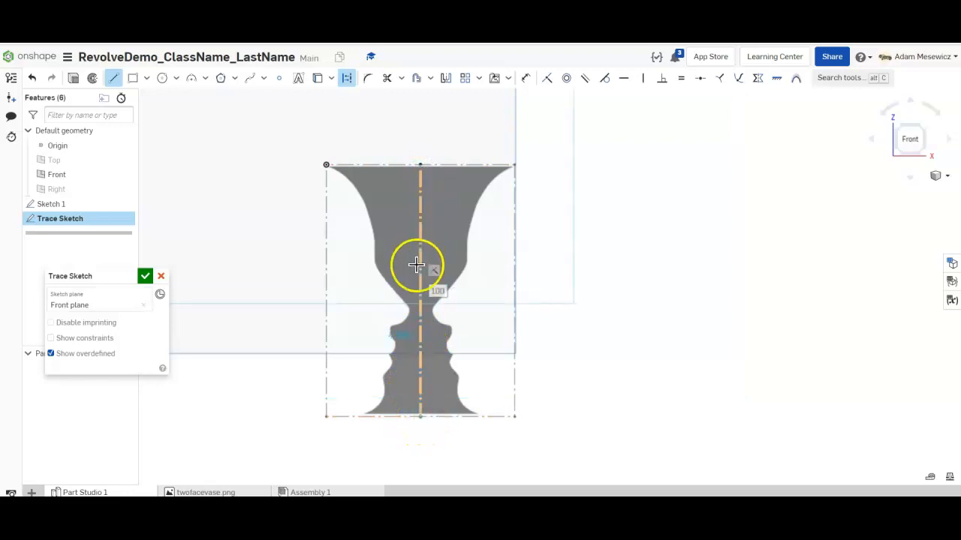
key("Escape")
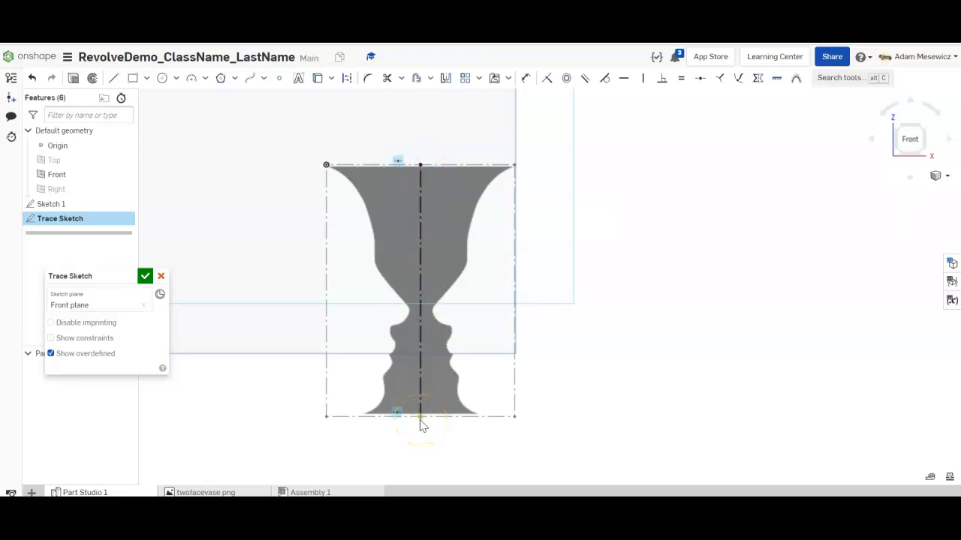
left_click(420, 297)
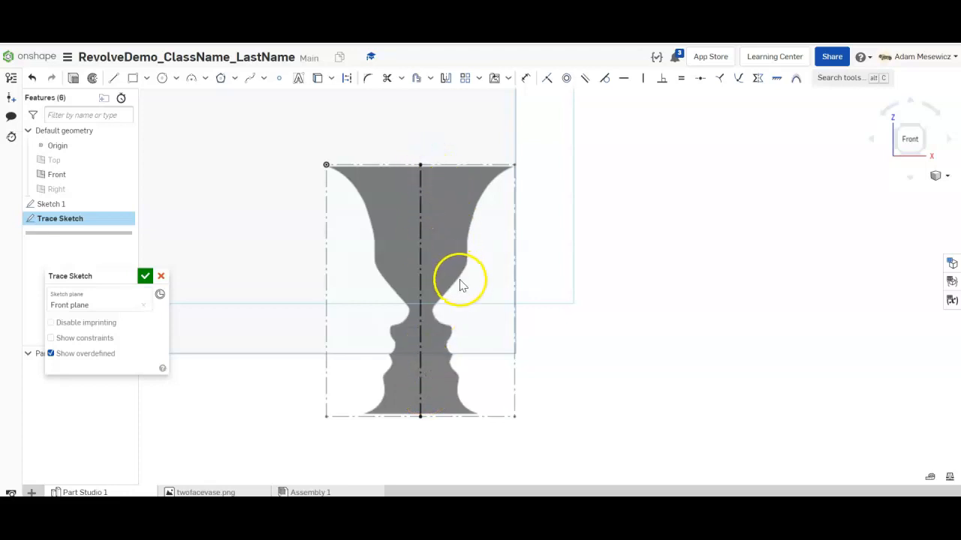
scroll(459, 279, "up", 1)
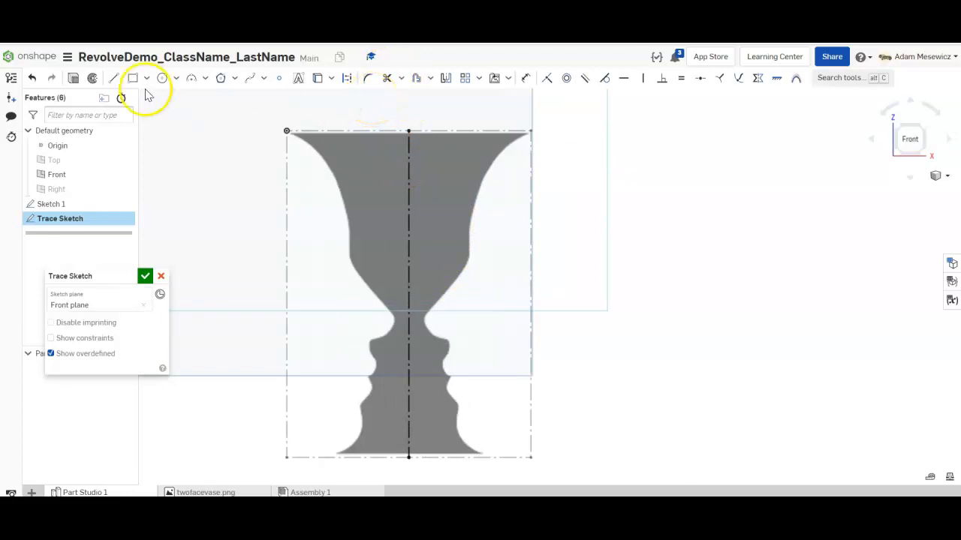
left_click(113, 78)
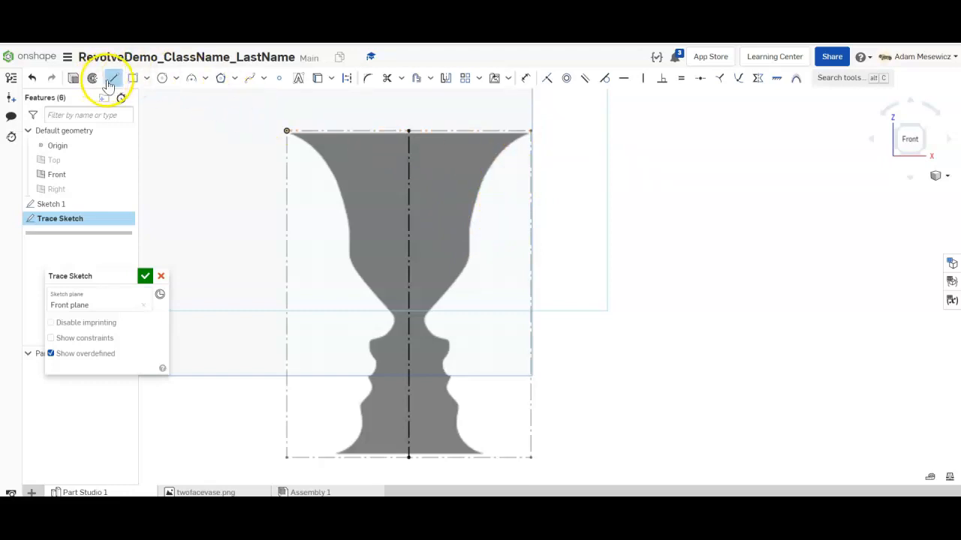
- Draw a horizontal line along the vase's top from its right corner to the centerline
scroll(536, 132, "up", 5)
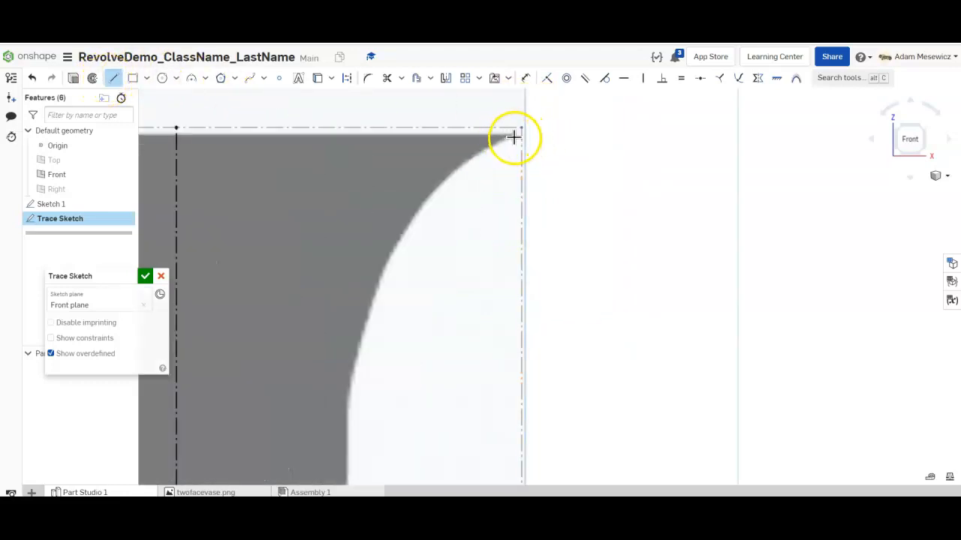
left_click(514, 135)
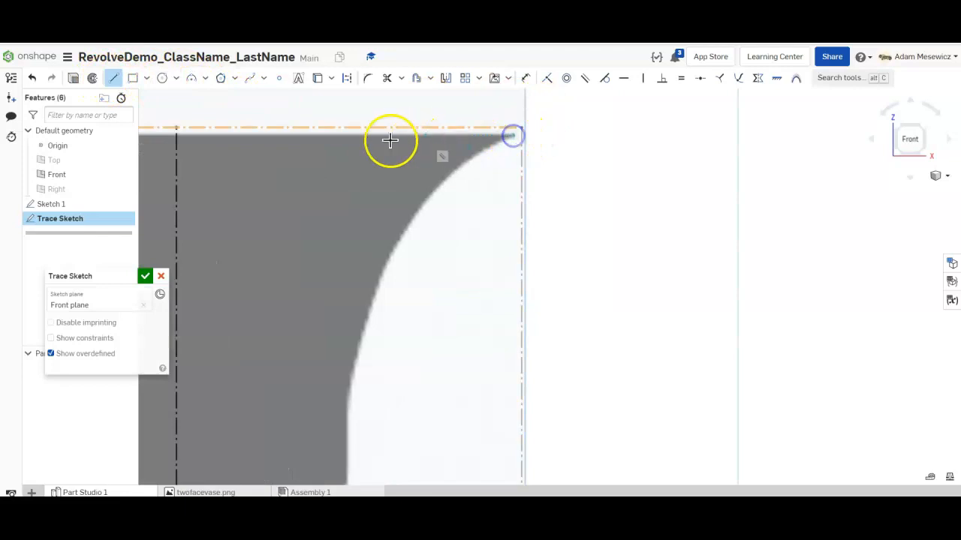
left_click(177, 135)
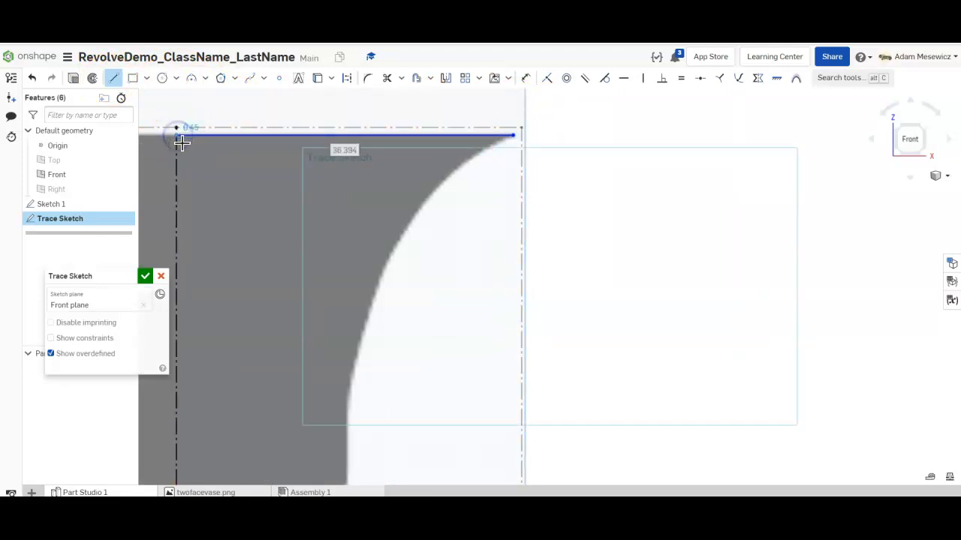
- Draw a line down the centerline to the base, then along the base to the vase's right edge
scroll(183, 143, "down", 3)
scroll(188, 376, "down", 5)
scroll(190, 421, "up", 4)
scroll(225, 315, "down", 3)
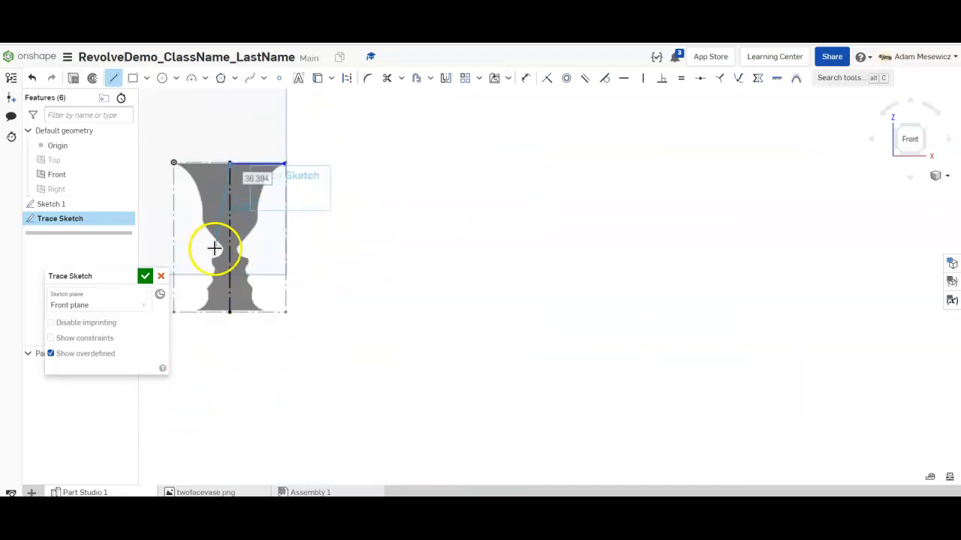
scroll(207, 232, "up", 2)
scroll(673, 399, "down", 3)
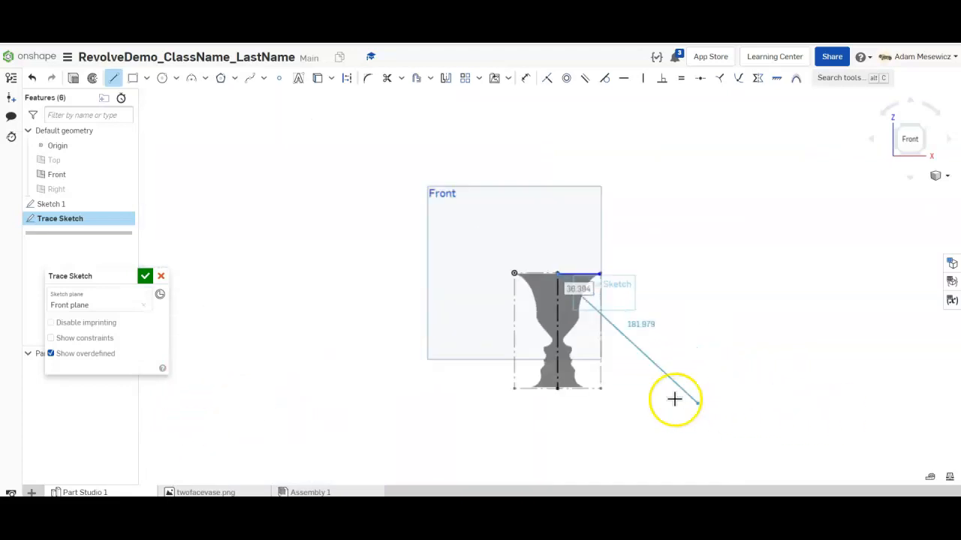
scroll(673, 398, "up", 4)
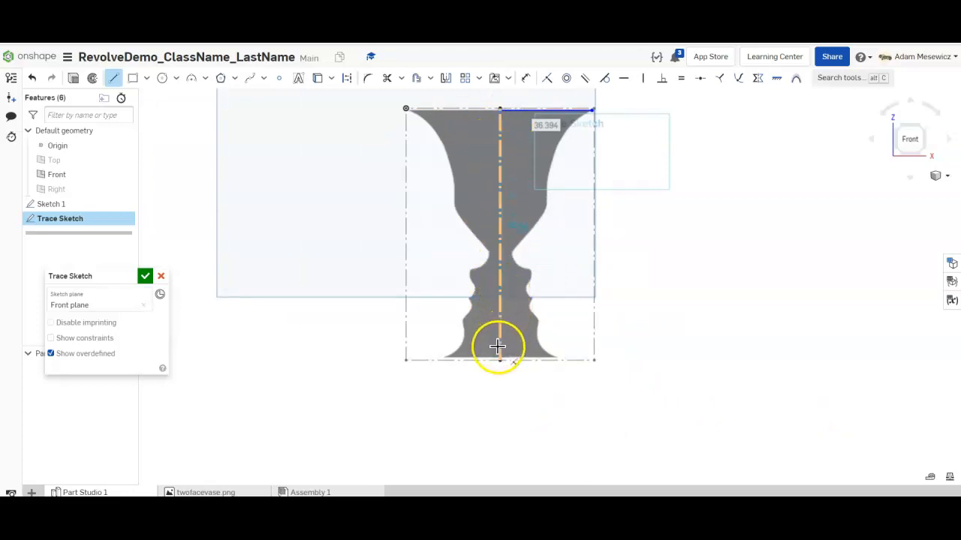
scroll(497, 347, "up", 4)
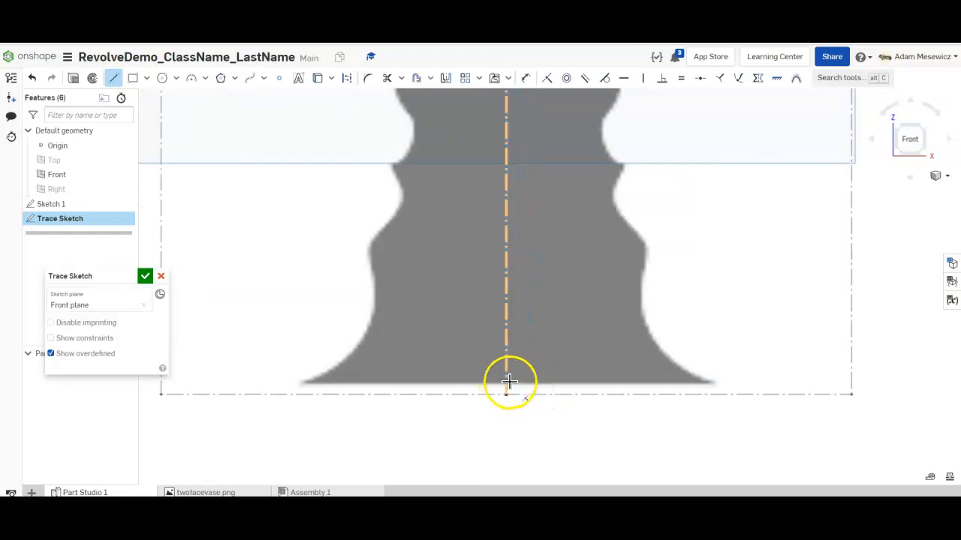
left_click(506, 383)
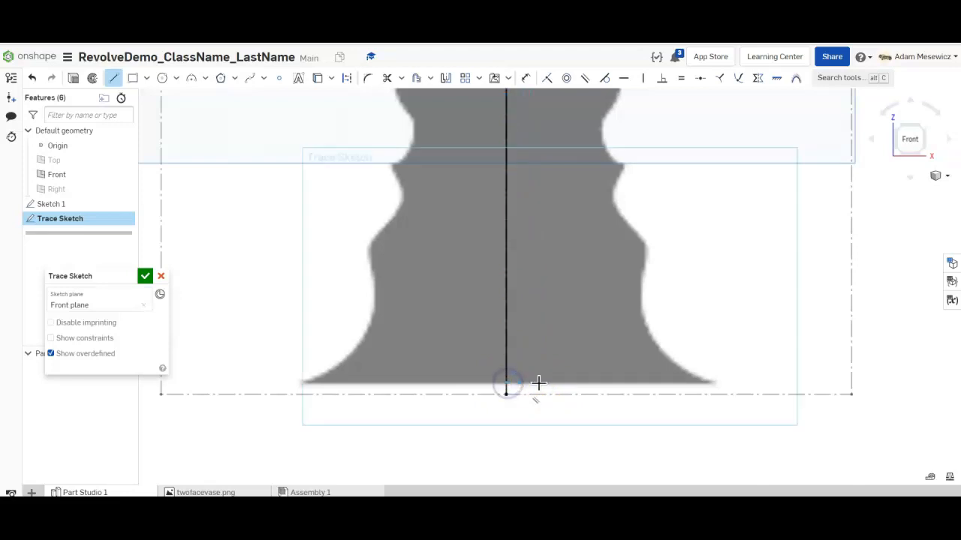
left_click(712, 384)
left_click(712, 383)
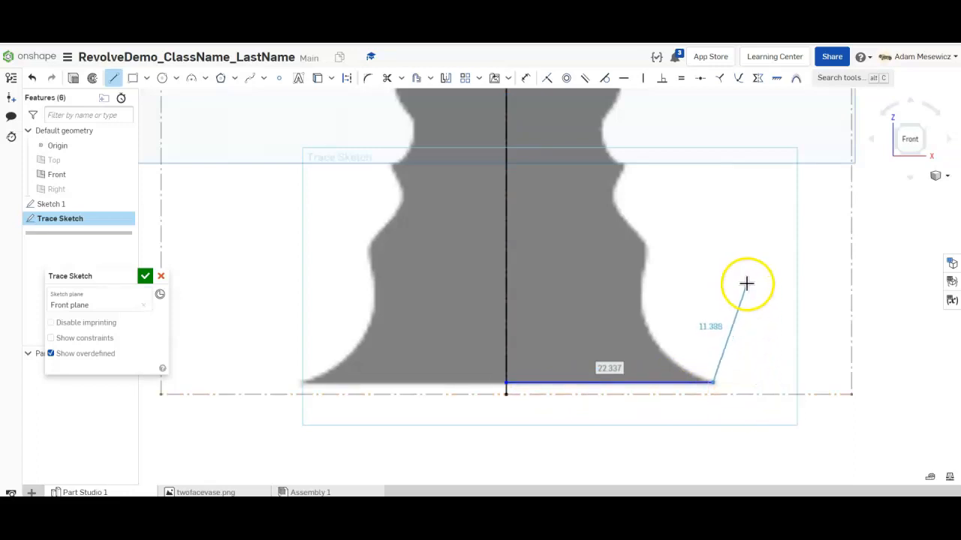
key("Escape")
scroll(739, 302, "up", 8)
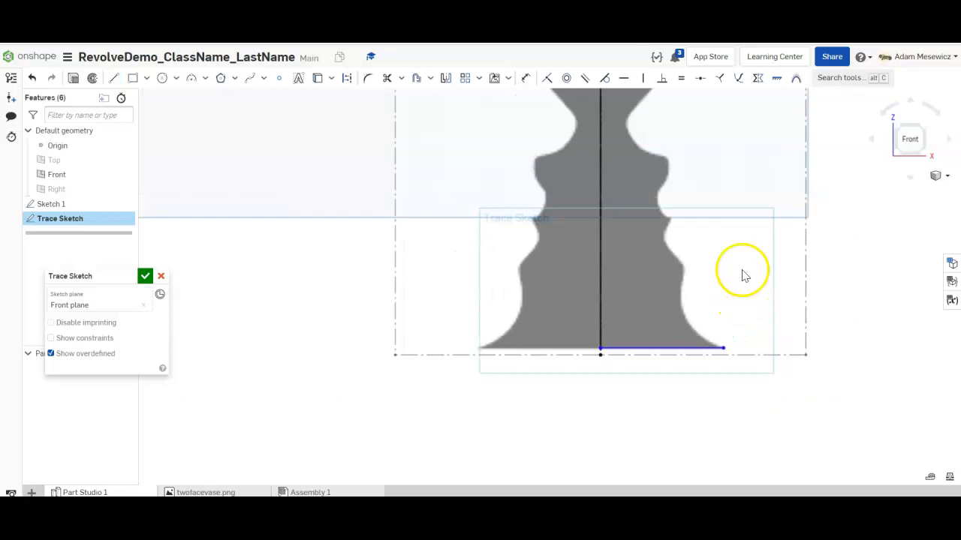
scroll(767, 195, "down", 4)
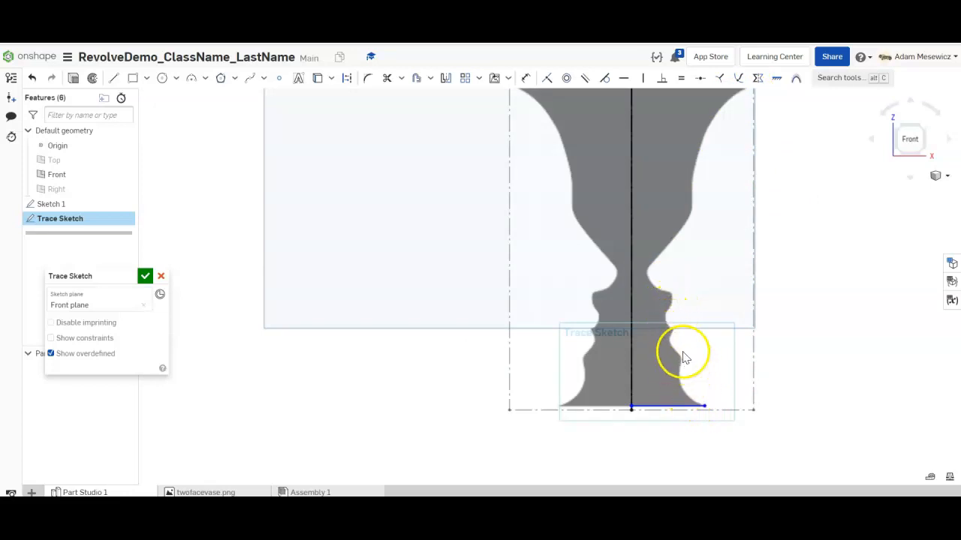
scroll(693, 182, "up", 2)
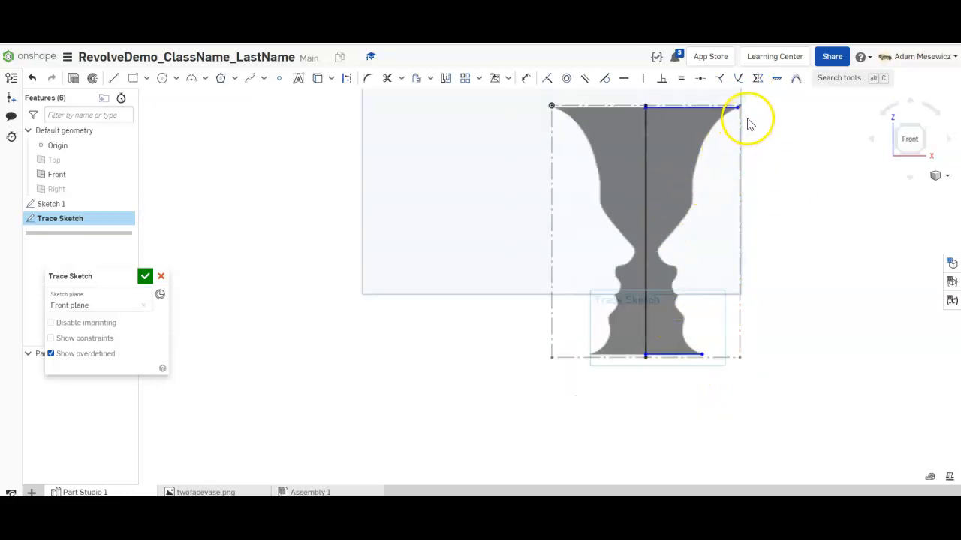
scroll(746, 124, "down", 2)
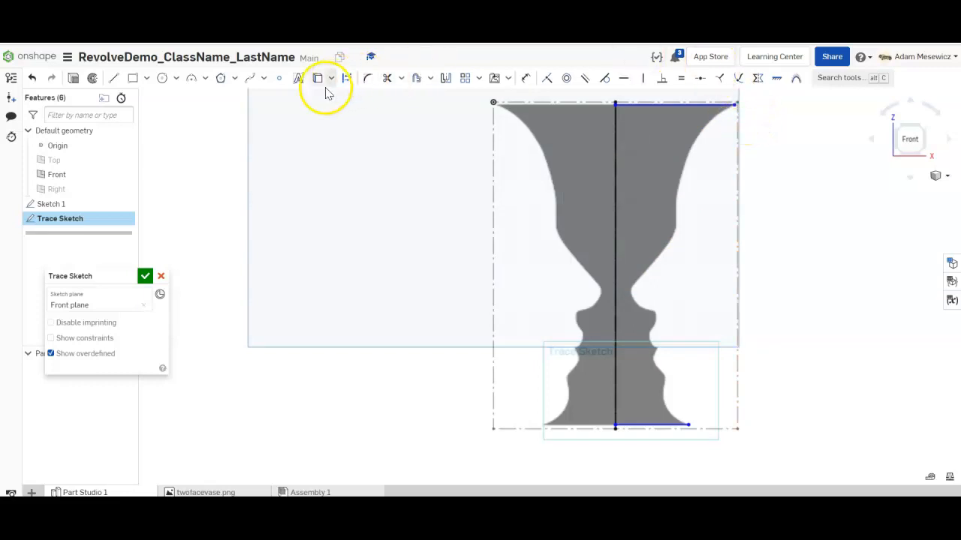
- Trace the vase's right edge with a spline from the base line's end up to the top-right corner
left_click(247, 78)
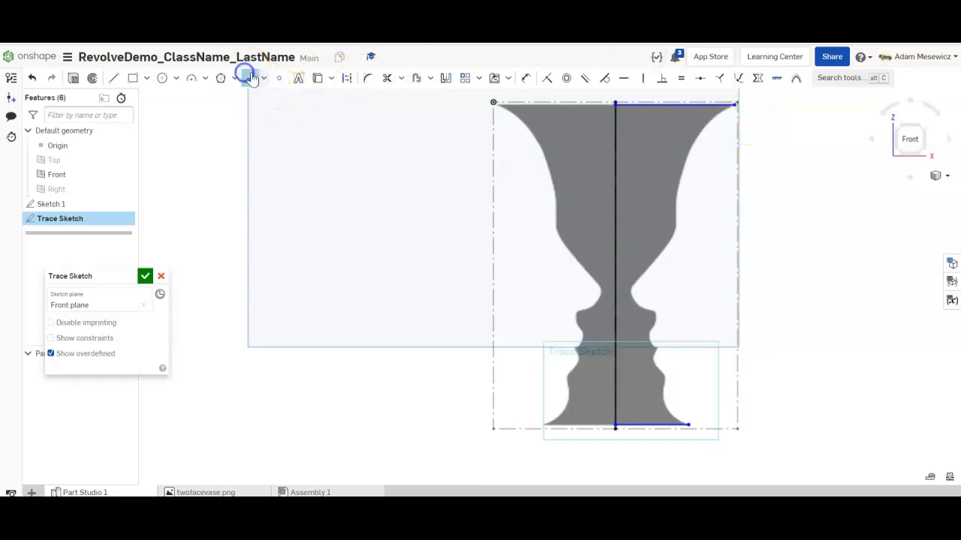
scroll(689, 426, "down", 3)
left_click(679, 422)
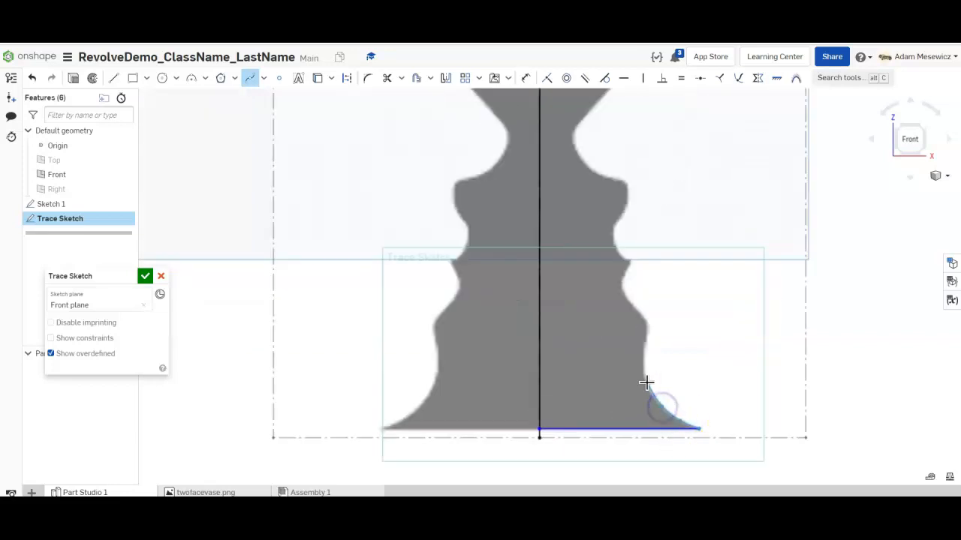
left_click(645, 348)
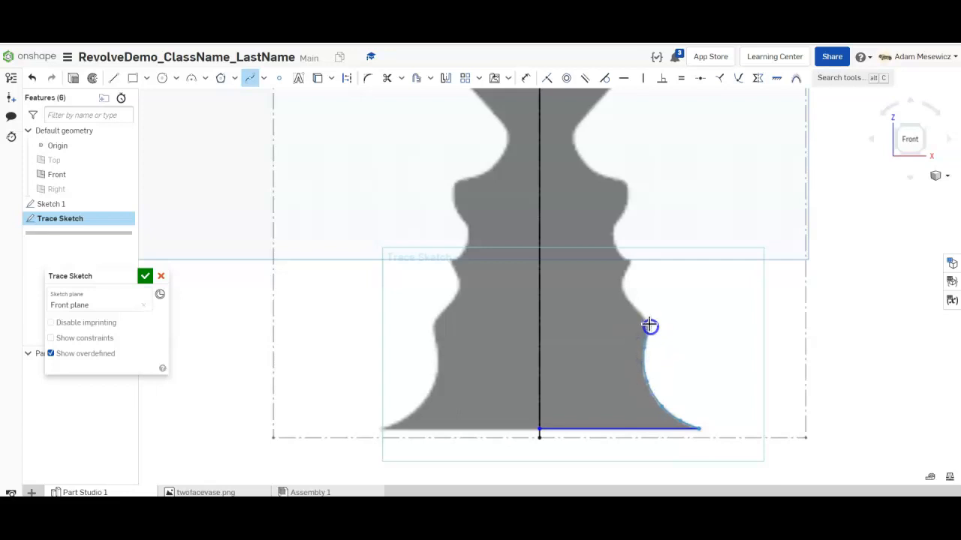
left_click(631, 262)
left_click(615, 237)
left_click(622, 179)
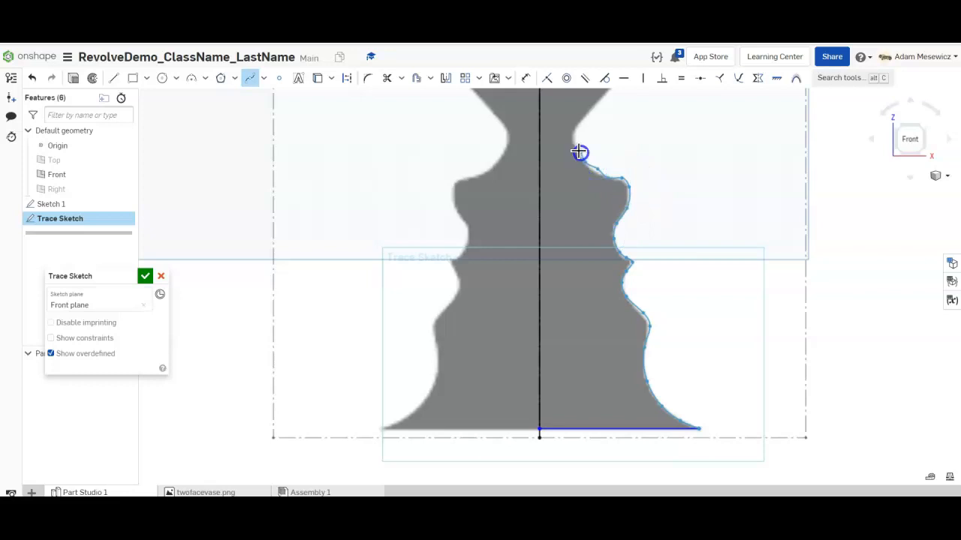
scroll(579, 152, "down", 5)
scroll(600, 97, "up", 4)
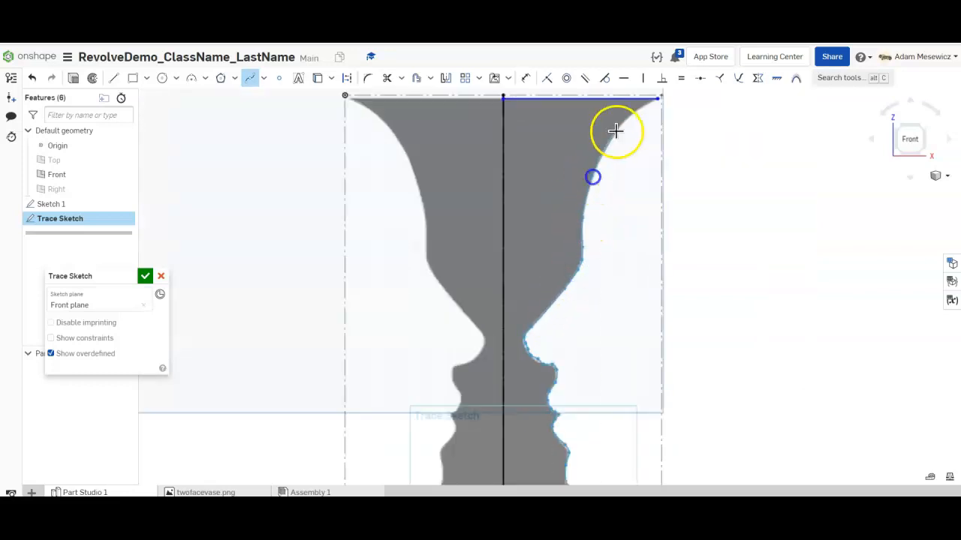
left_click(657, 99)
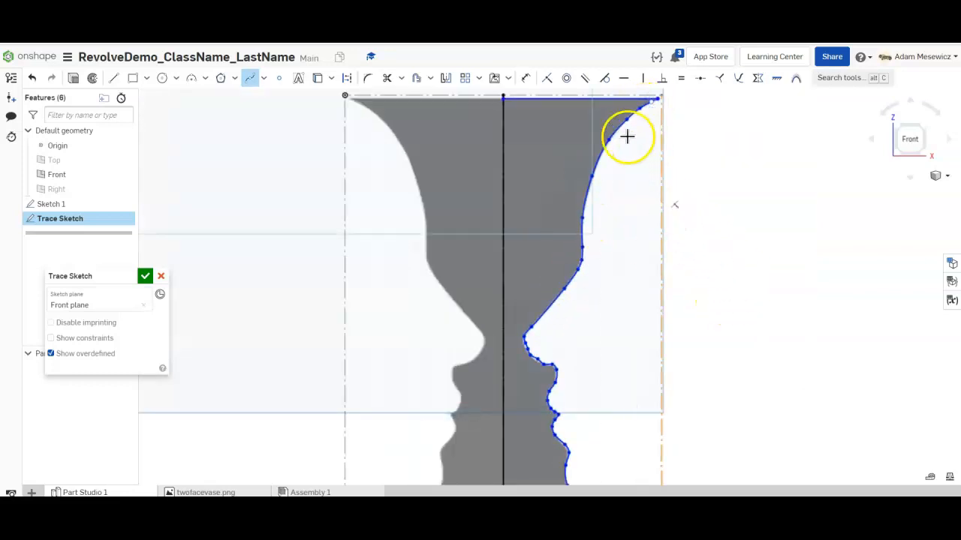
key("Escape")
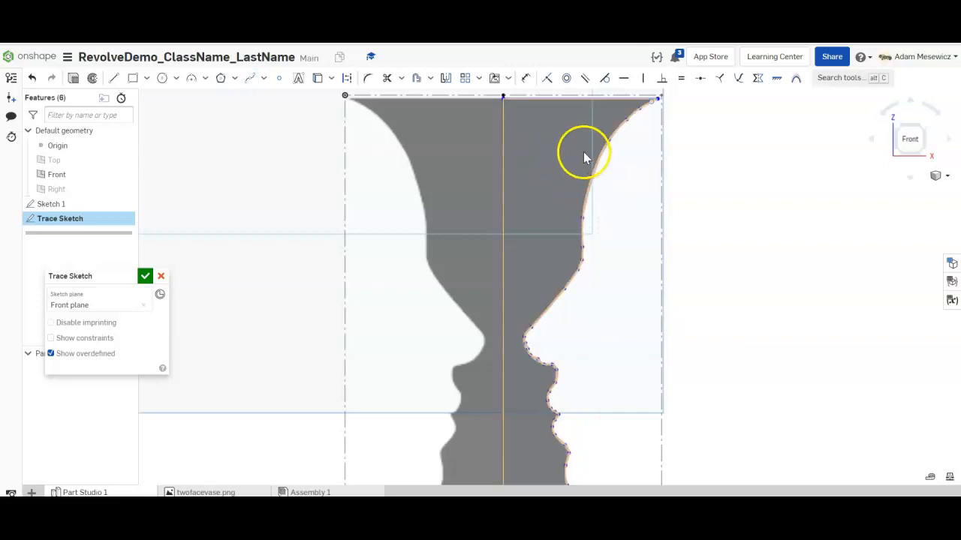
- Select the right-half region and zoom on the top corner to confirm it is closed, 1606.898 mm²
left_click(554, 149)
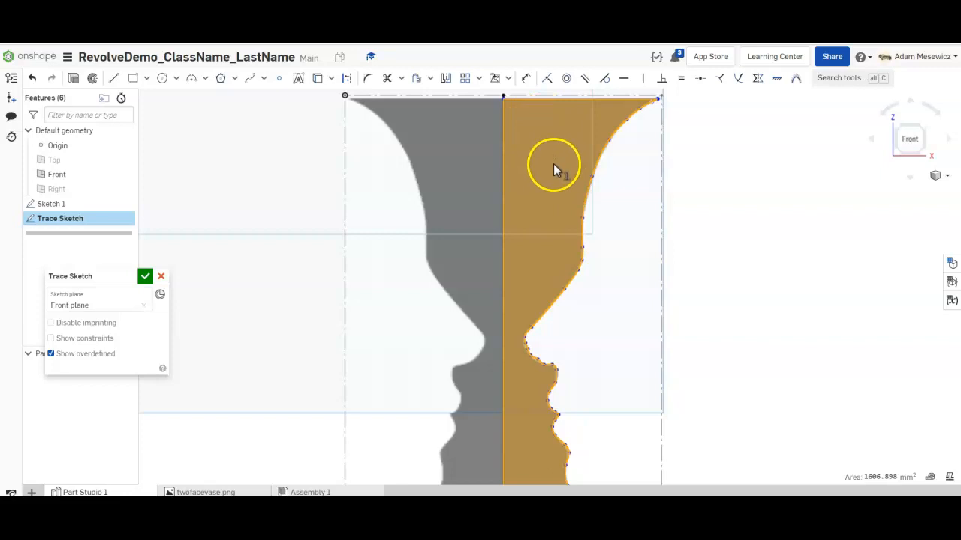
scroll(648, 97, "up", 5)
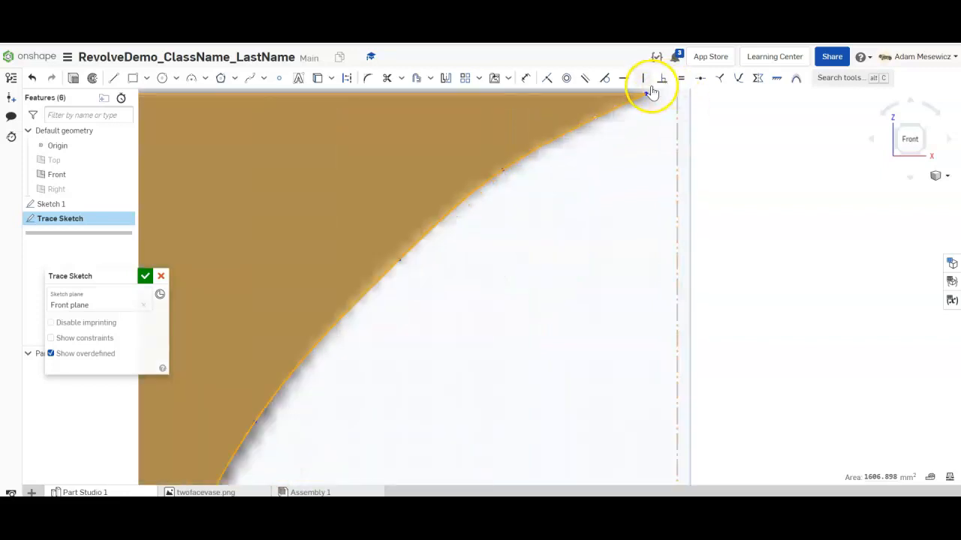
scroll(649, 94, "up", 3)
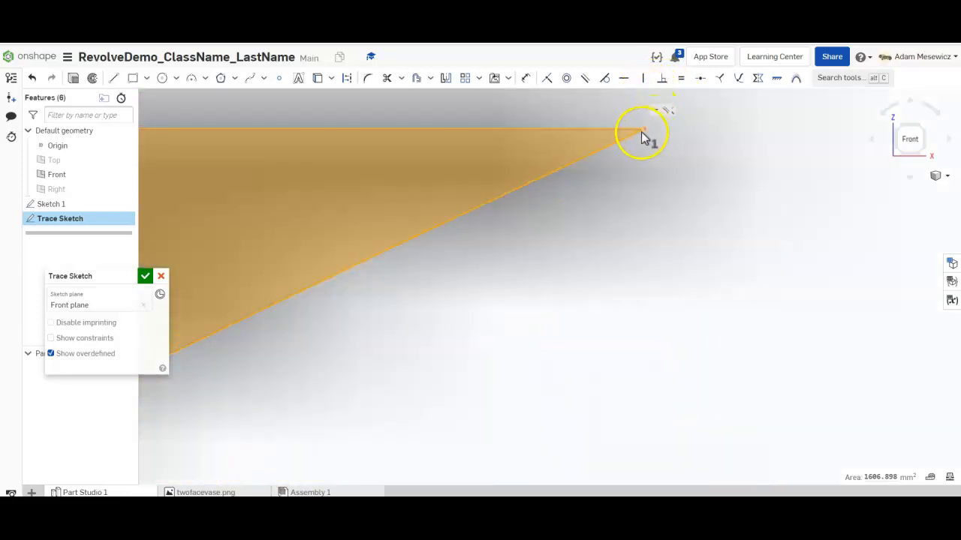
scroll(542, 208, "down", 5)
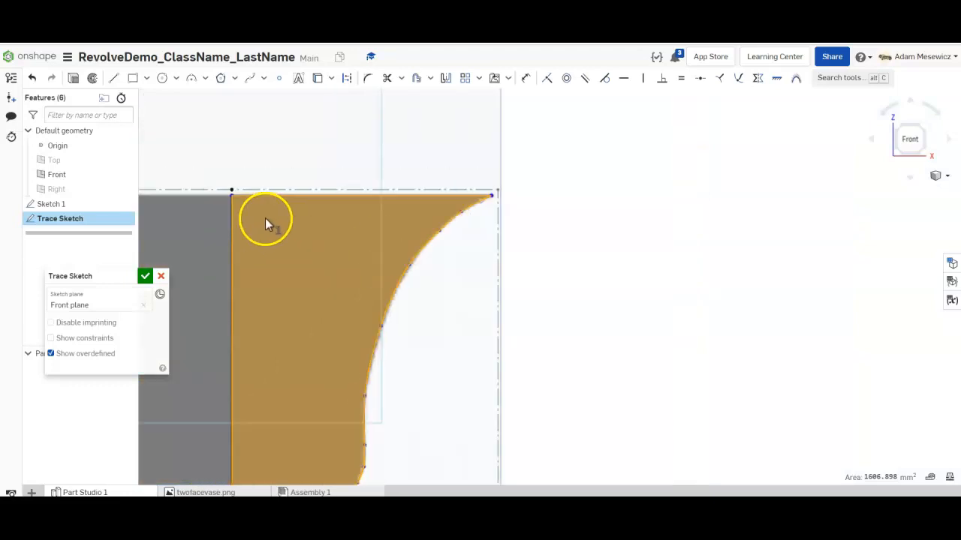
scroll(259, 315, "down", 5)
scroll(282, 175, "up", 4)
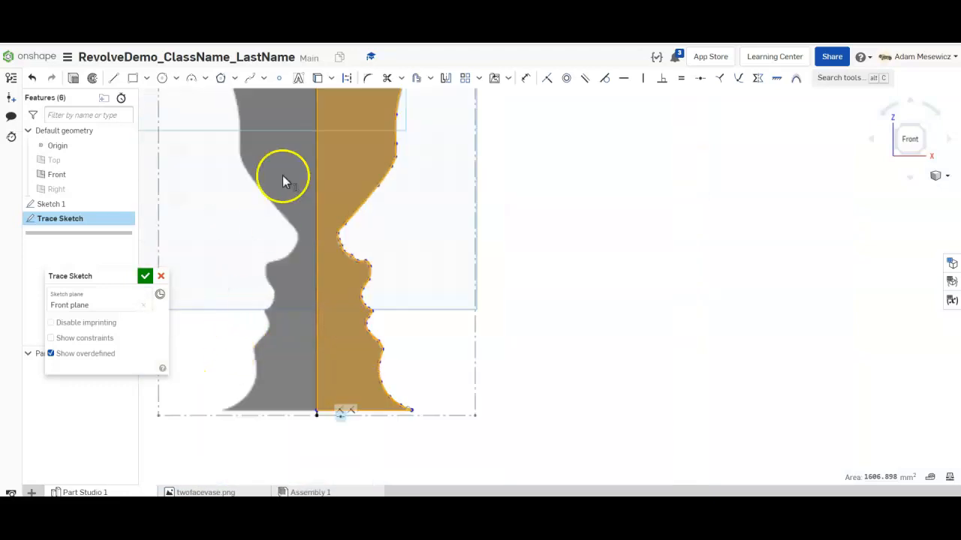
left_click(335, 128)
scroll(339, 191, "down", 3)
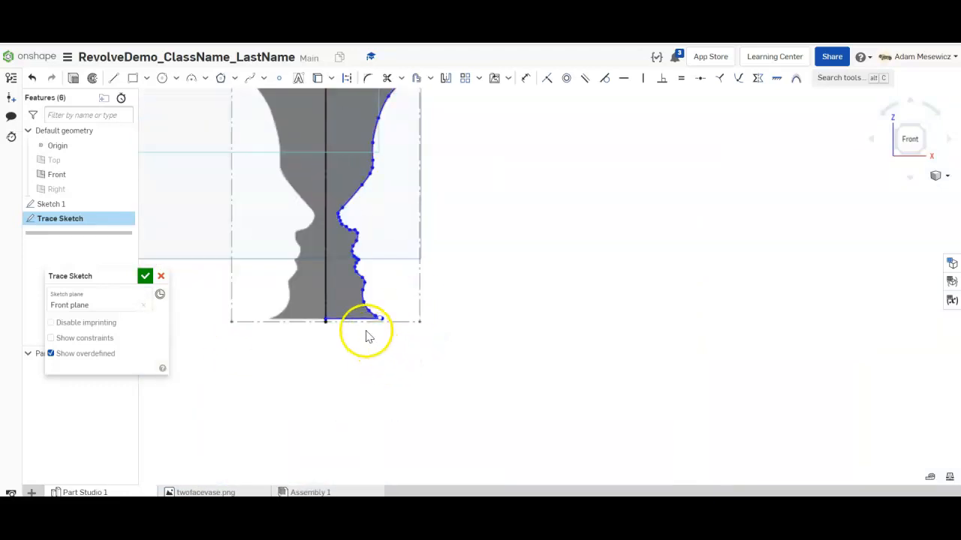
left_click(341, 127)
scroll(341, 132, "down", 4)
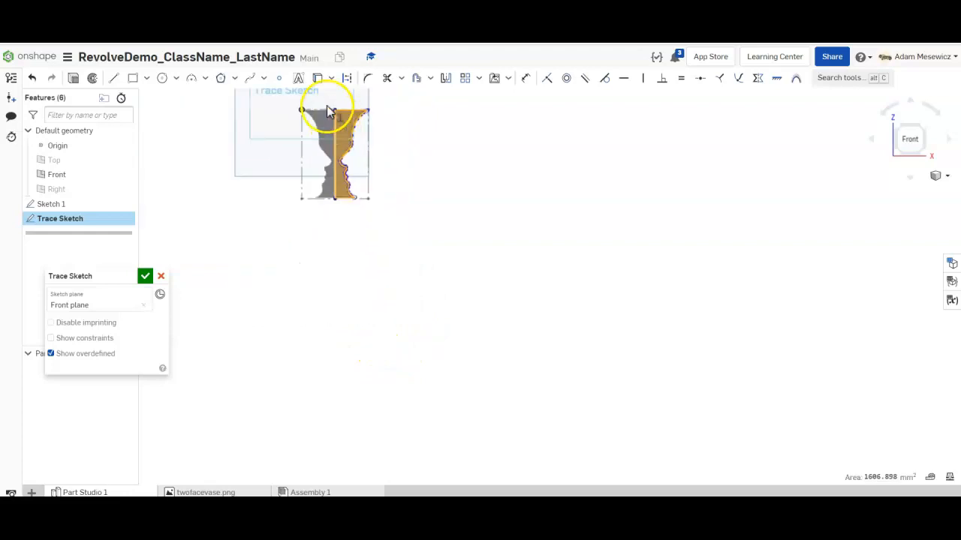
scroll(305, 111, "up", 5)
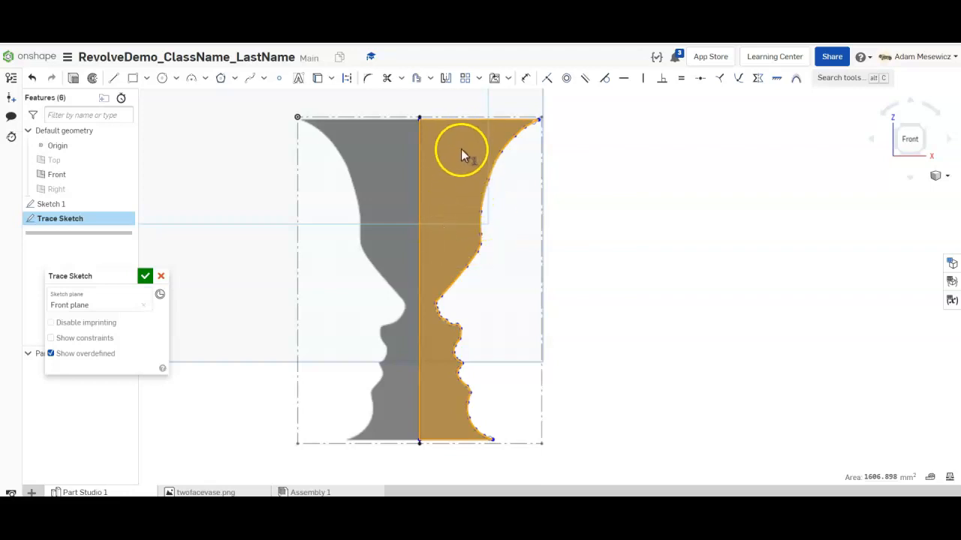
- Accept the Trace Sketch and delete only Sketch 1, undoing an accidental deletion of both sketches
left_click(145, 276)
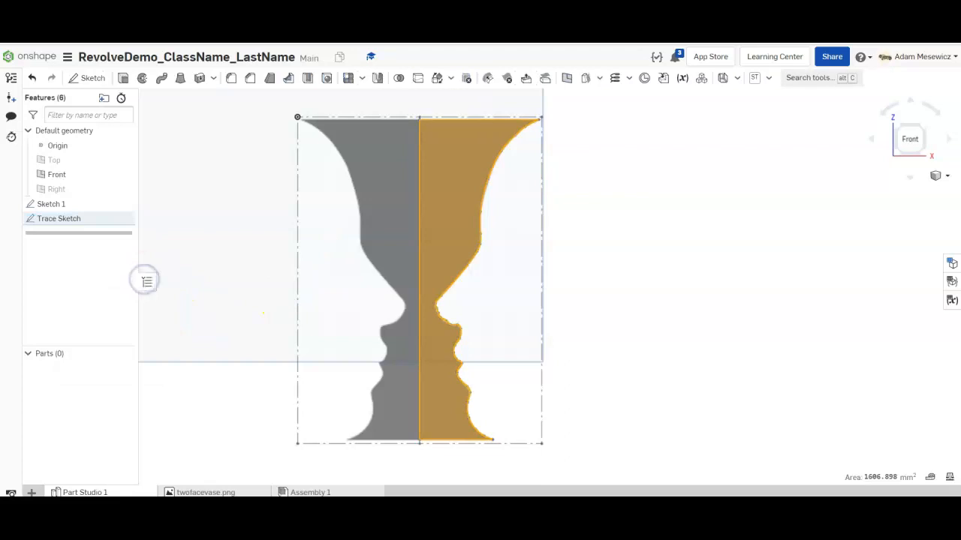
left_click(70, 207)
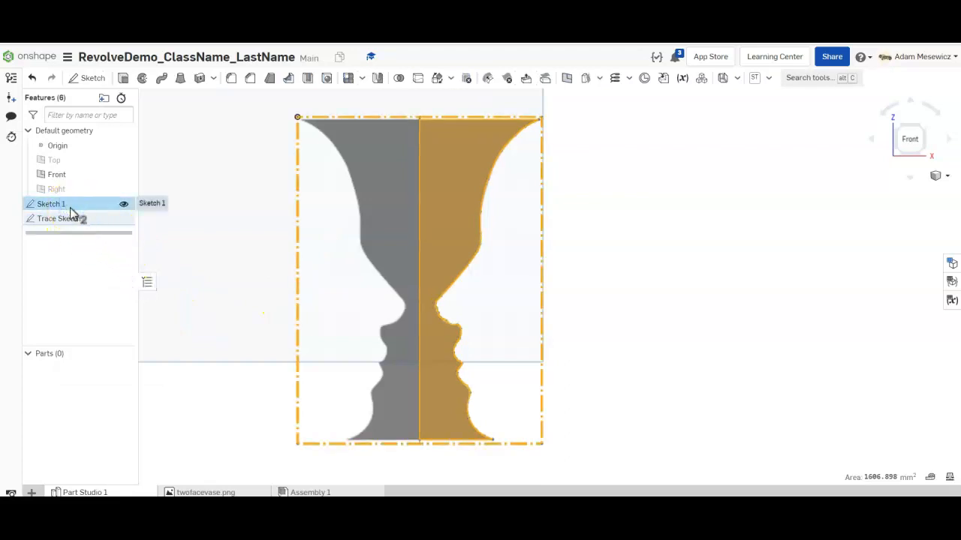
key("Delete")
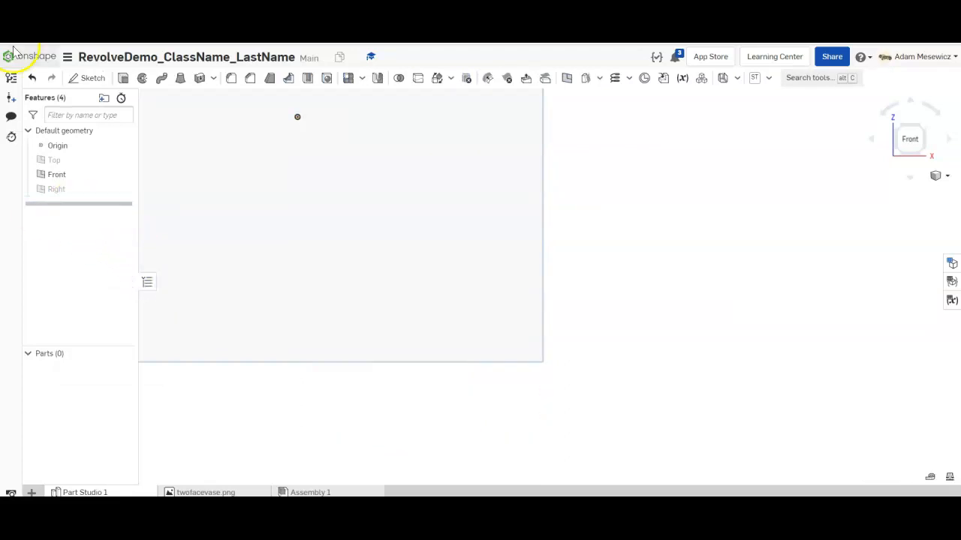
left_click(32, 77)
left_click(81, 206)
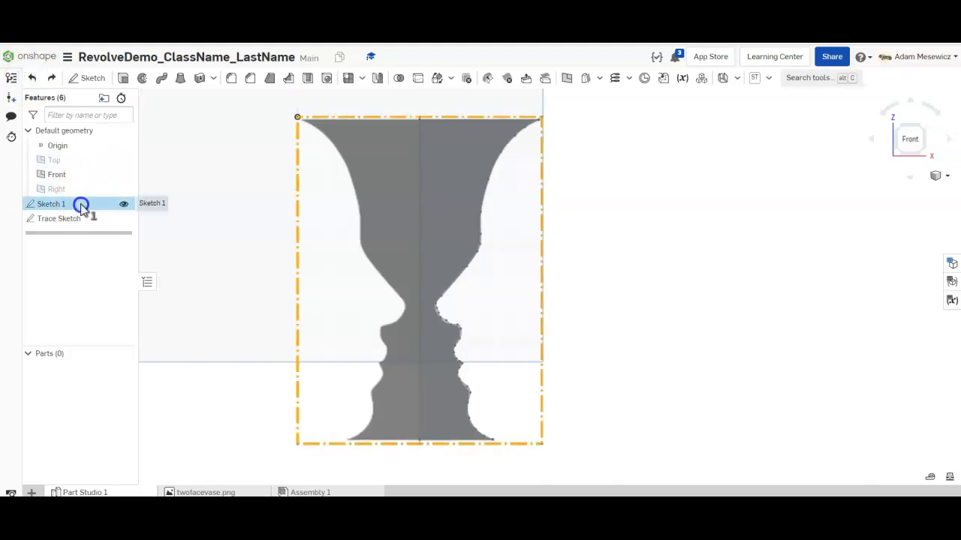
right_click(81, 206)
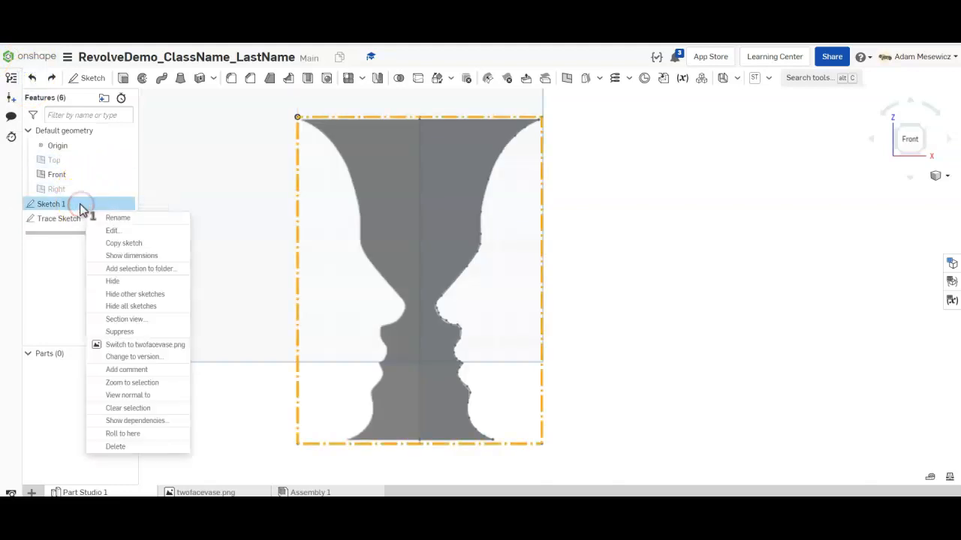
left_click(142, 450)
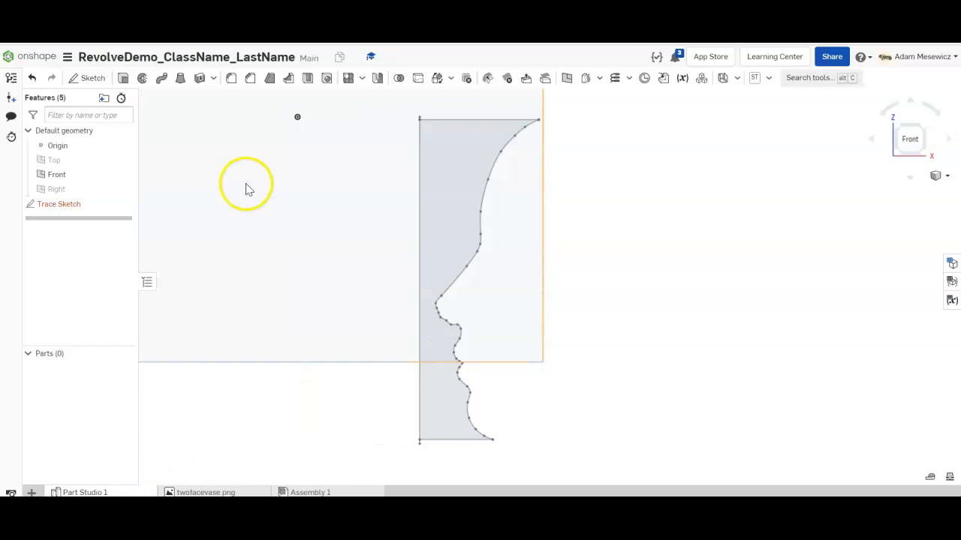
- Reopen Trace Sketch, delete its broken external-reference constraint, and accept the sketch again
mouse_move(45, 204)
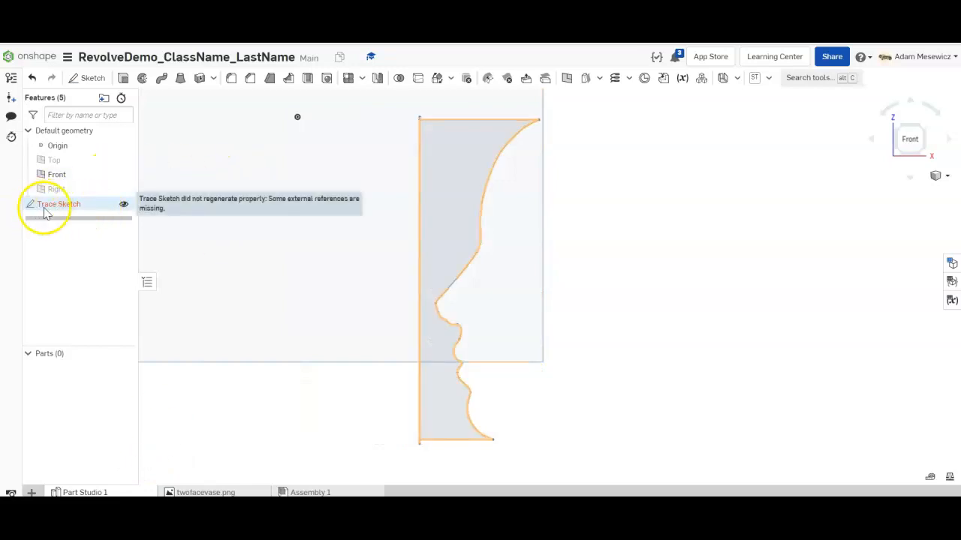
double_click(56, 204)
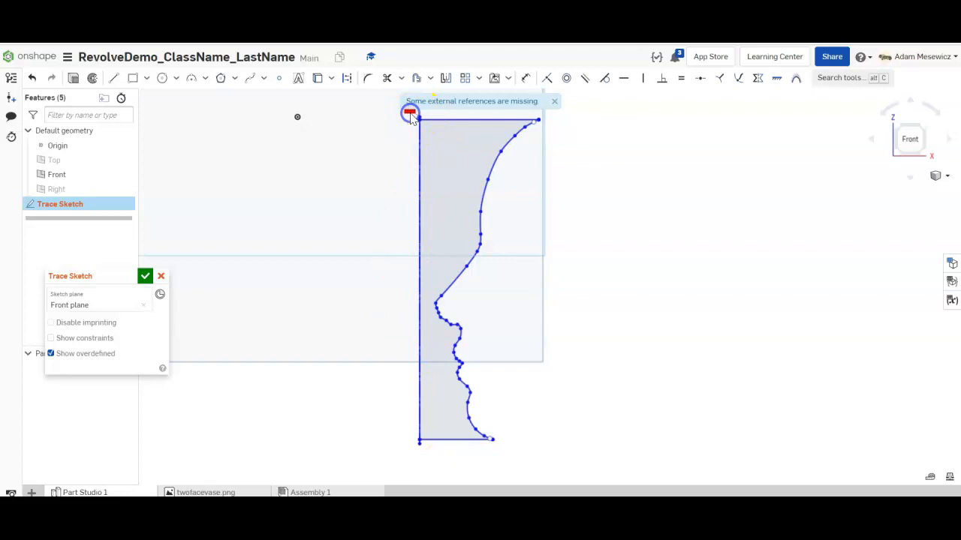
key("Delete")
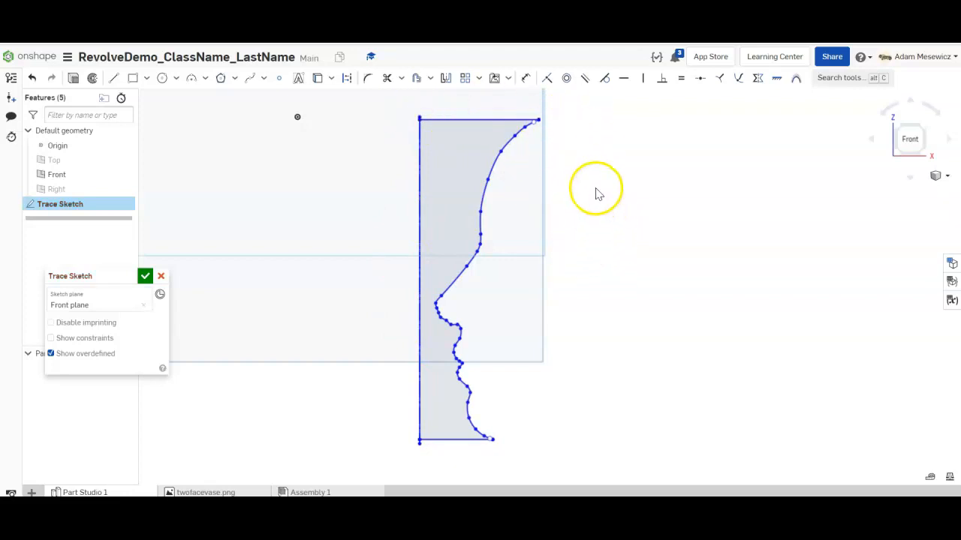
left_click(144, 278)
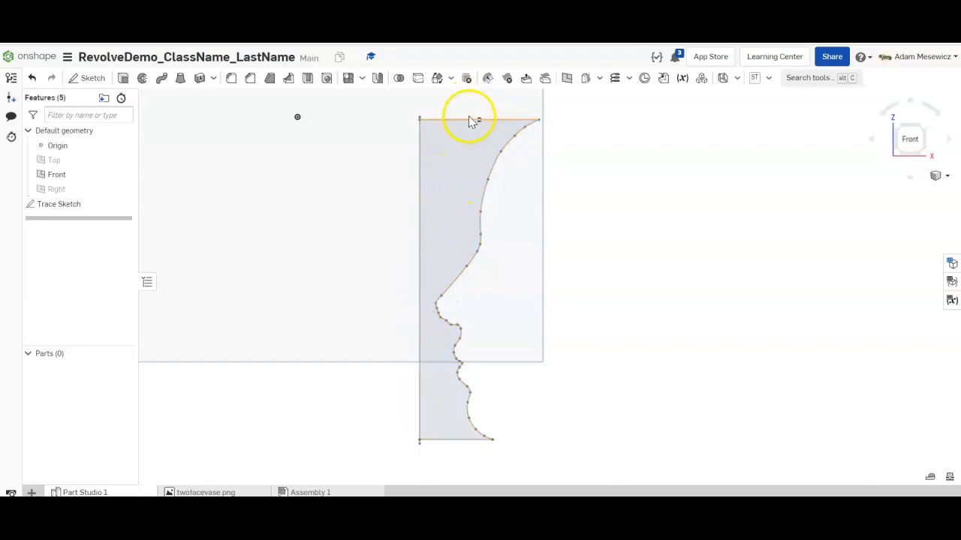
- Revolve the half-profile a Full turn around its left vertical edge to create Part 1
left_click(450, 175)
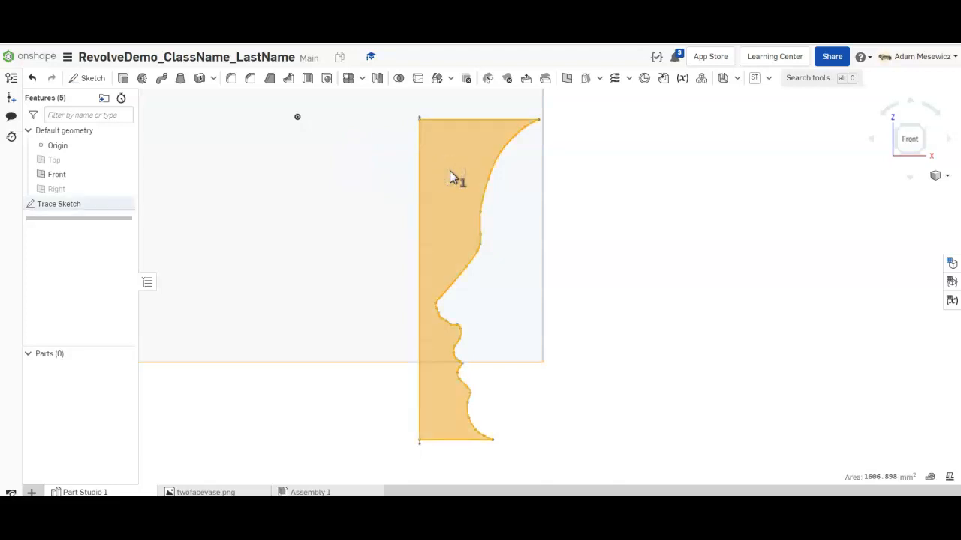
left_click(143, 79)
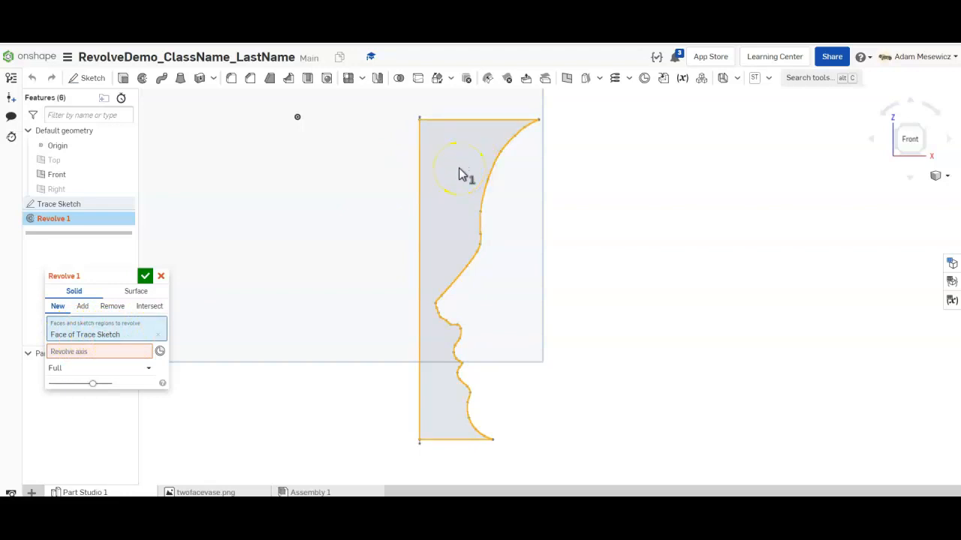
left_click(87, 356)
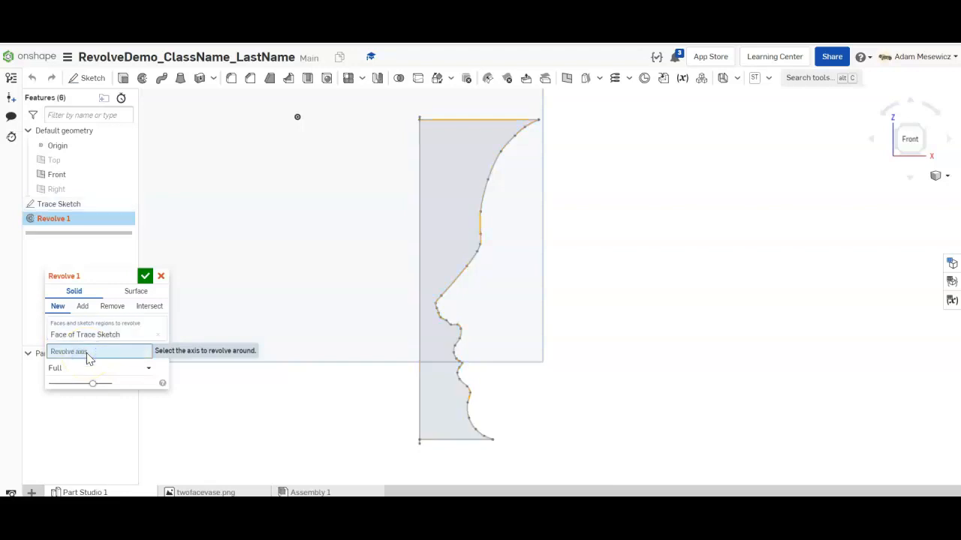
left_click(418, 201)
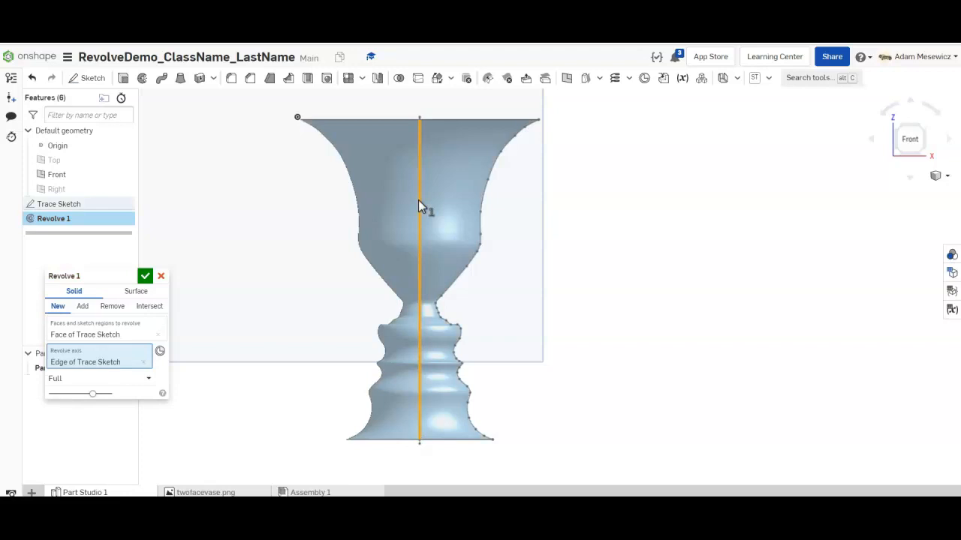
right_click_drag(430, 178, 431, 198)
scroll(431, 190, "down", 3)
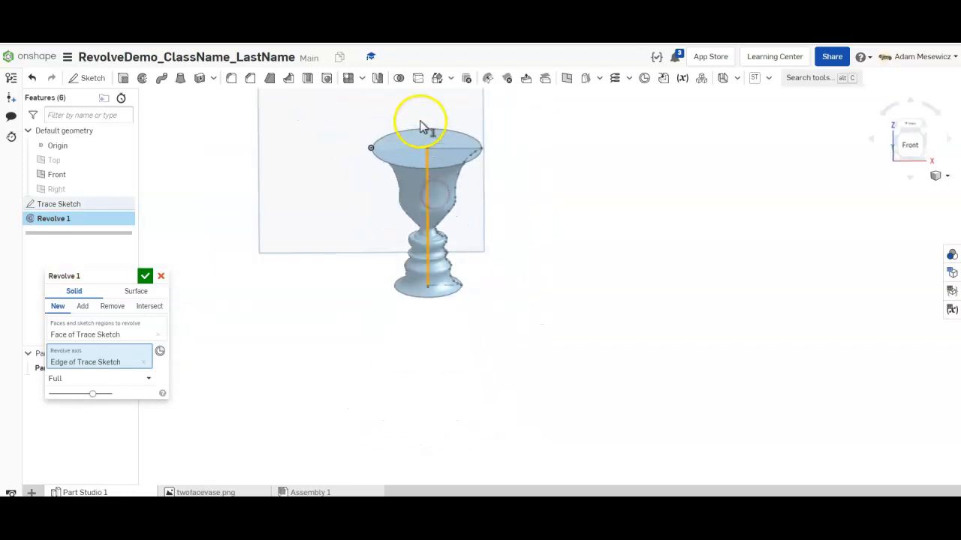
scroll(418, 122, "up", 2)
left_click(145, 275)
mouse_move(401, 195)
right_mouse_down()
mouse_move(406, 208)
mouse_move(407, 170)
mouse_move(341, 161)
mouse_move(358, 130)
mouse_move(363, 253)
mouse_move(380, 158)
mouse_move(400, 170)
mouse_move(397, 183)
mouse_move(373, 187)
mouse_move(386, 215)
mouse_move(387, 193)
right_mouse_up()
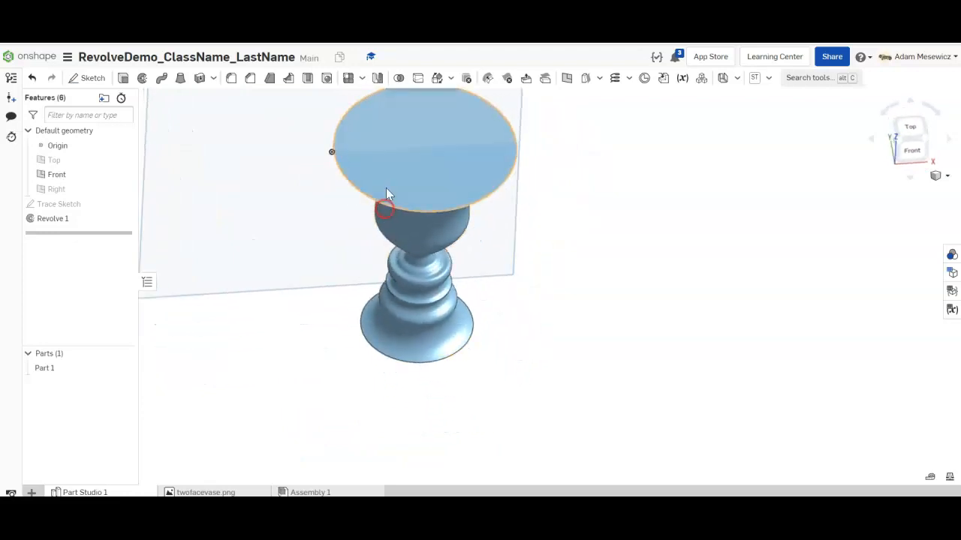
scroll(387, 194, "up", 4)
right_click_drag(389, 140, 461, 145)
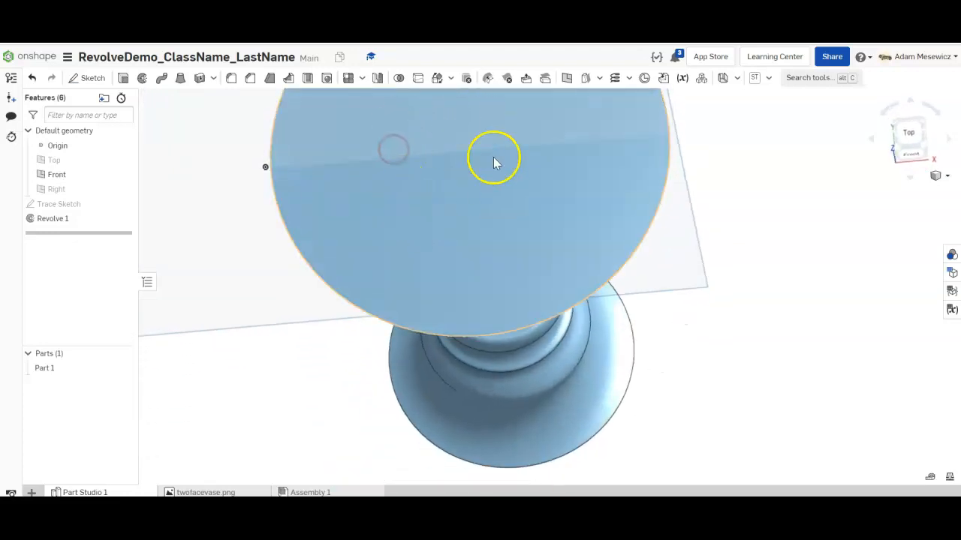
right_click_drag(466, 205, 575, 315)
scroll(585, 197, "down", 5)
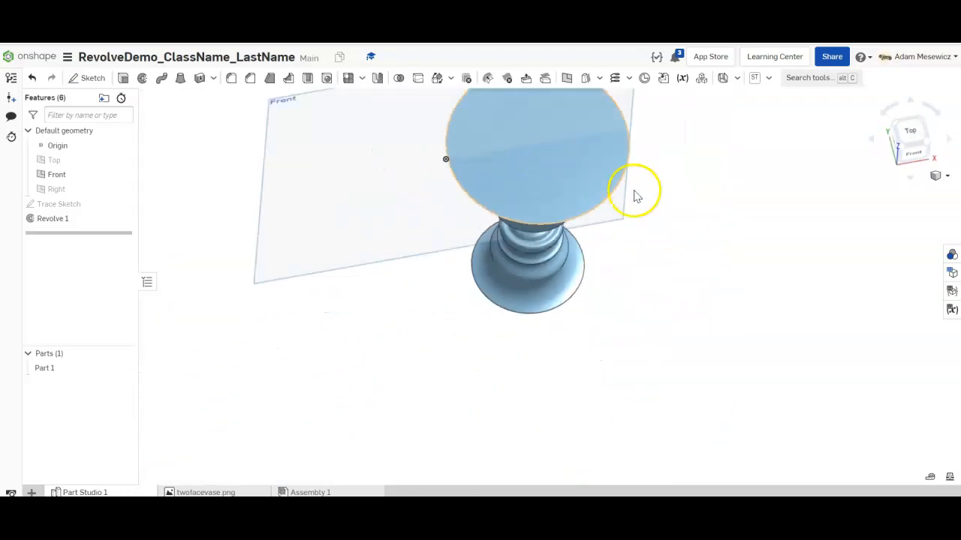
right_click_drag(696, 281, 751, 233)
scroll(740, 230, "down", 3)
scroll(730, 155, "up", 5)
right_click_drag(684, 249, 691, 259)
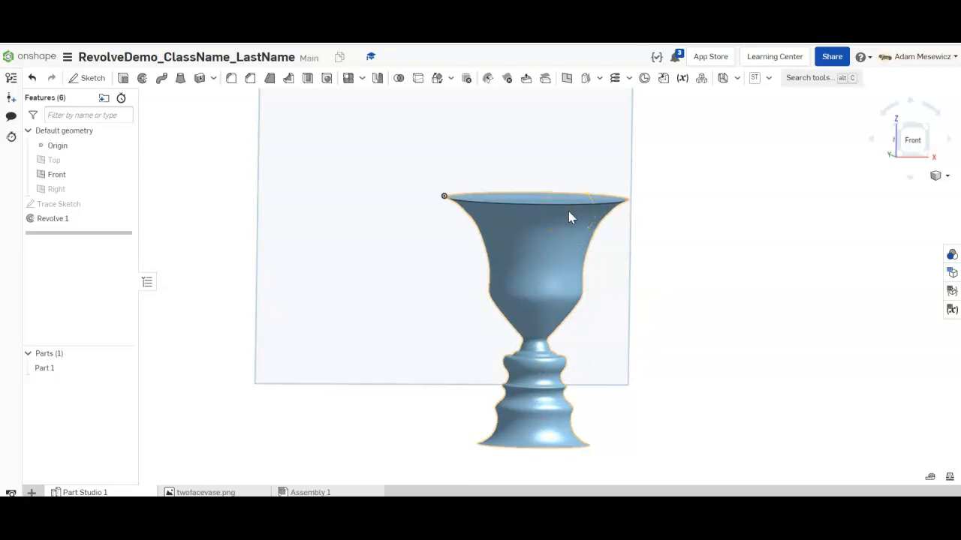
- Use the + menu at the bottom left to create Part Studio 2
left_click(32, 492)
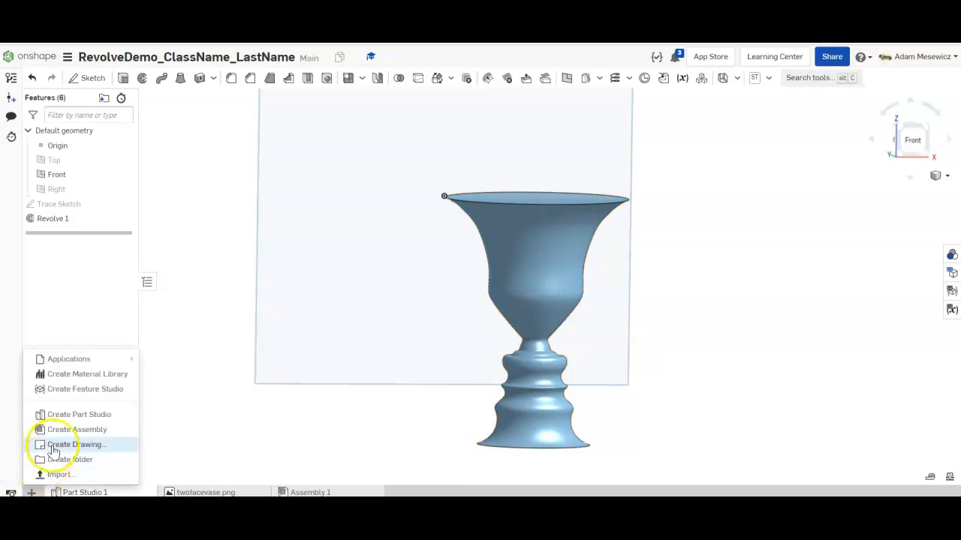
left_click(64, 414)
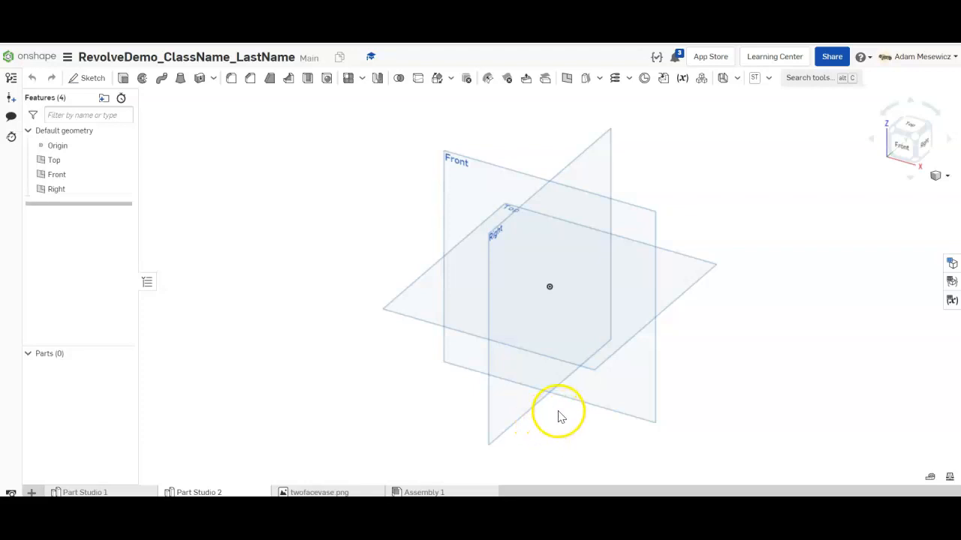
- Switch to the Front view and hide the Top and Right planes
left_click(898, 148)
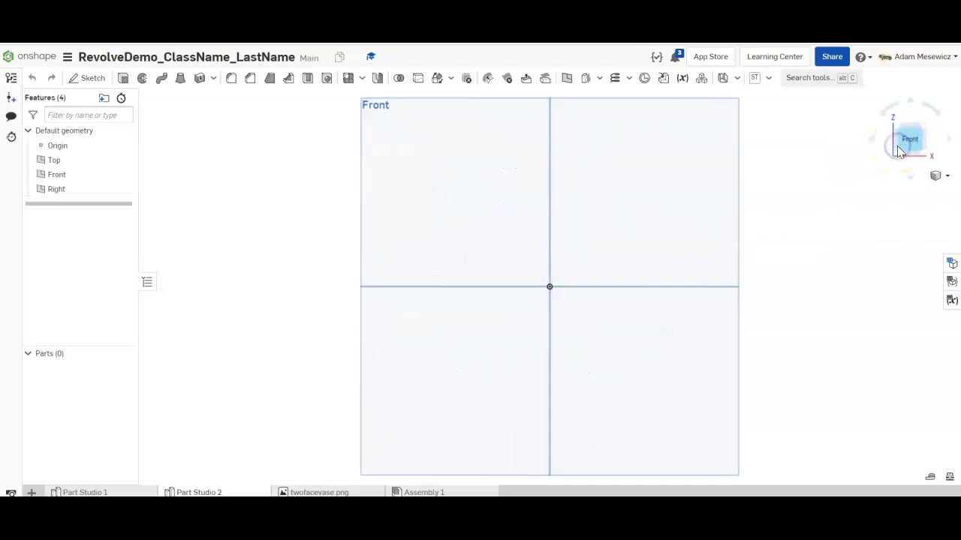
left_click(123, 160)
left_click(124, 189)
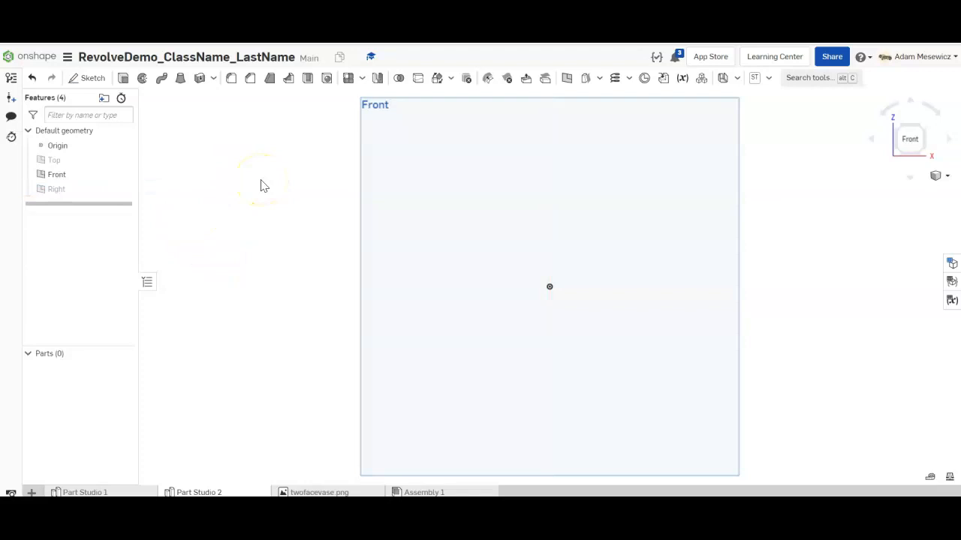
scroll(302, 187, "down", 3)
scroll(480, 270, "up", 5)
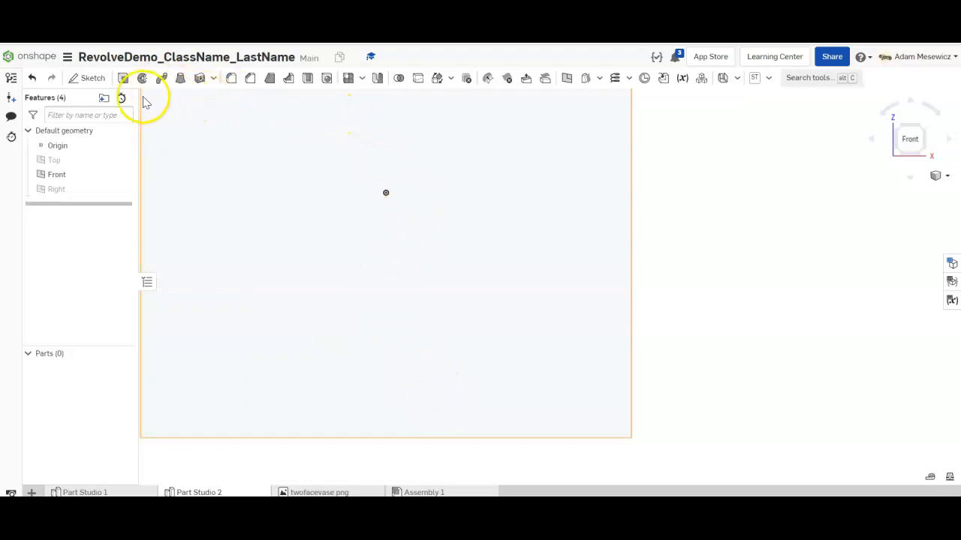
- Start a sketch on the Front plane and place the twofacevase.png image in it
left_click(90, 78)
left_click(491, 173)
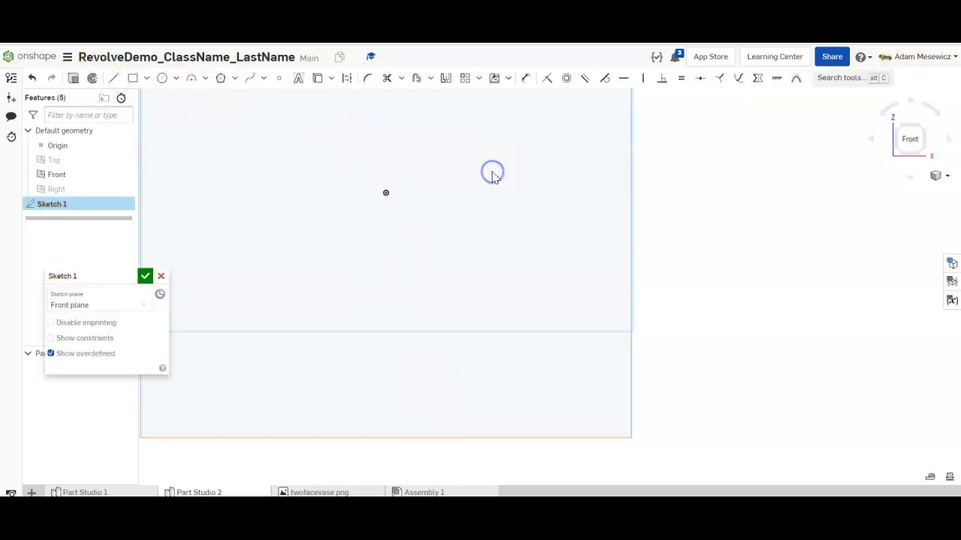
left_click(510, 78)
left_click(518, 117)
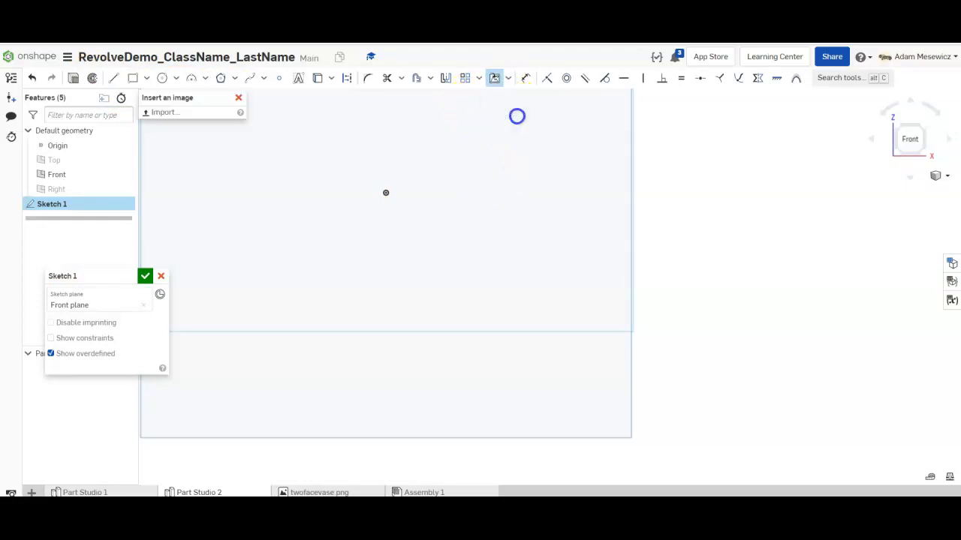
left_click(262, 182)
left_click(259, 180)
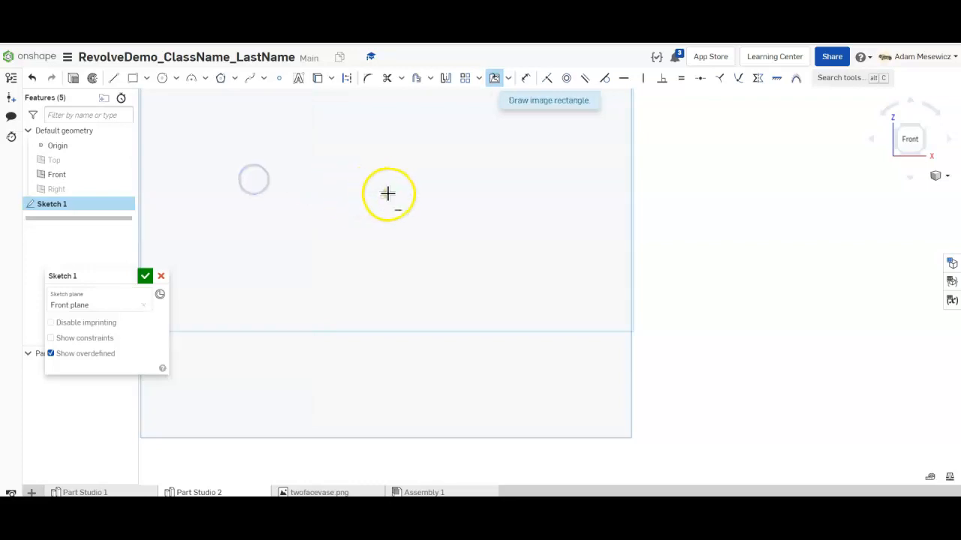
left_click_drag(387, 193, 608, 415)
scroll(656, 330, "down", 2)
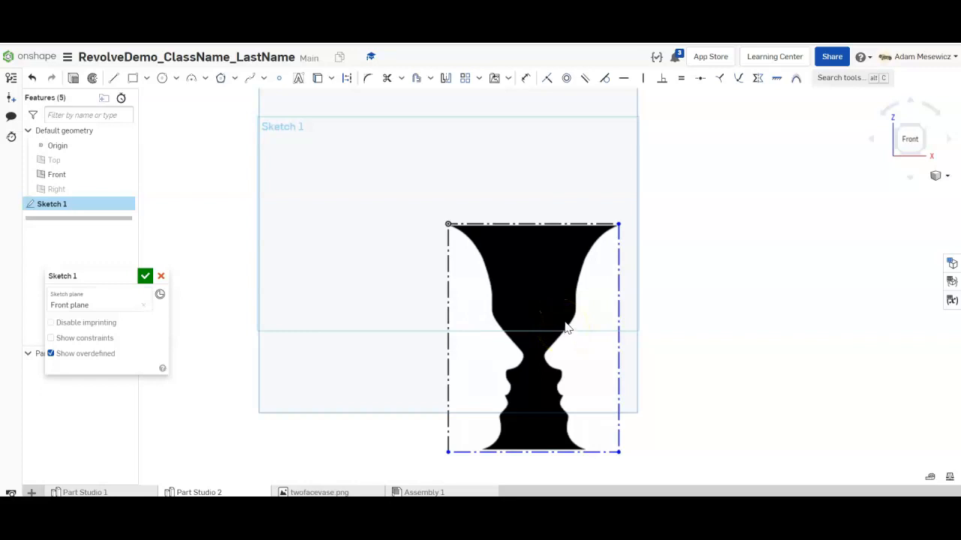
- Dimension the image's right edge to a height of 100 mm
key("q")
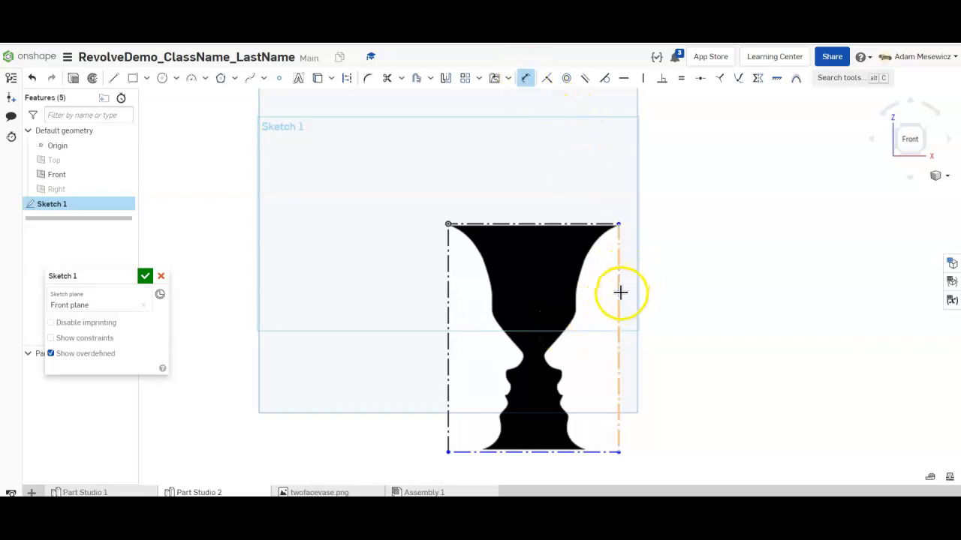
left_click(620, 294)
left_click(686, 342)
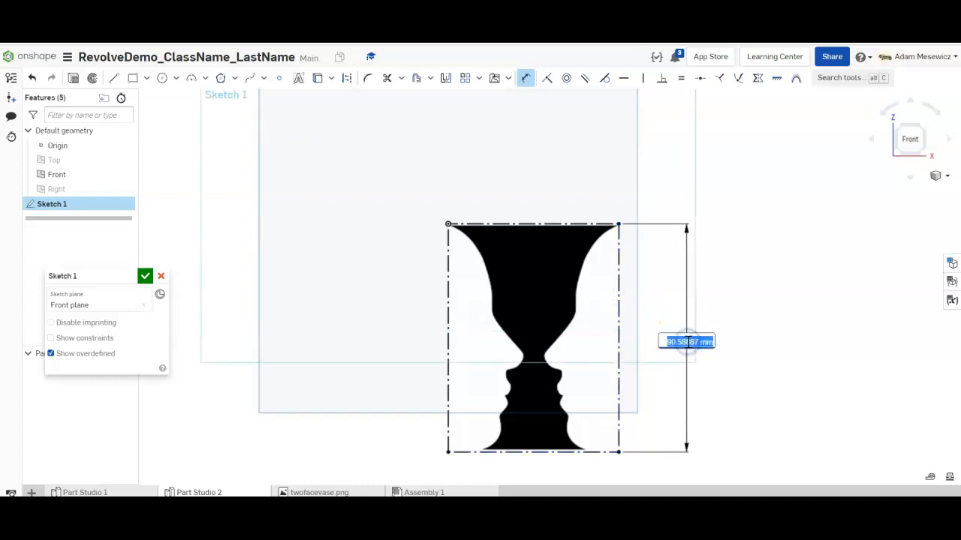
type("100")
key("Return")
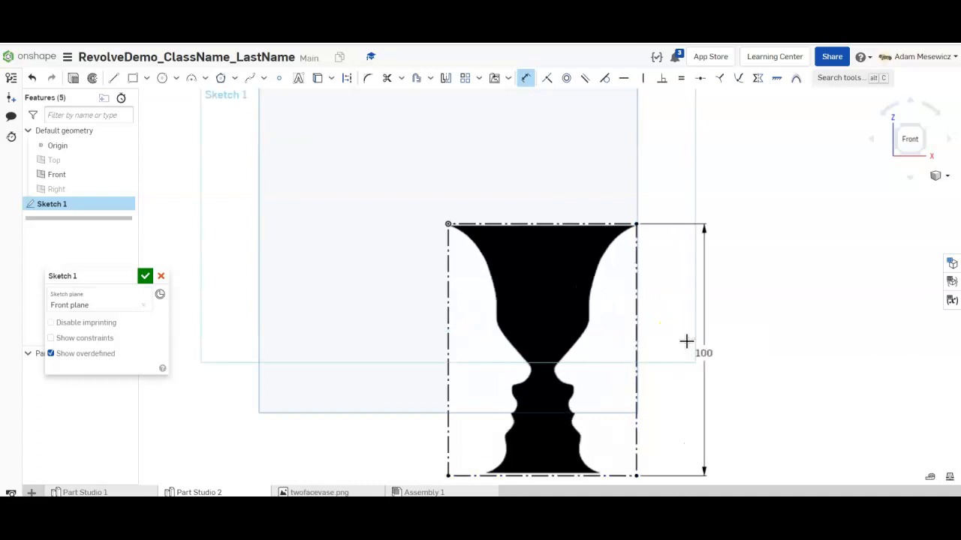
- Accept Sketch 1, then start a new Front-plane sketch renamed 'Trace Sketch'
left_click(145, 276)
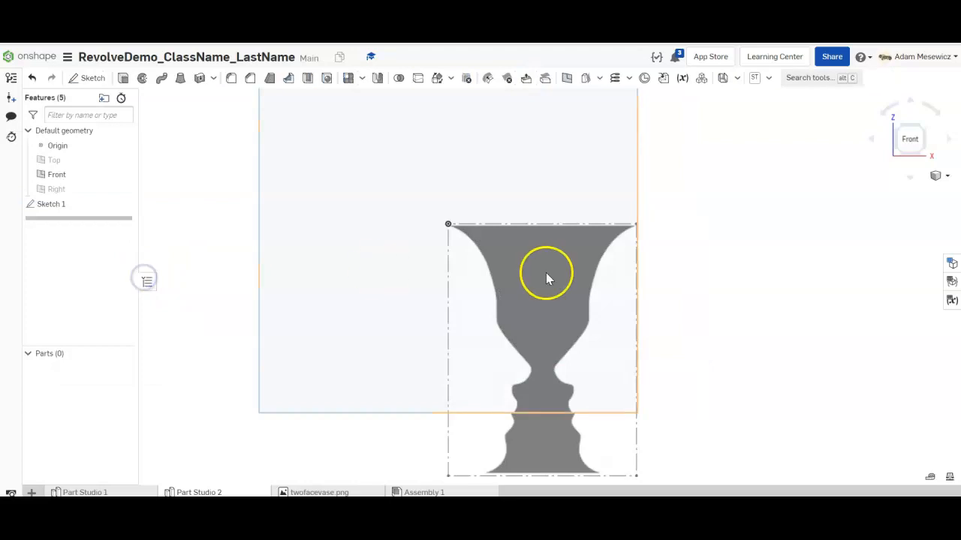
left_click(87, 78)
left_click(326, 223)
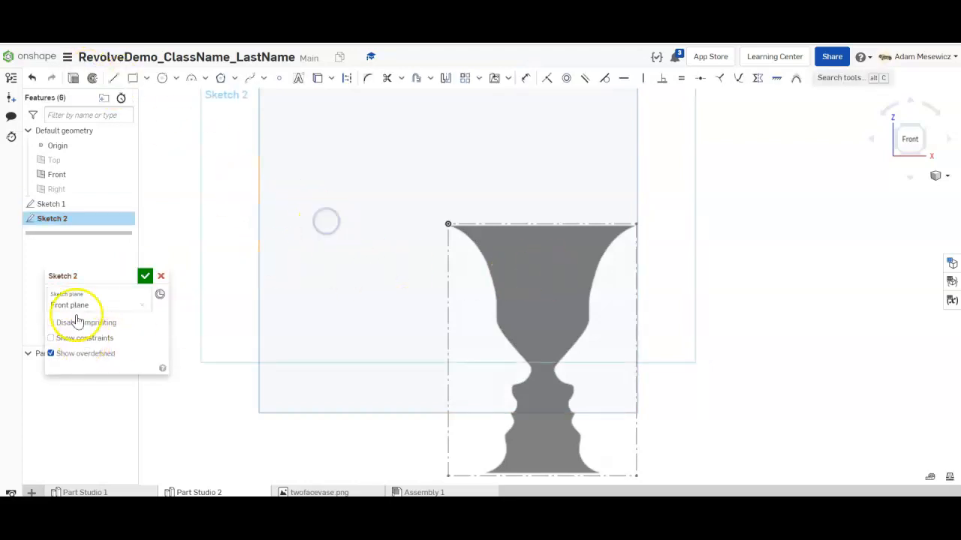
left_click(129, 276)
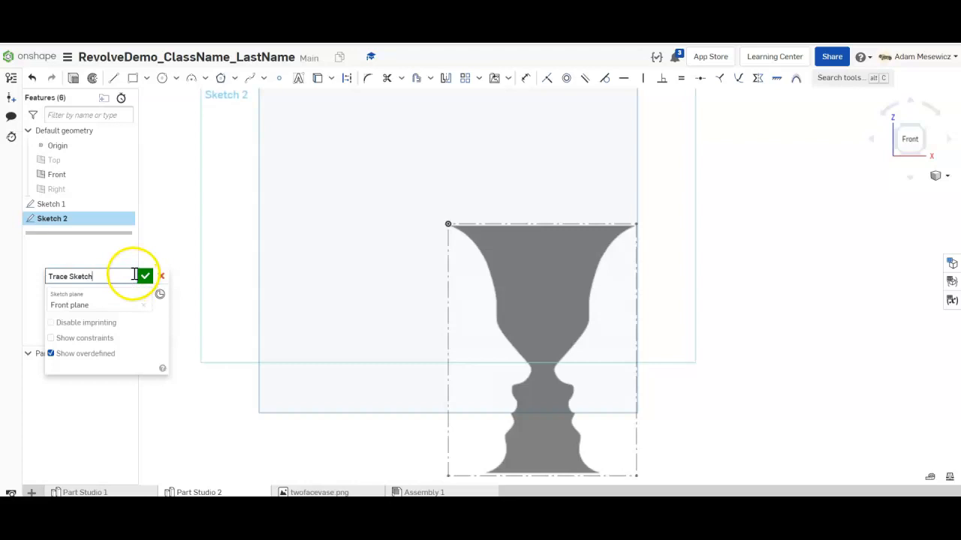
left_click(675, 183)
scroll(708, 204, "down", 3)
scroll(716, 316, "up", 3)
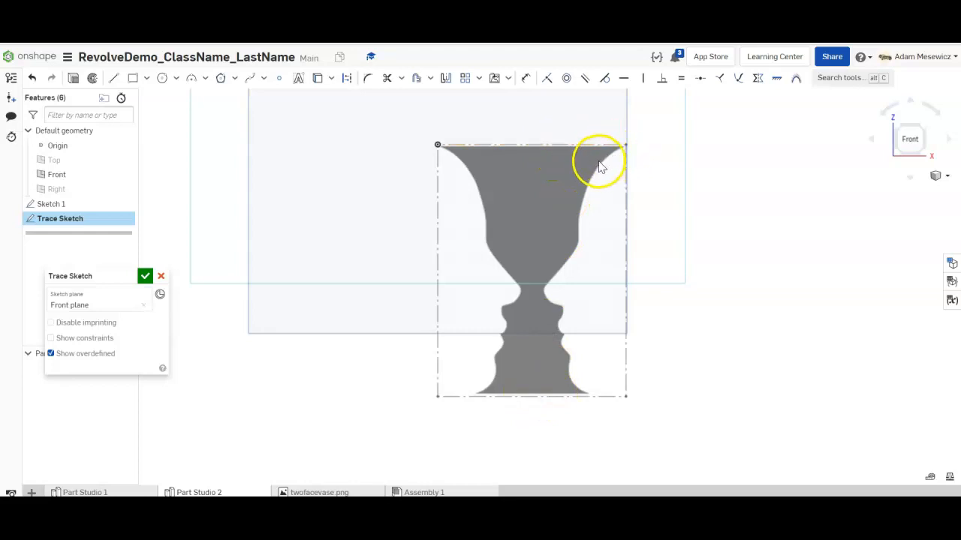
- Draw a vertical construction line from the vase's top midpoint down past its base
left_click(113, 77)
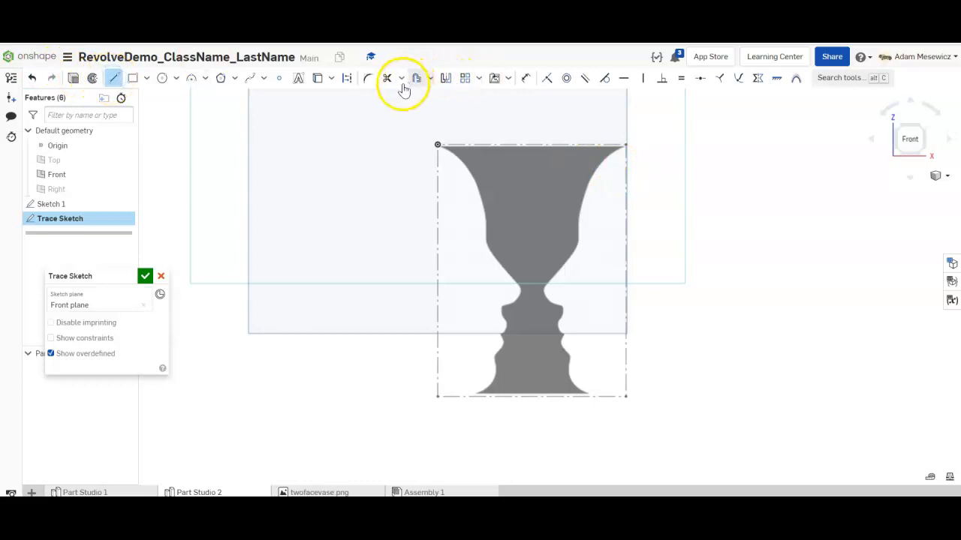
left_click(347, 79)
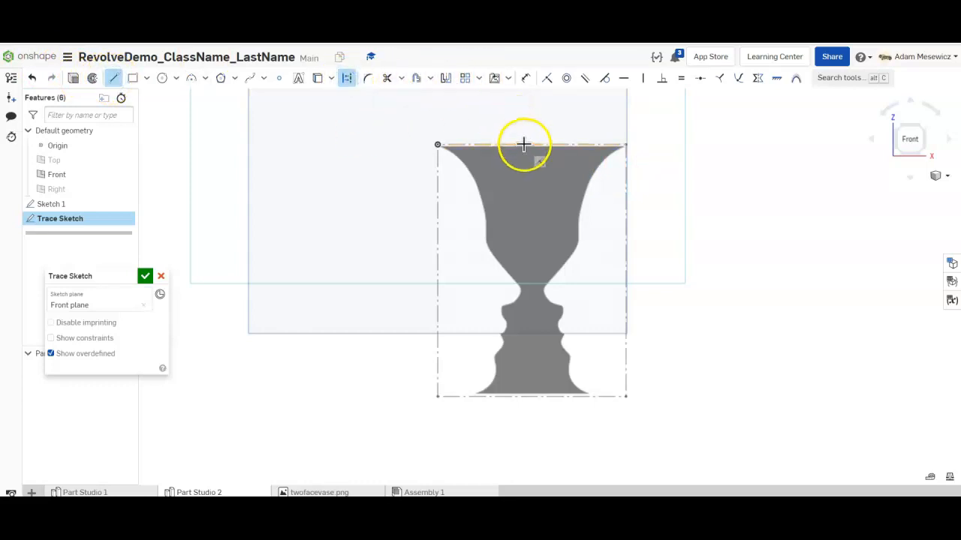
left_click_drag(532, 130, 532, 430)
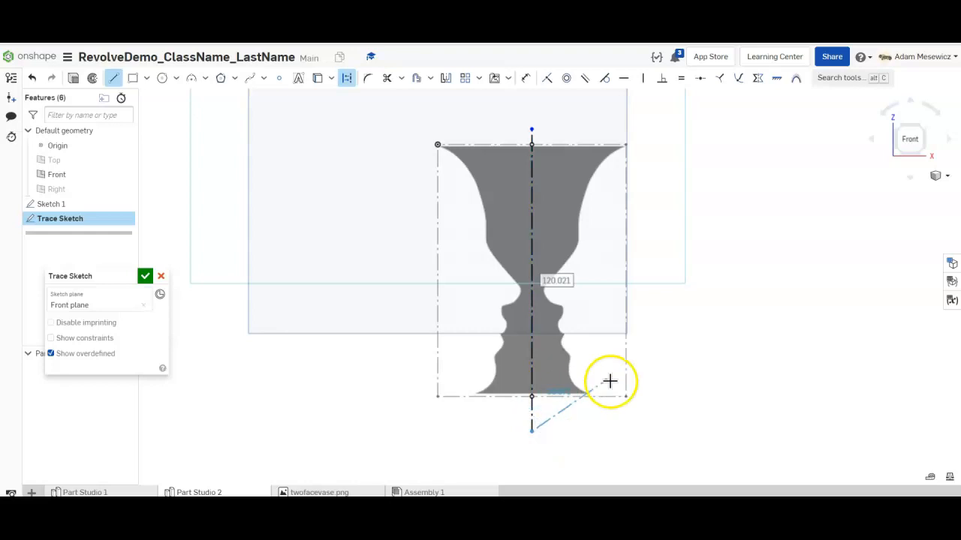
key("Escape")
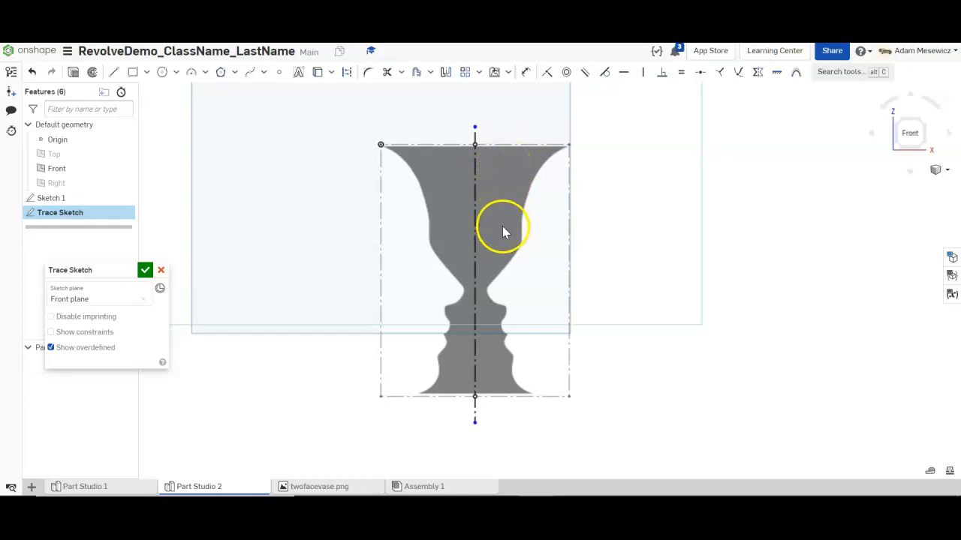
scroll(505, 219, "up", 2)
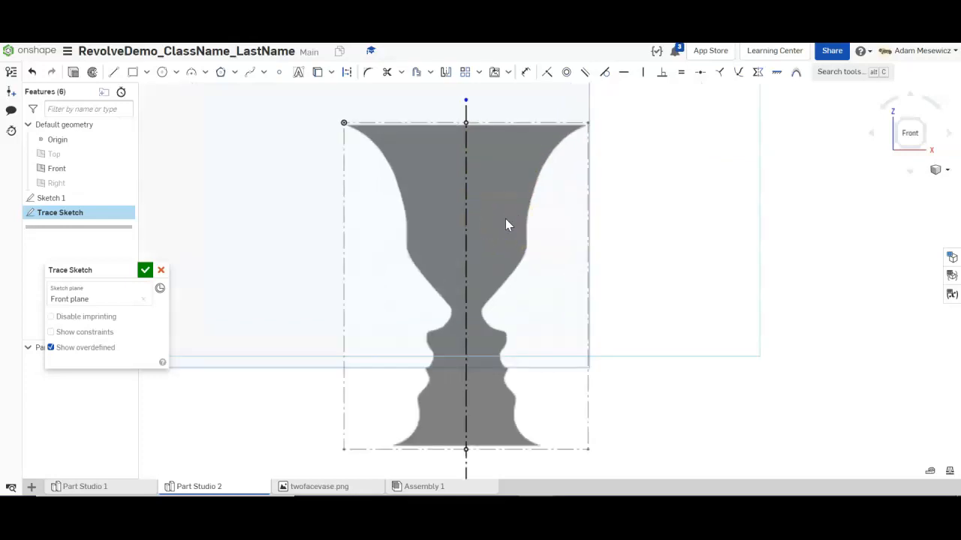
- Draw a 22.319 horizontal line from the origin to the right edge of the vase's foot
left_click(114, 73)
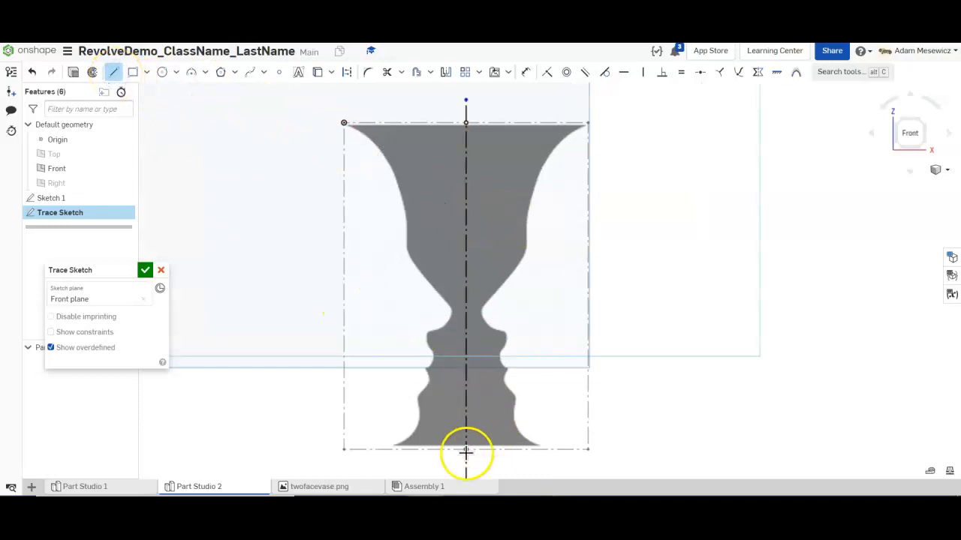
scroll(466, 449, "up", 5)
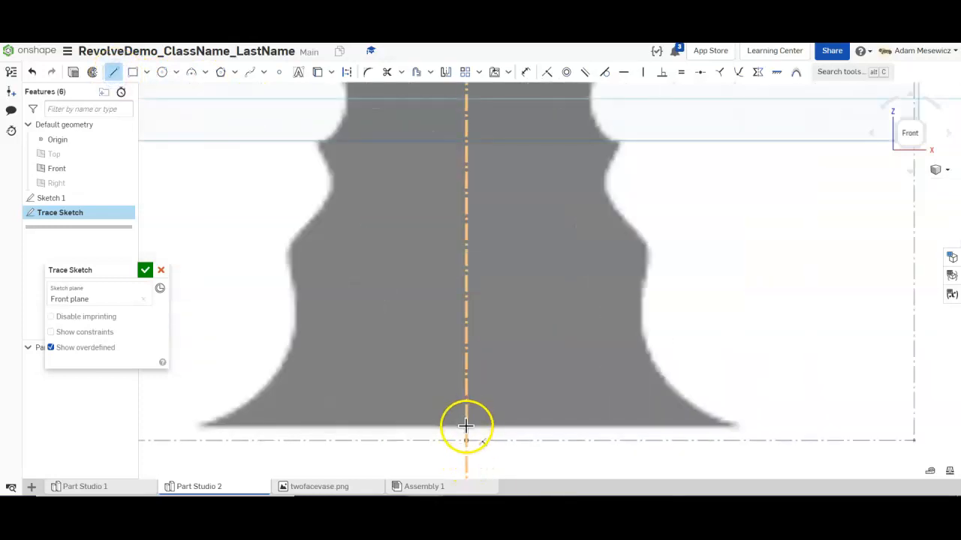
scroll(465, 426, "up", 3)
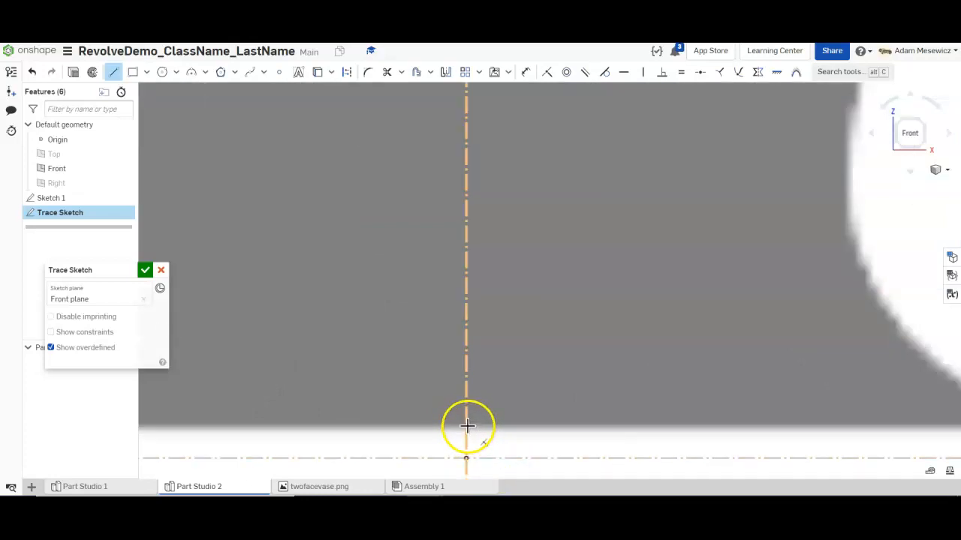
scroll(467, 425, "down", 3)
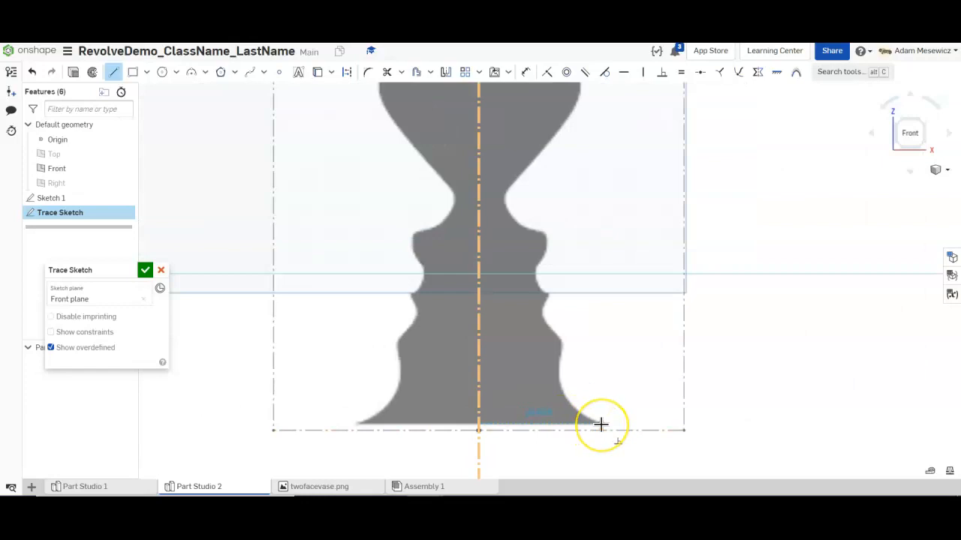
left_click(601, 425)
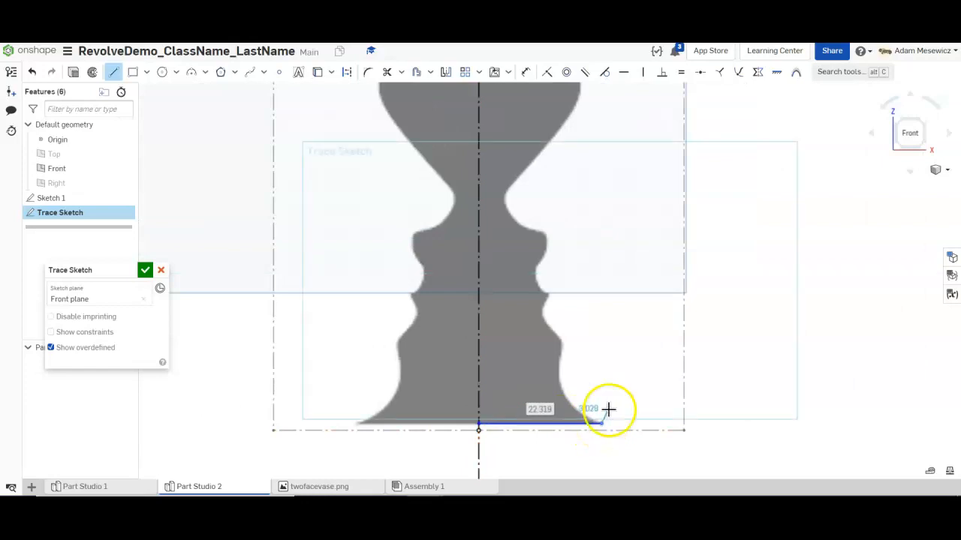
key("Escape")
scroll(608, 418, "down", 3)
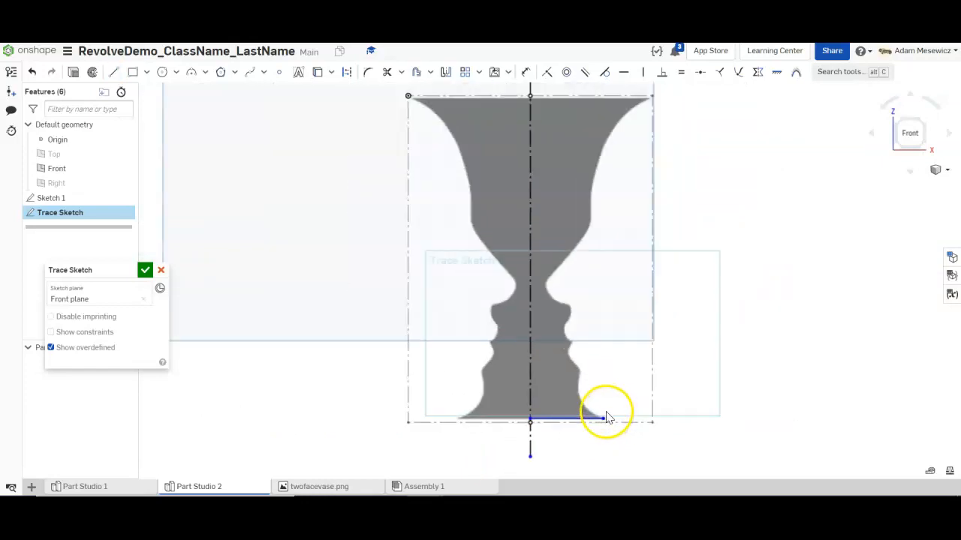
scroll(609, 417, "down", 2)
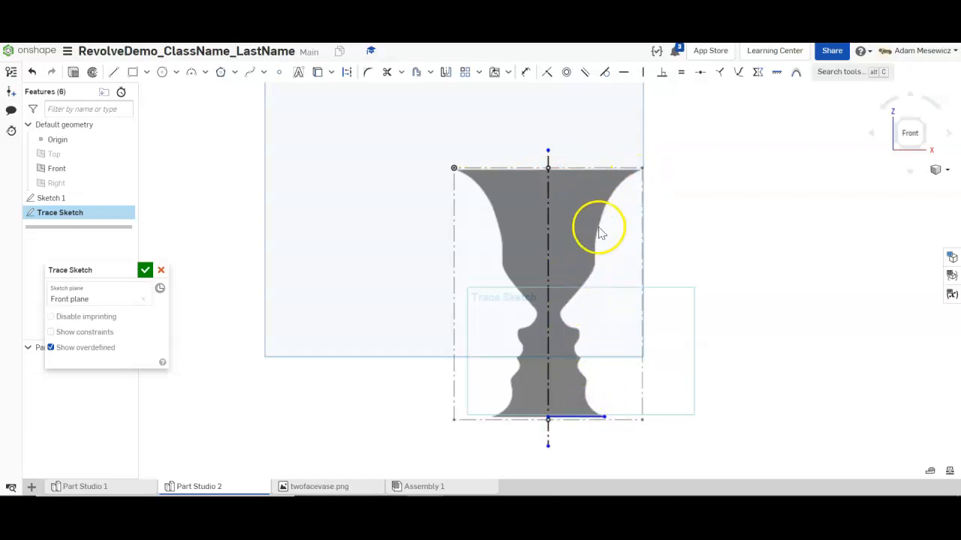
scroll(626, 340, "up", 2)
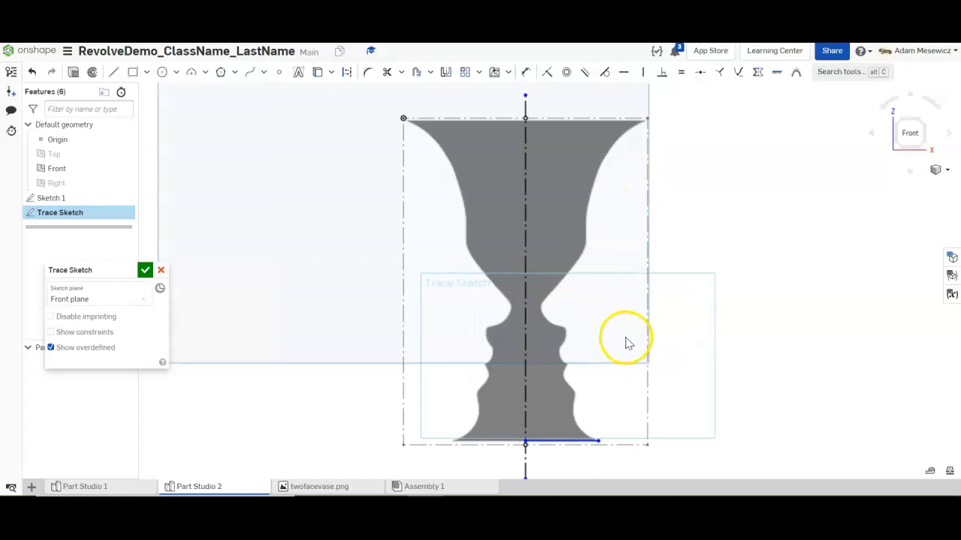
- Start a spline at the base line's end and trace the lower right profile of the vase
left_click(248, 74)
scroll(617, 441, "up", 1)
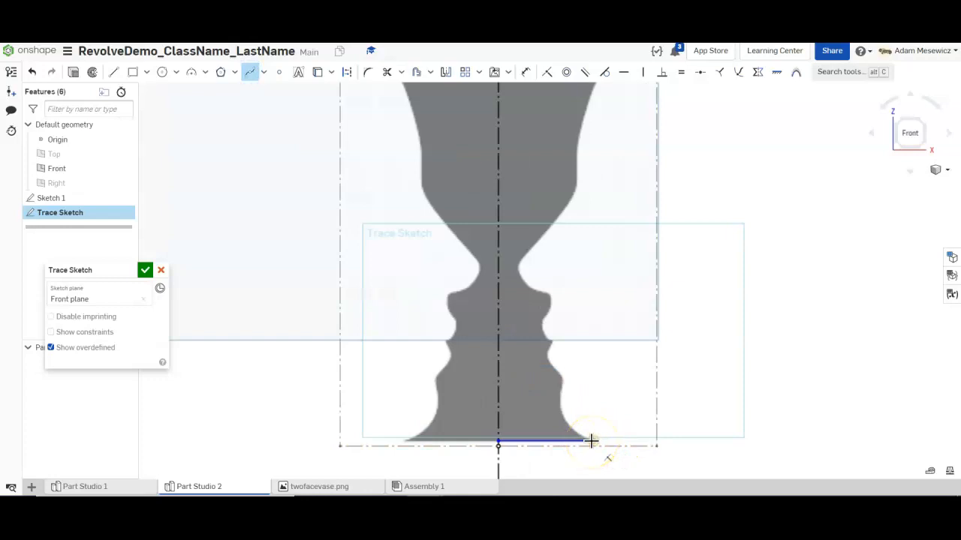
scroll(589, 278, "down", 2)
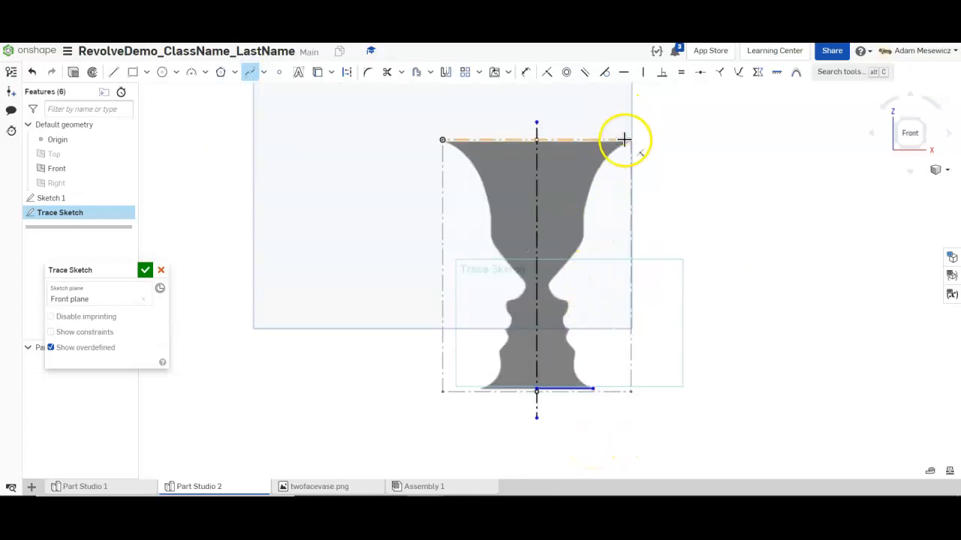
scroll(625, 140, "up", 3)
scroll(630, 137, "up", 2)
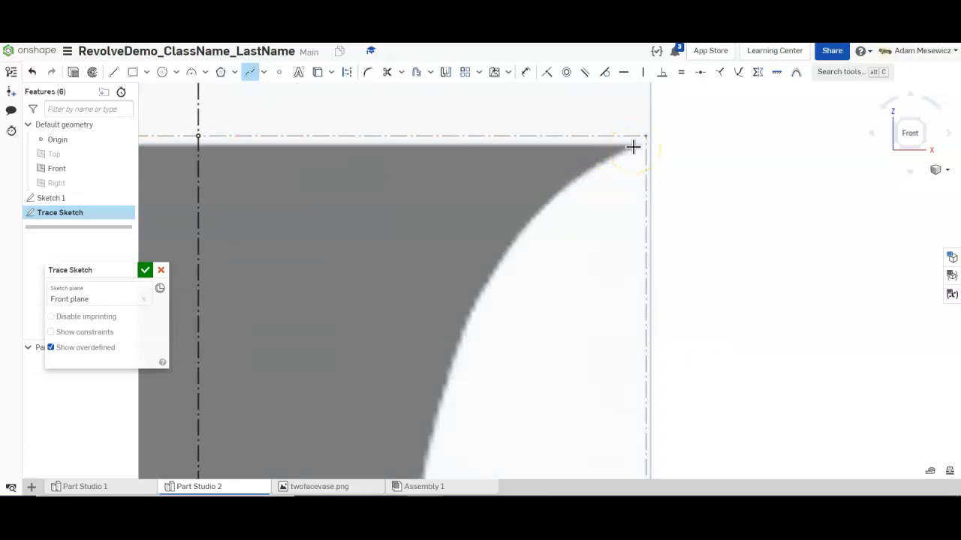
scroll(628, 156, "down", 8)
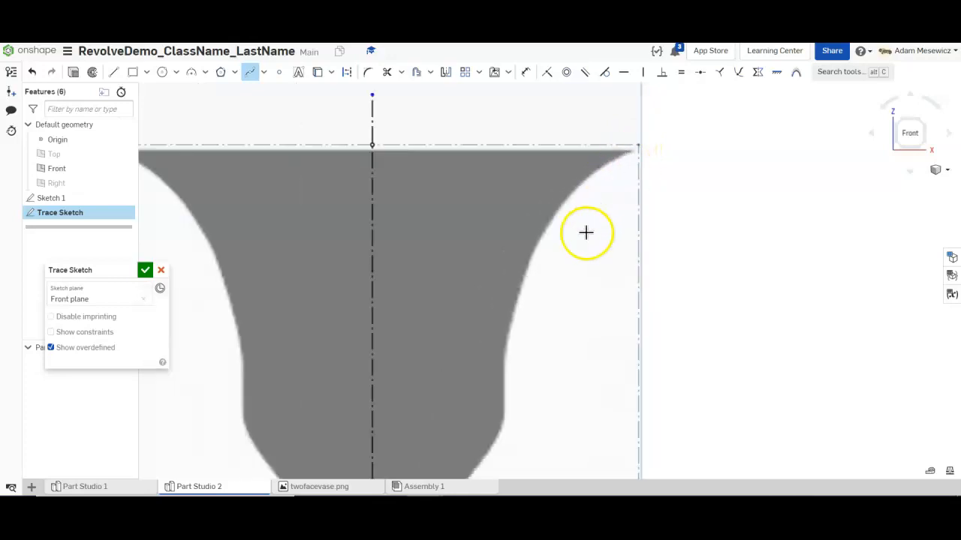
scroll(545, 442, "up", 2)
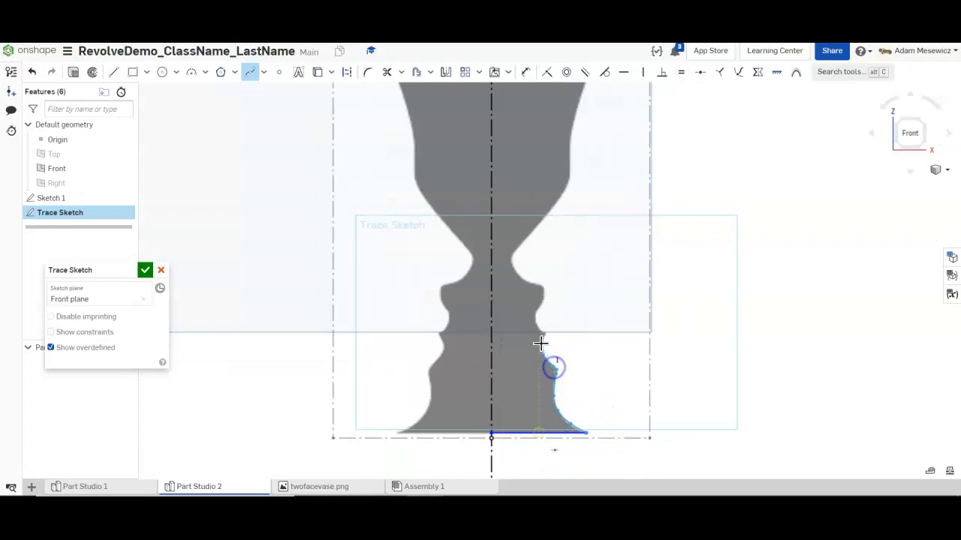
left_click(542, 350)
left_click(545, 335)
left_click(537, 324)
left_click(537, 315)
left_click(544, 298)
left_click(541, 285)
left_click(528, 282)
left_click(515, 272)
- Continue the spline up the upper right profile and finish it at the top-right rim corner
left_click(568, 182)
scroll(569, 165, "down", 1)
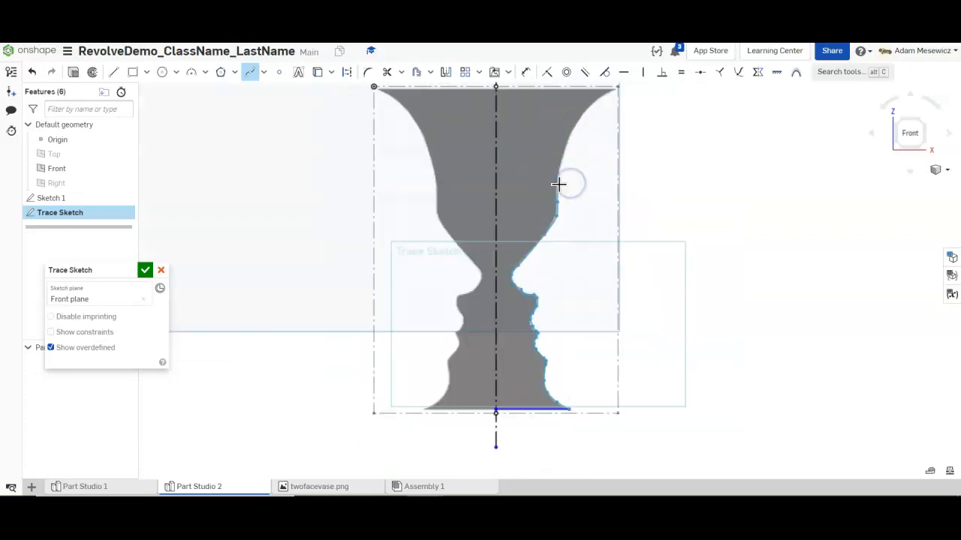
scroll(557, 184, "up", 3)
left_click(555, 188)
scroll(565, 141, "down", 6)
scroll(564, 122, "up", 5)
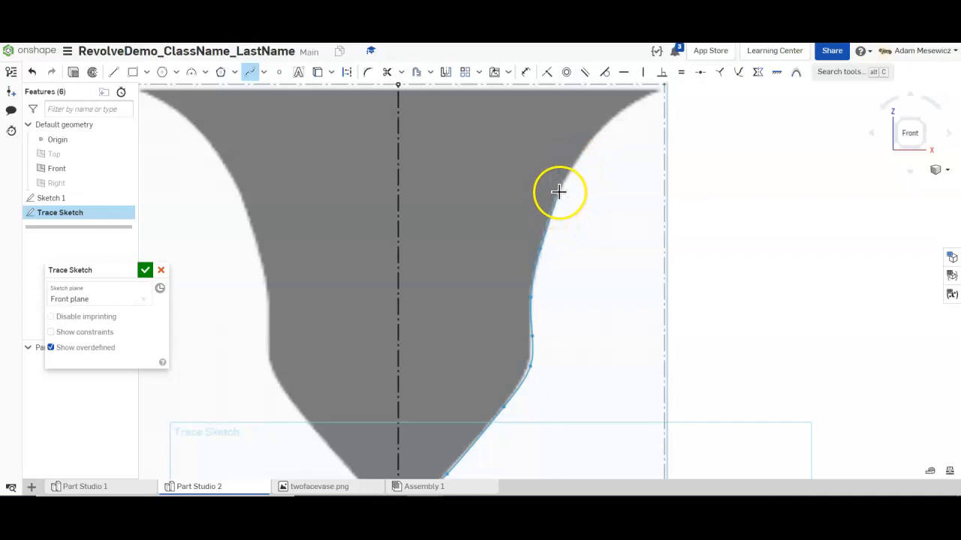
left_click(575, 155)
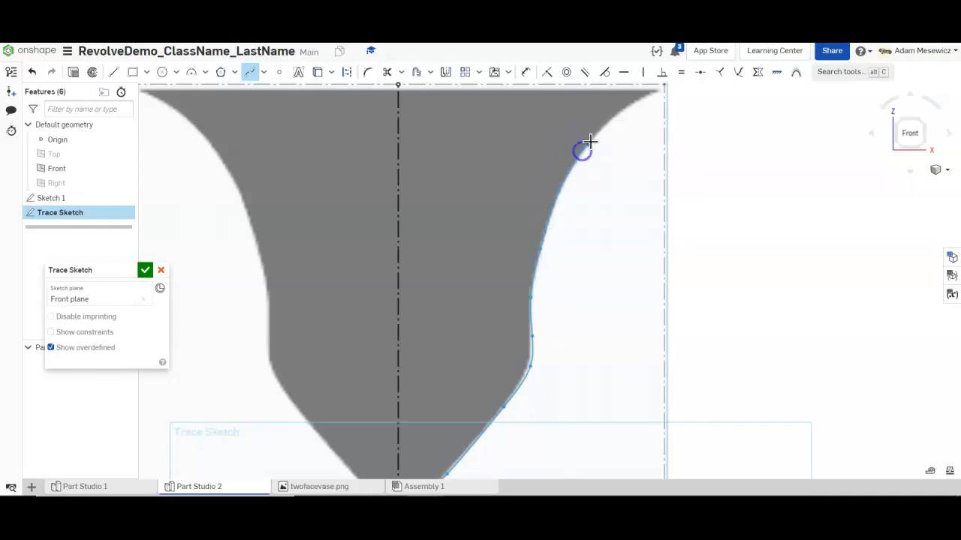
left_click(656, 90)
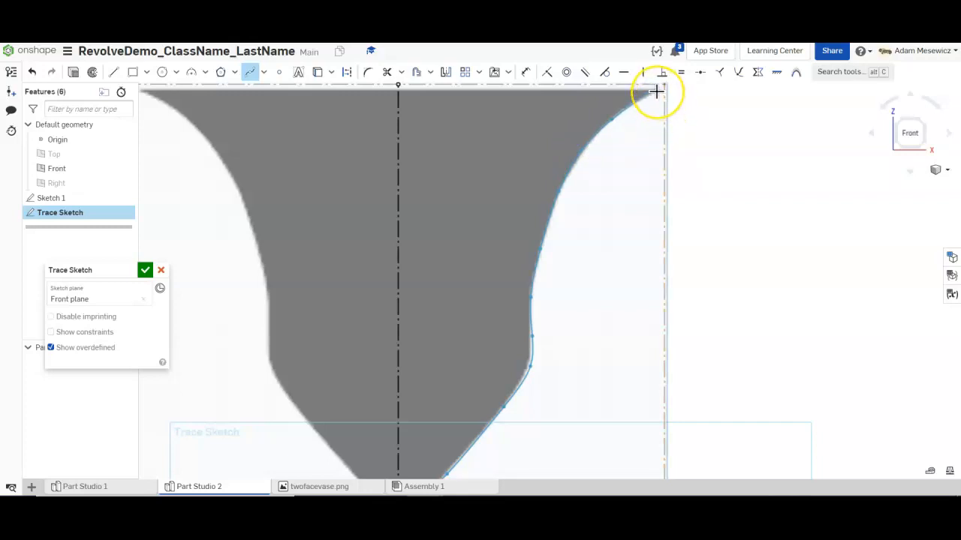
double_click(655, 91)
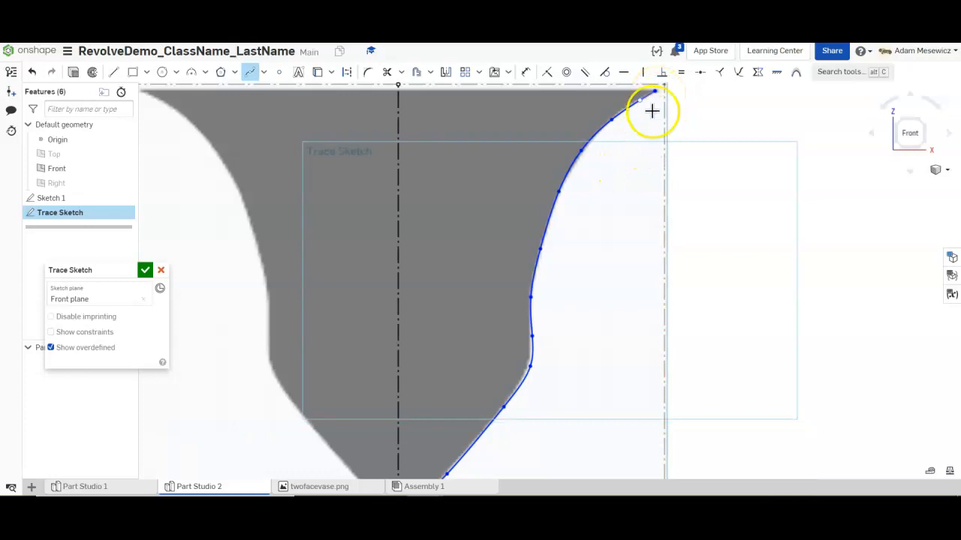
- Select the vase's top rim line
scroll(600, 207, "down", 3)
scroll(562, 337, "down", 2)
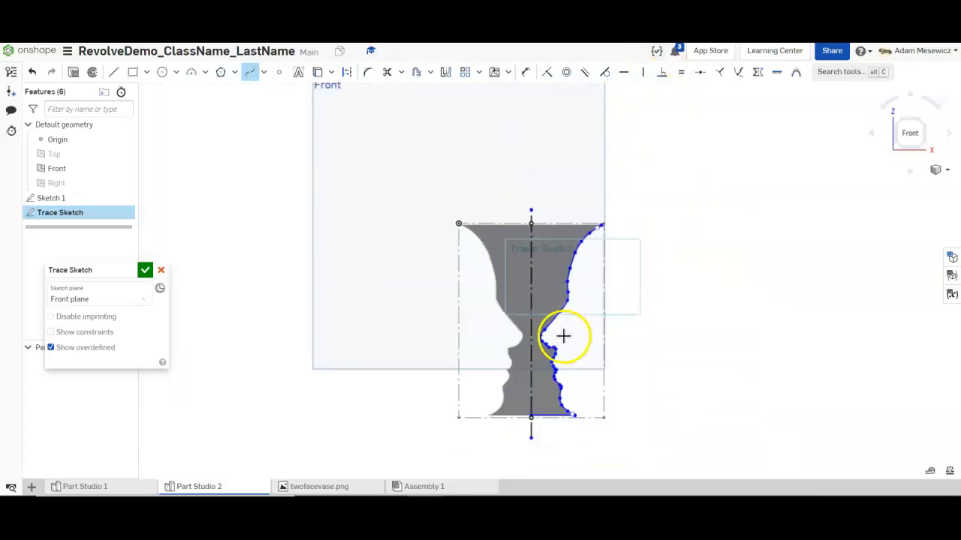
scroll(557, 409, "up", 1)
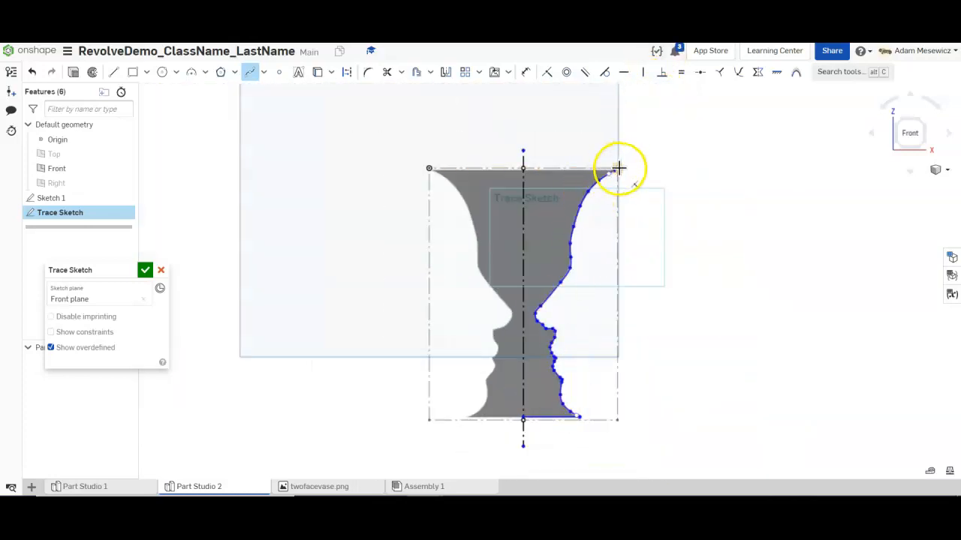
scroll(609, 172, "up", 2)
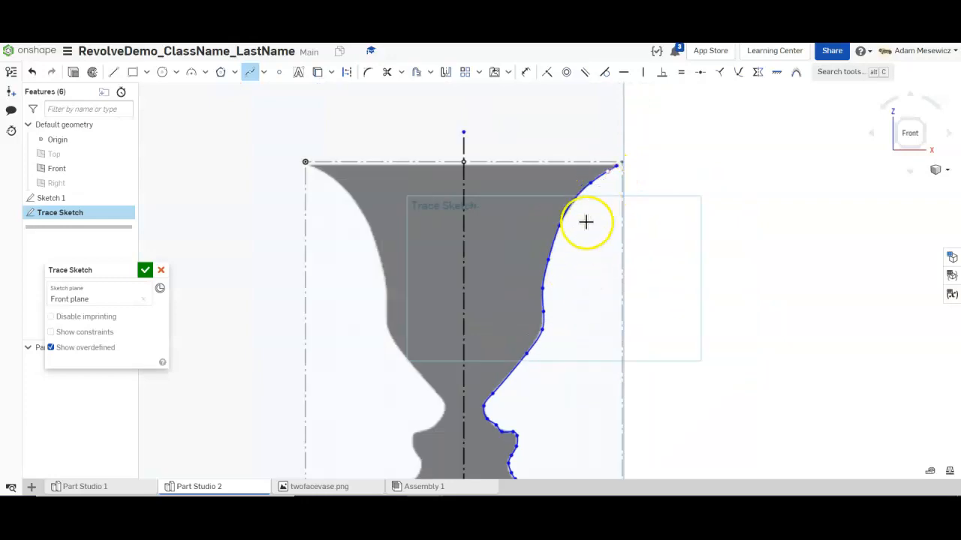
left_click(600, 162)
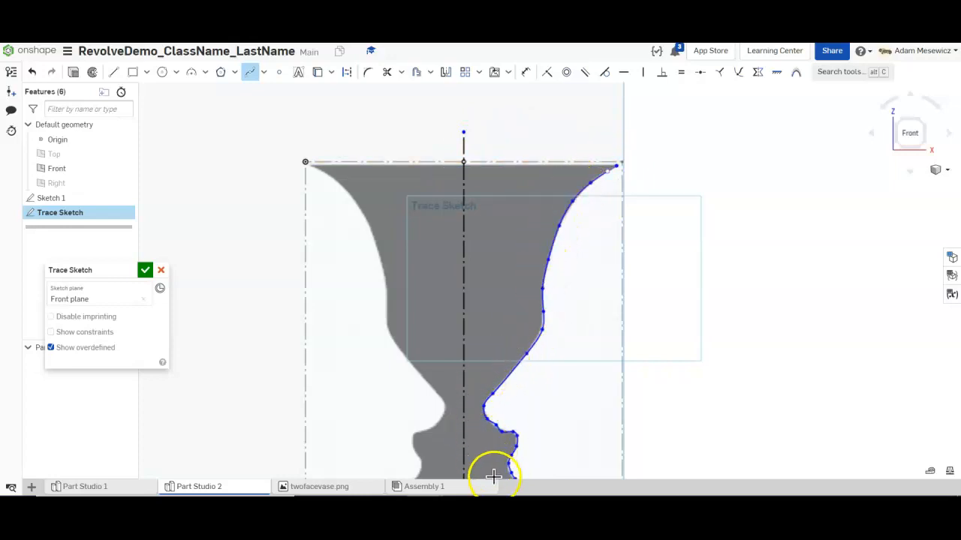
scroll(511, 401, "down", 3)
scroll(510, 257, "down", 3)
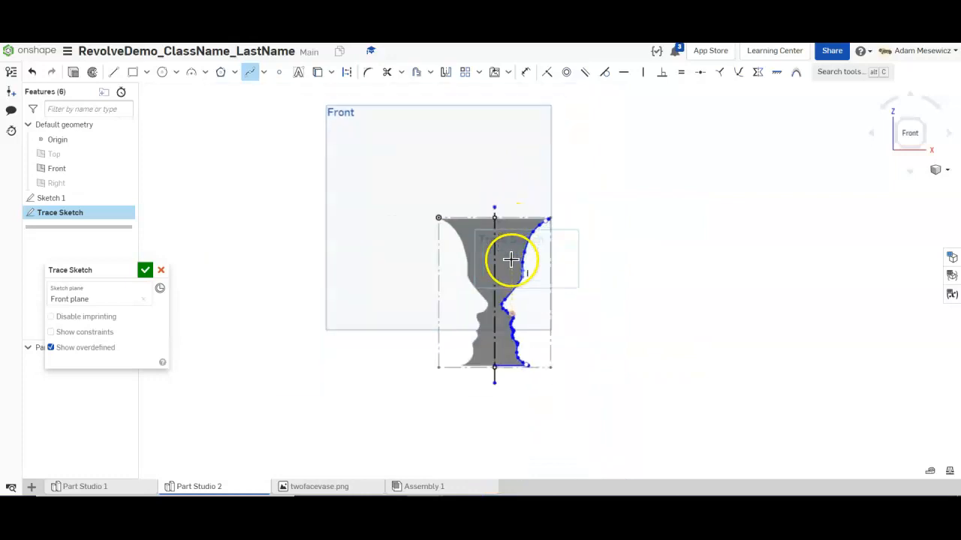
scroll(510, 258, "up", 6)
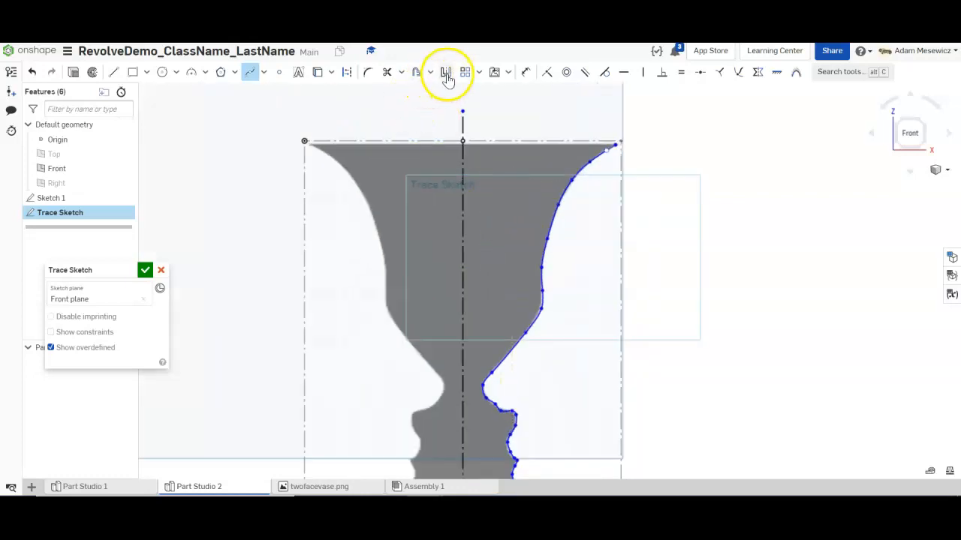
- Make a 0.8 mm offset of the traced spline, then undo it
left_click(413, 72)
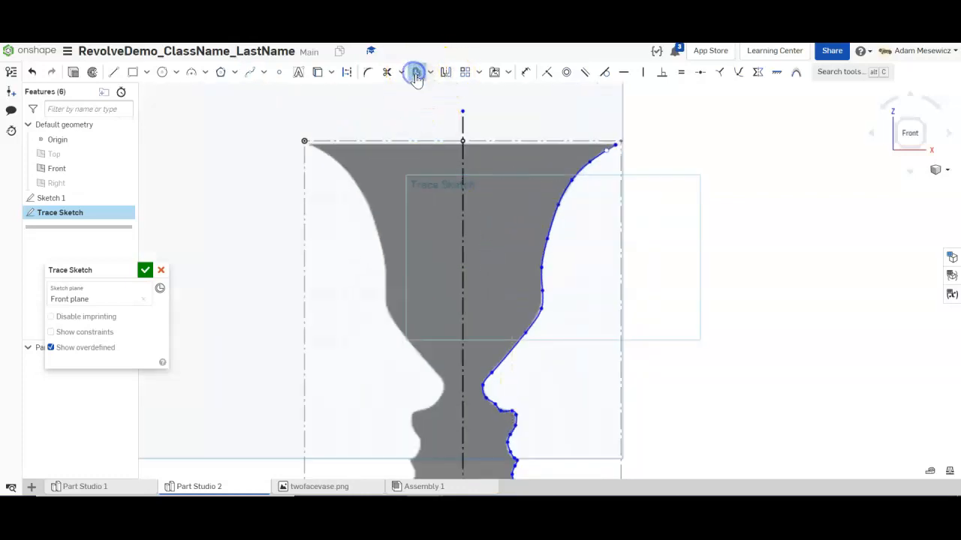
left_click(549, 228)
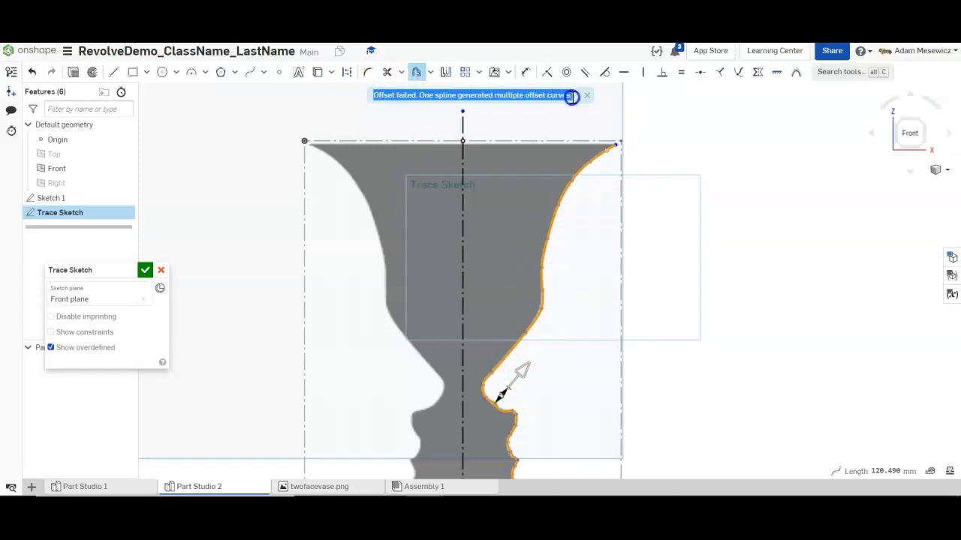
scroll(509, 410, "up", 5)
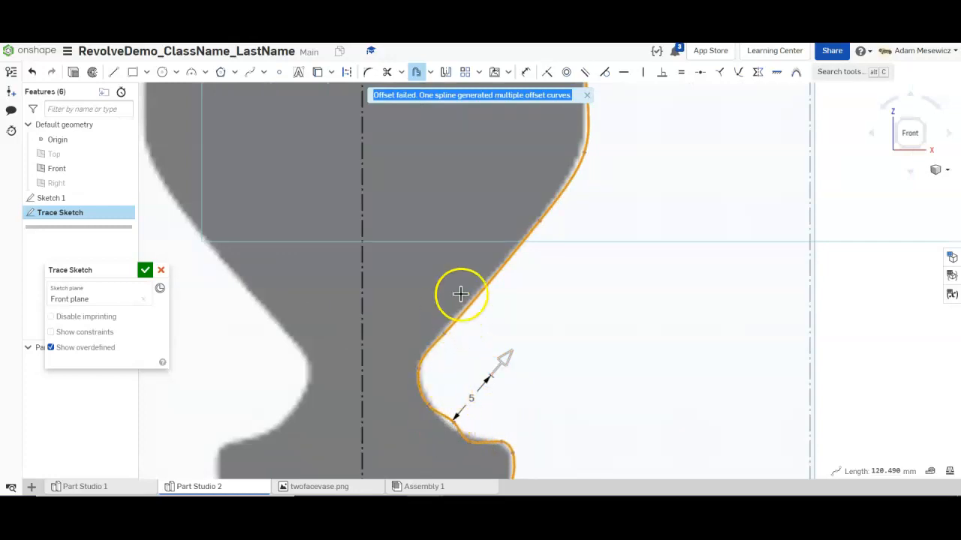
left_click(507, 361)
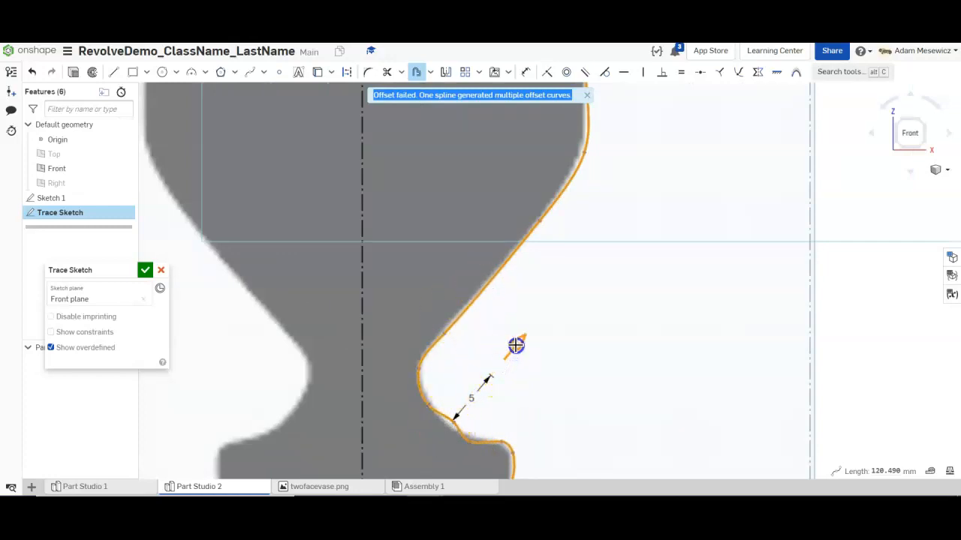
left_click_drag(482, 361, 448, 385)
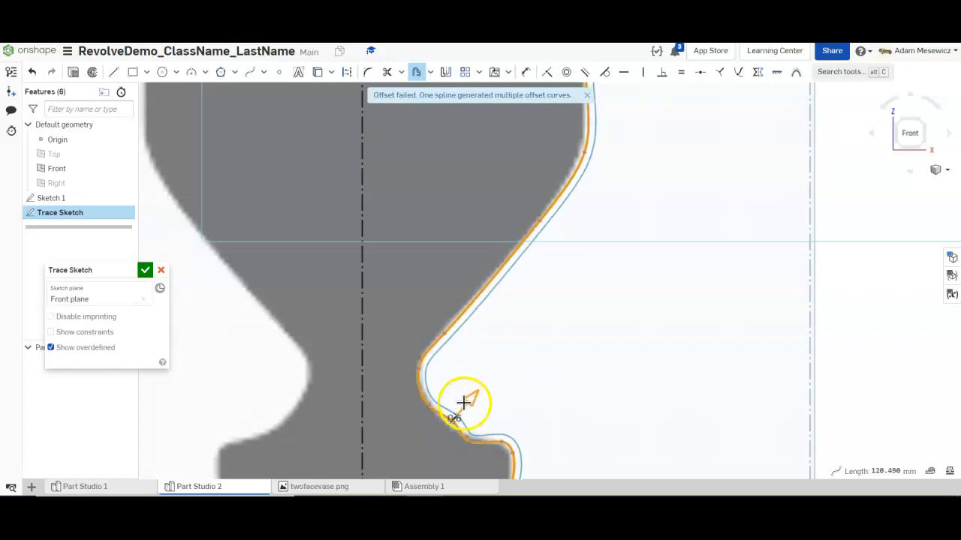
scroll(460, 409, "down", 4)
scroll(451, 419, "up", 3)
scroll(456, 424, "down", 2)
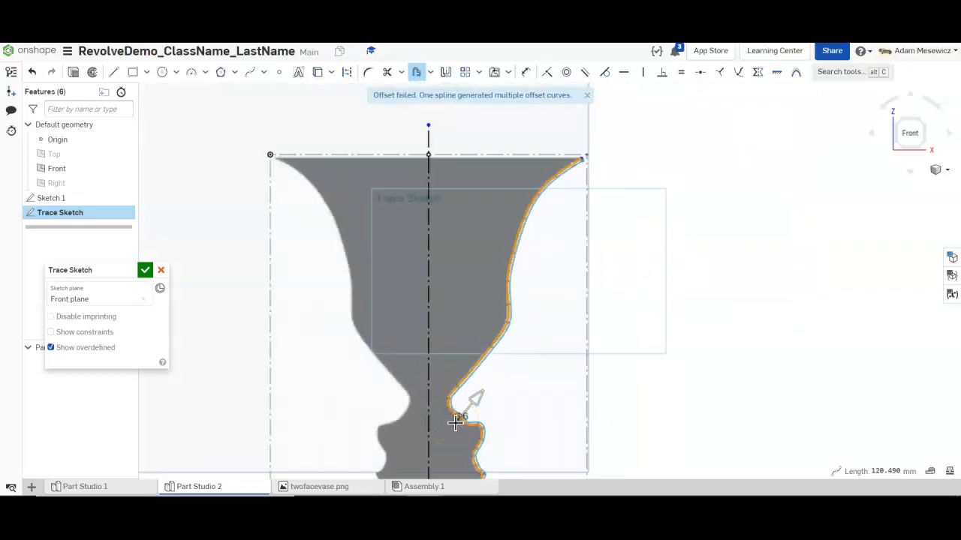
scroll(456, 424, "up", 3)
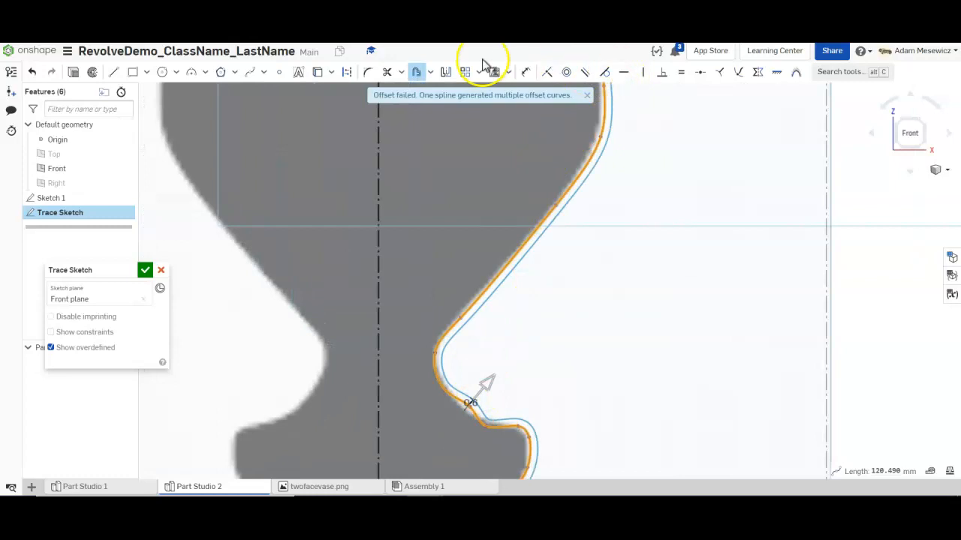
left_click(415, 71)
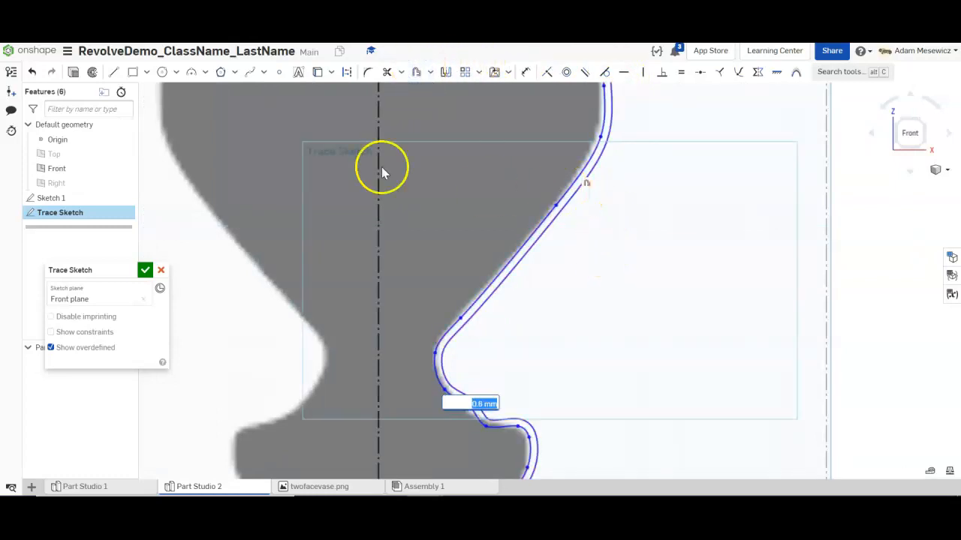
left_click(32, 72)
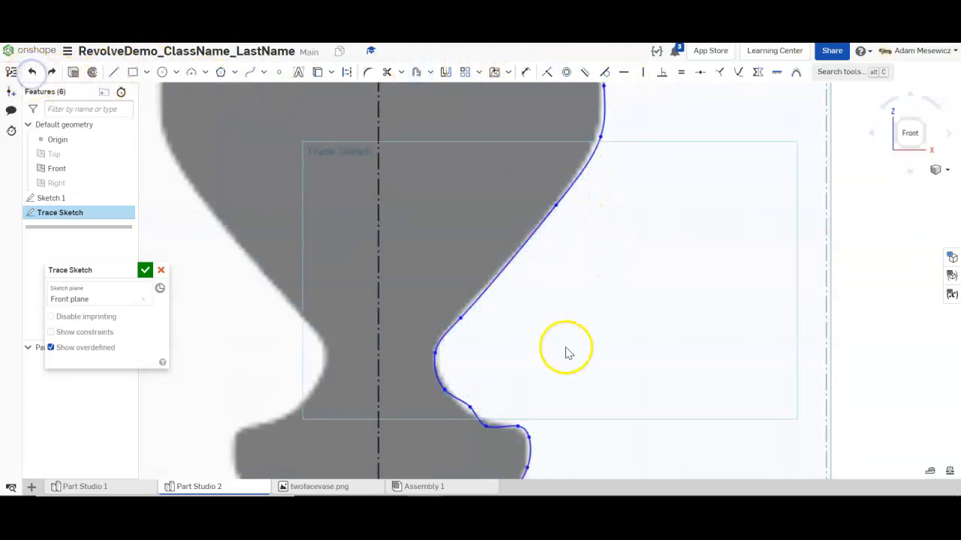
- Draw a horizontal line about 18.126 long from the centre axis just above the base
scroll(634, 383, "down", 5)
scroll(592, 204, "down", 3)
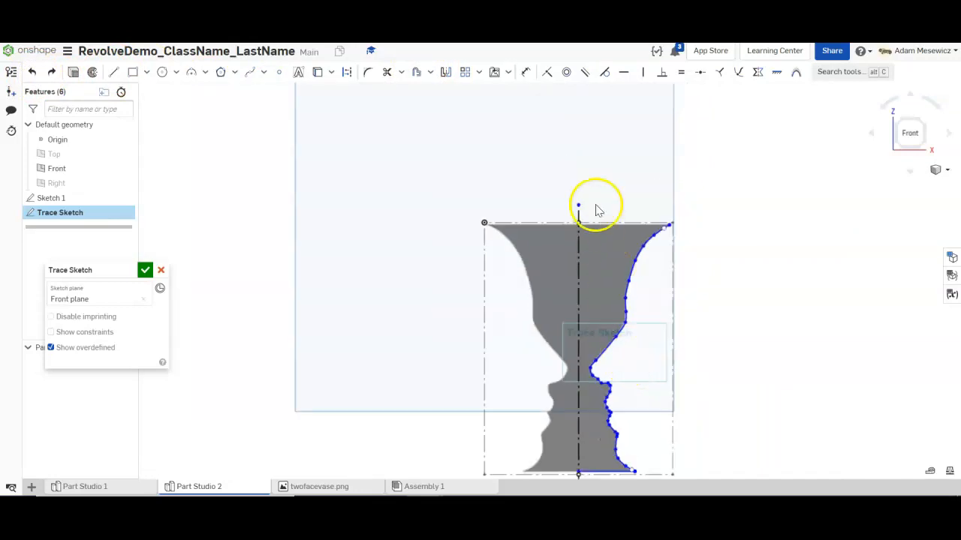
scroll(611, 322, "up", 5)
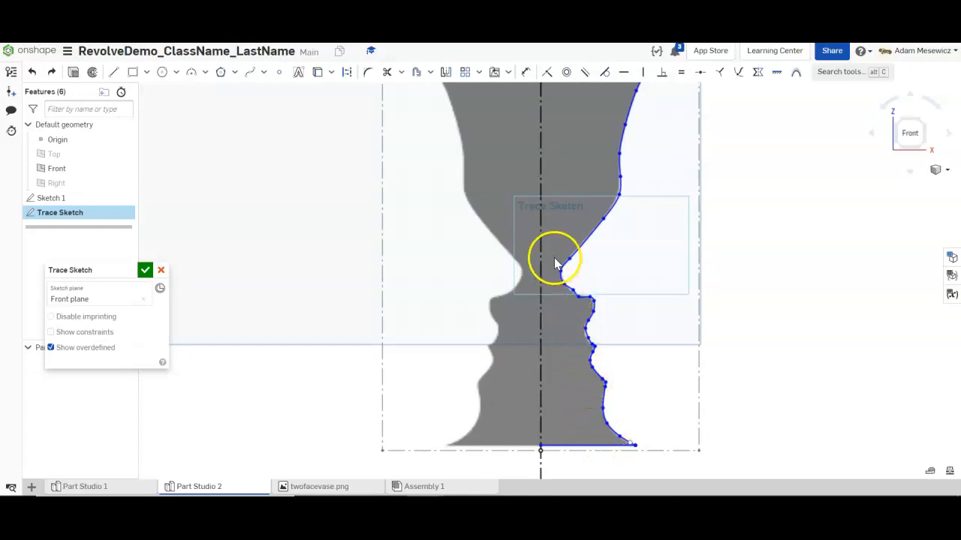
scroll(587, 194, "down", 2)
scroll(628, 144, "up", 2)
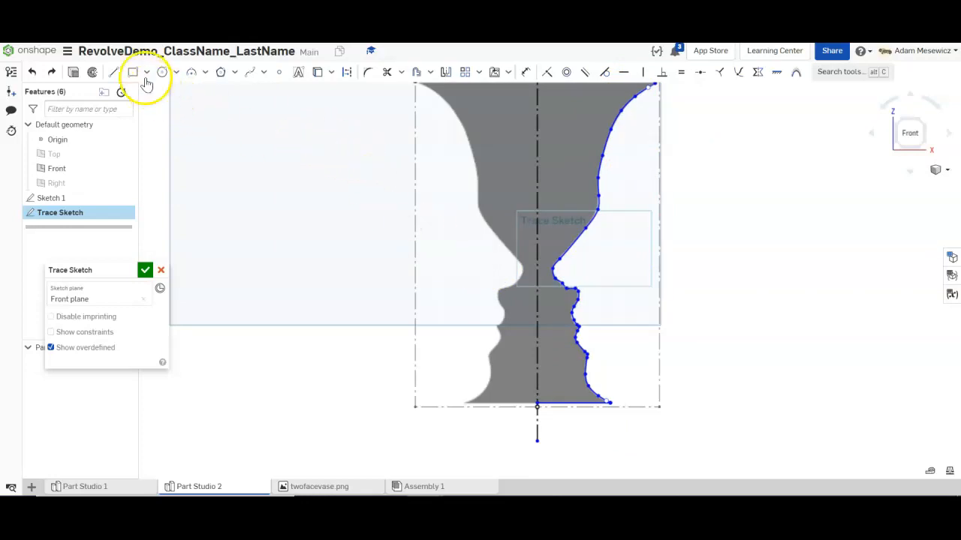
left_click(110, 72)
scroll(555, 398, "up", 5)
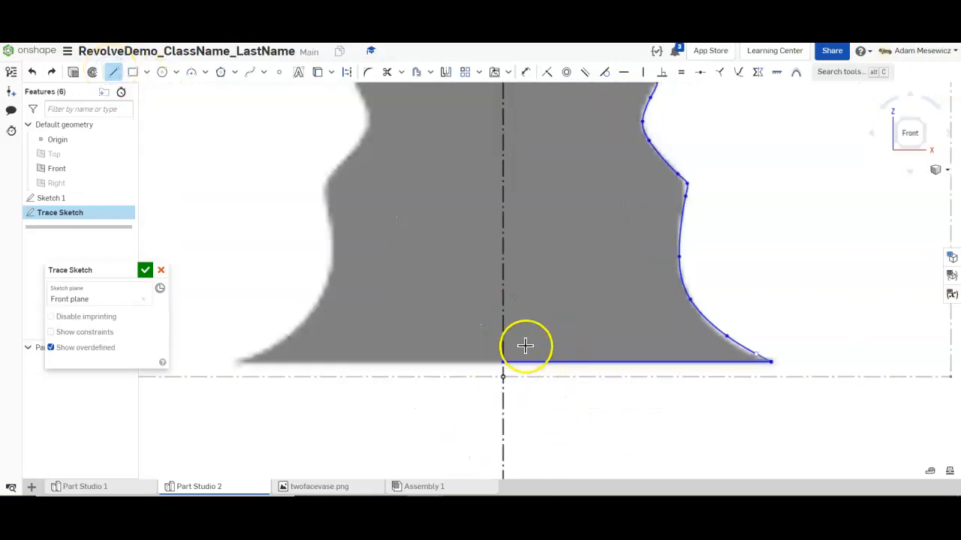
left_click(502, 342)
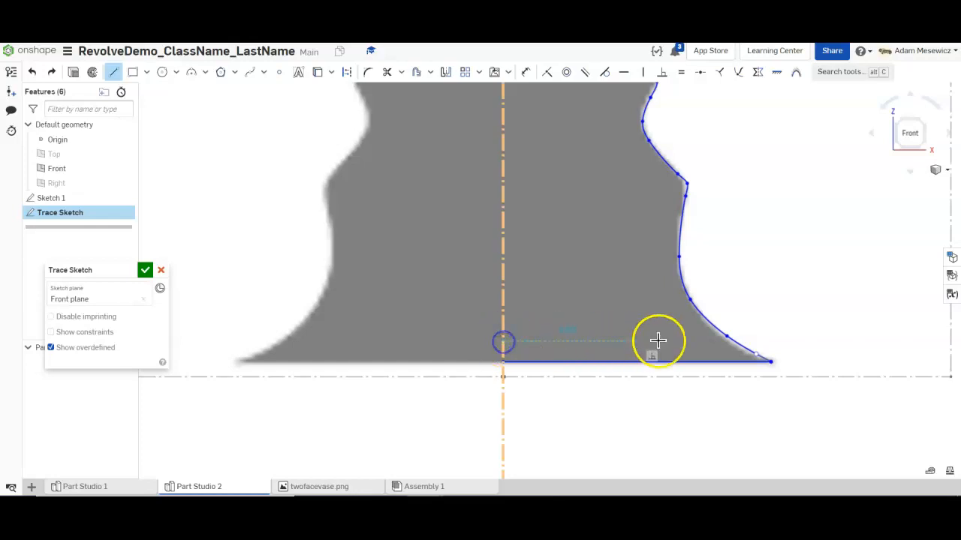
left_click(696, 341)
key("Escape")
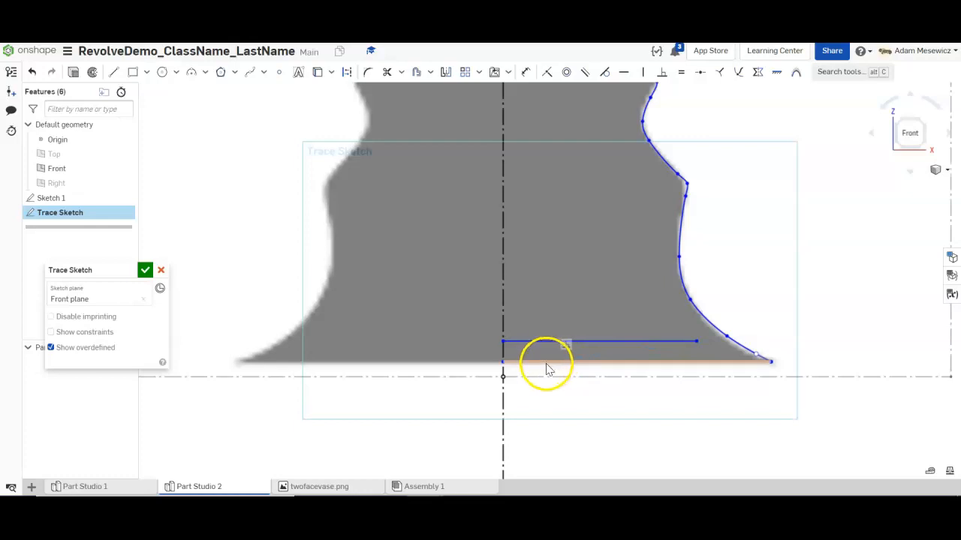
- Draw a short vertical line along the axis from the bottom edge up to that line
key("l")
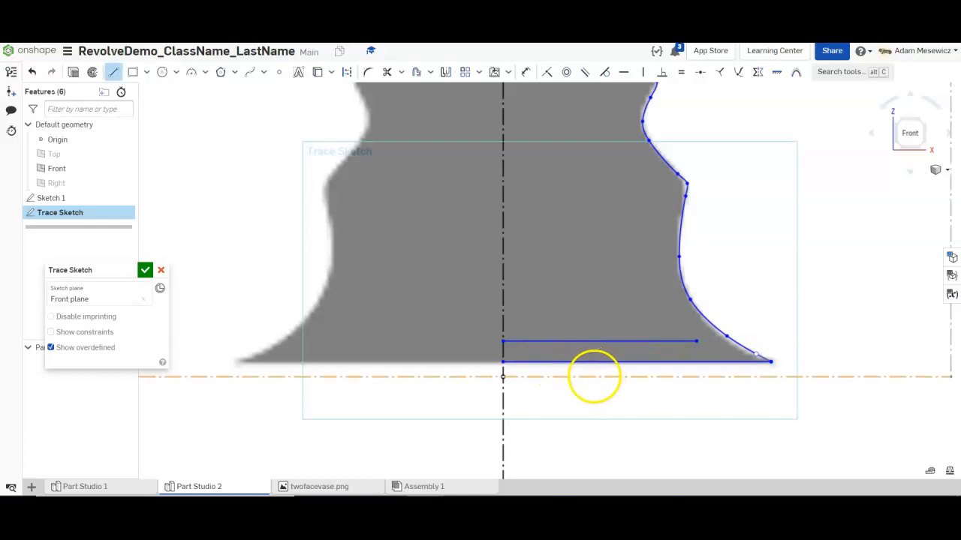
left_click(503, 356)
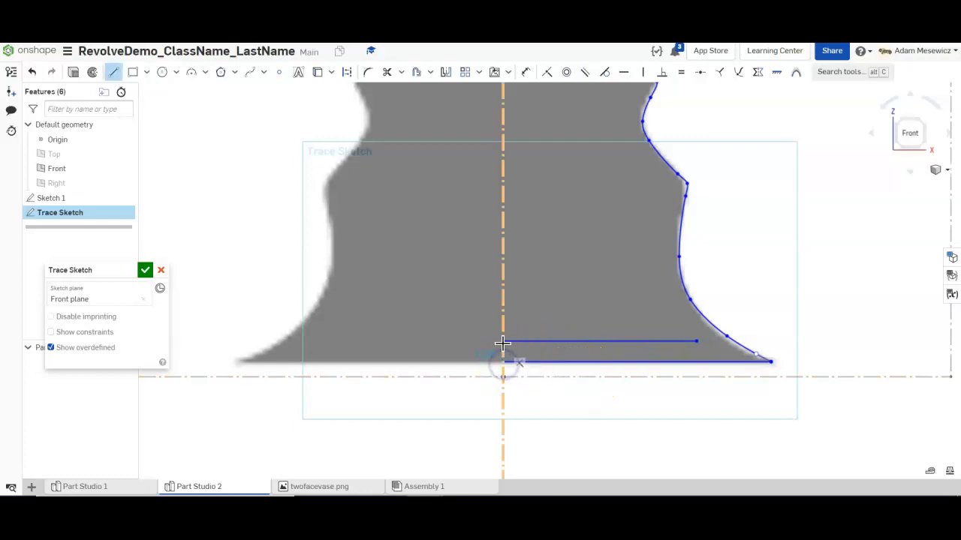
left_click(519, 341)
key("Escape")
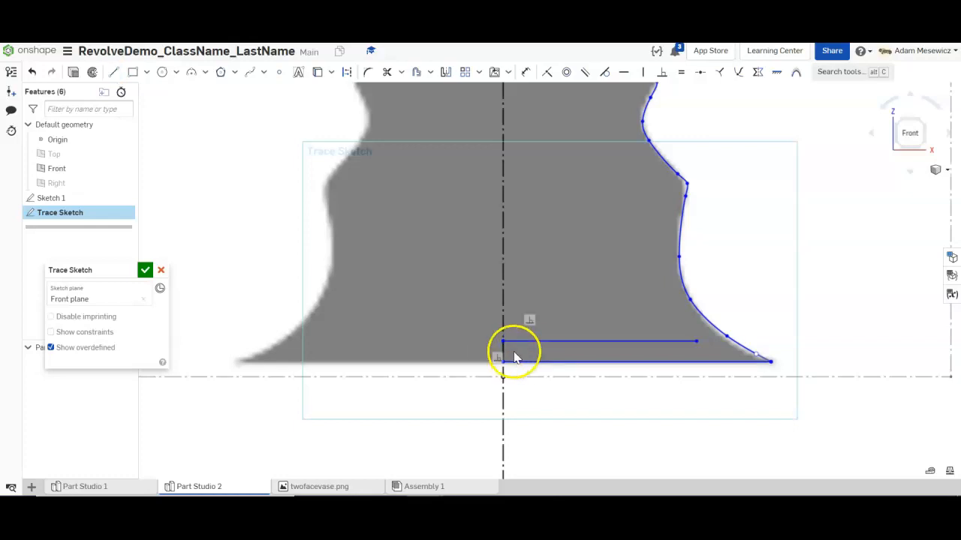
scroll(694, 342, "down", 4)
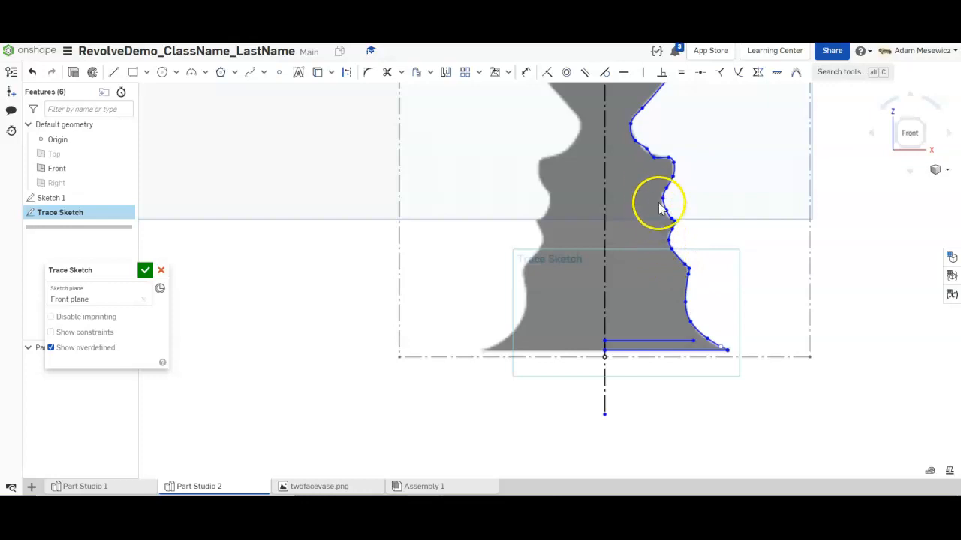
- Start an inner spline at the inner base line's end and add a point upward inside the outline
scroll(628, 143, "down", 5)
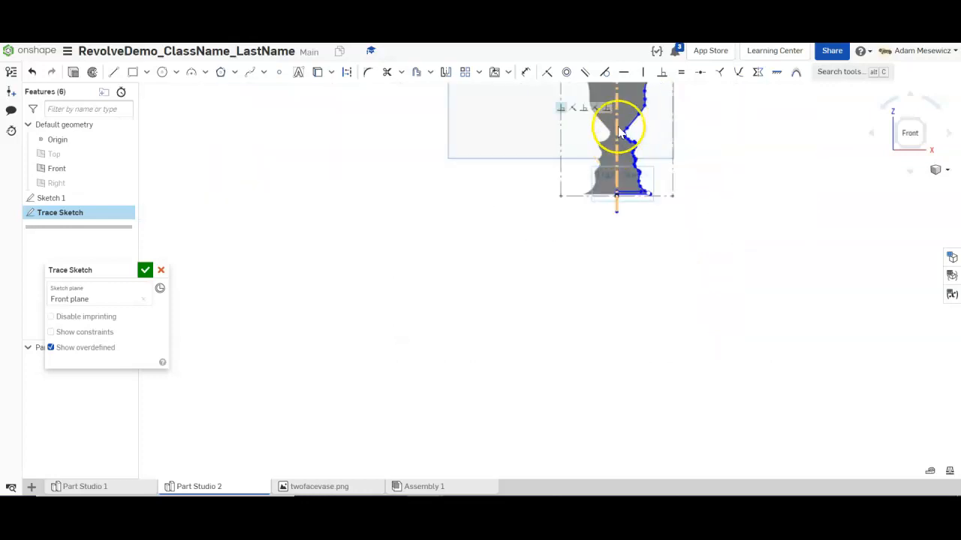
scroll(593, 225, "up", 2)
scroll(597, 214, "up", 3)
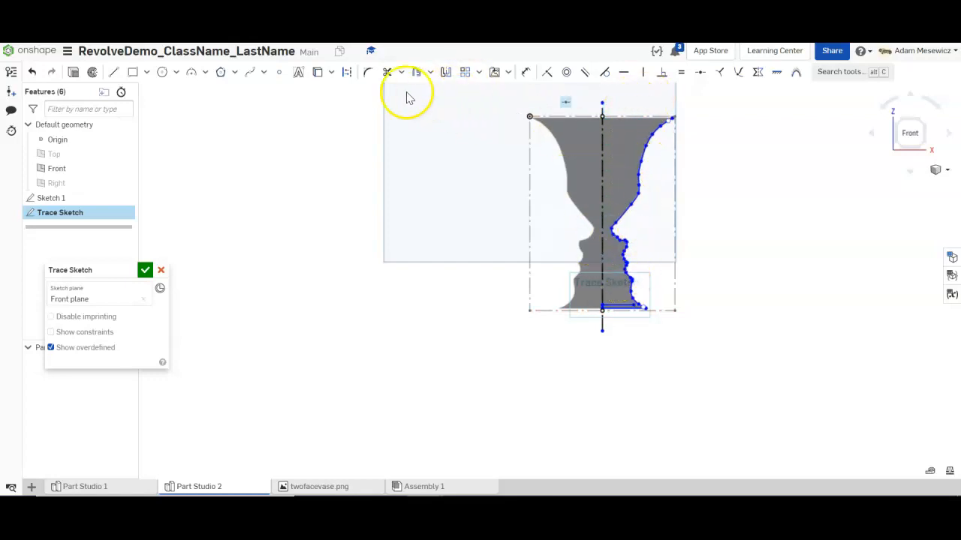
left_click(247, 73)
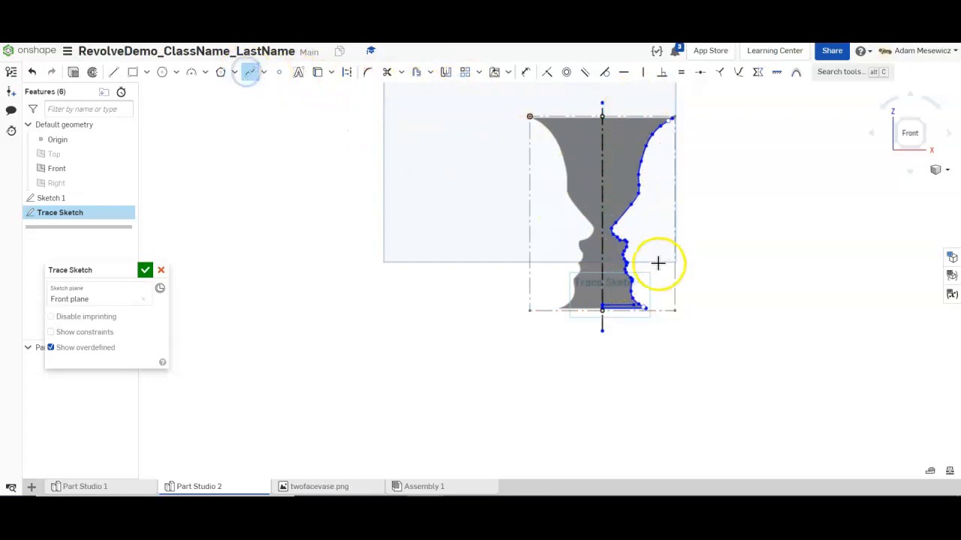
scroll(622, 311, "up", 10)
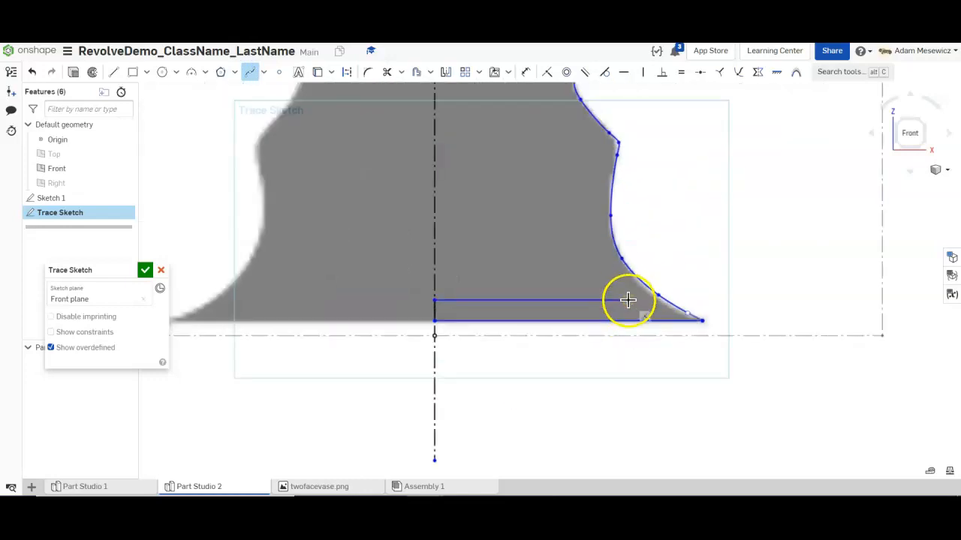
left_click(591, 225)
left_click(590, 165)
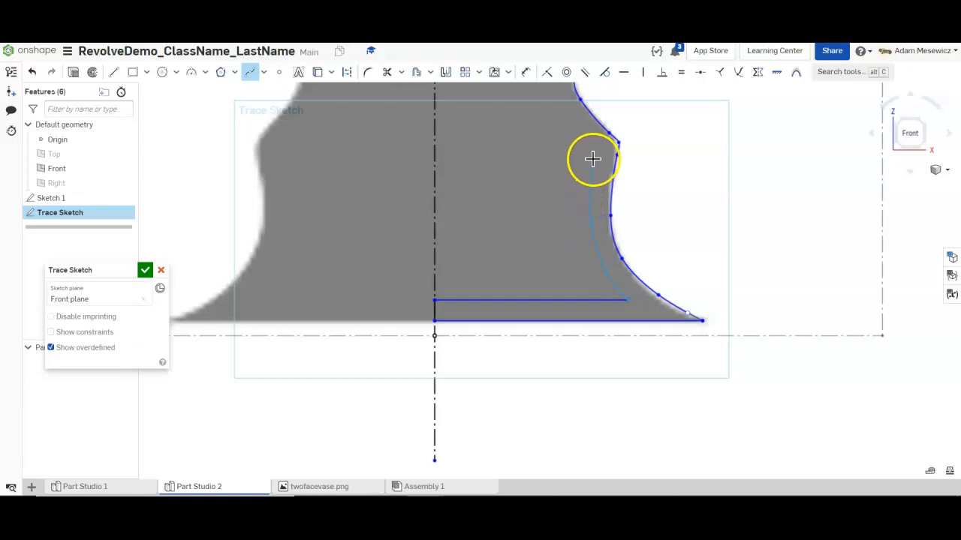
scroll(575, 125, "down", 10)
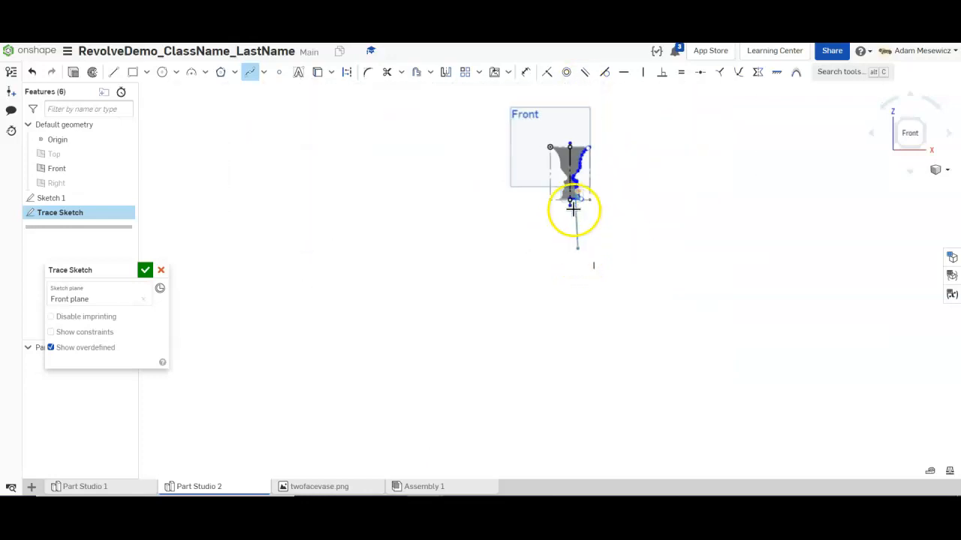
scroll(568, 197, "up", 10)
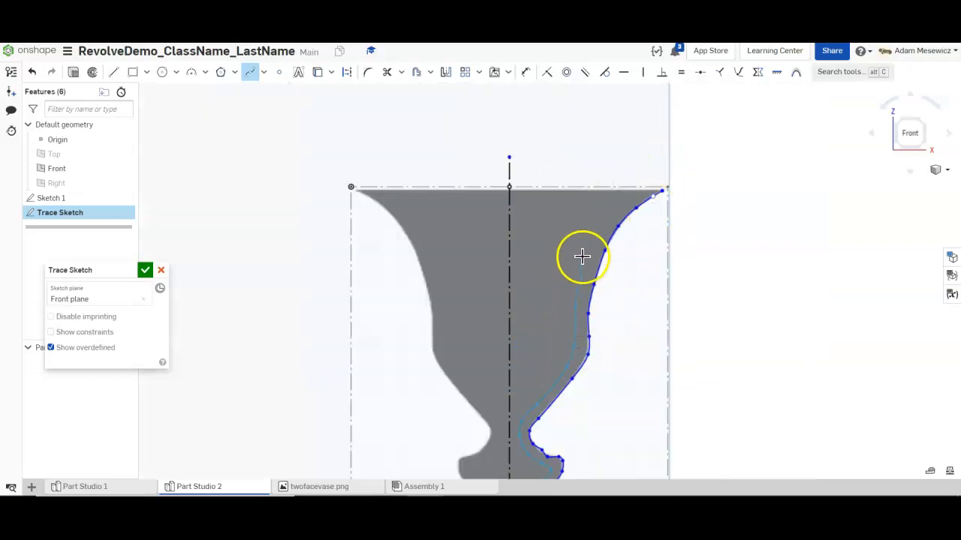
- Add the inner spline's remaining points and end it at the vase rim
left_click(655, 192)
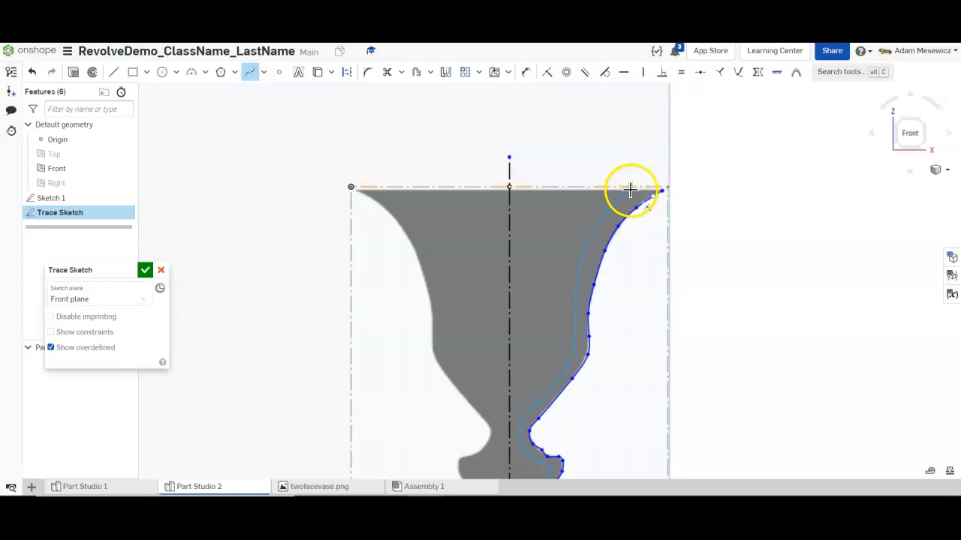
scroll(630, 197, "up", 5)
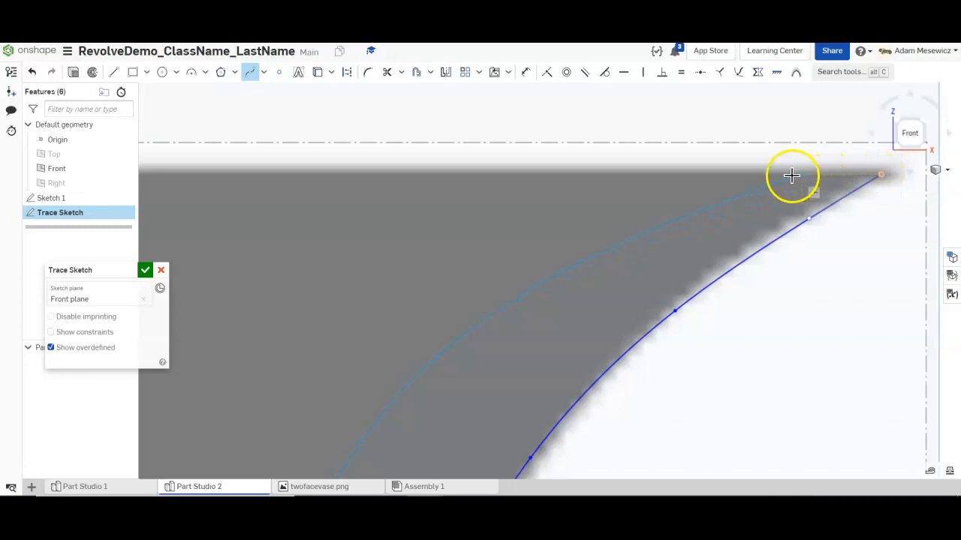
left_click(714, 175)
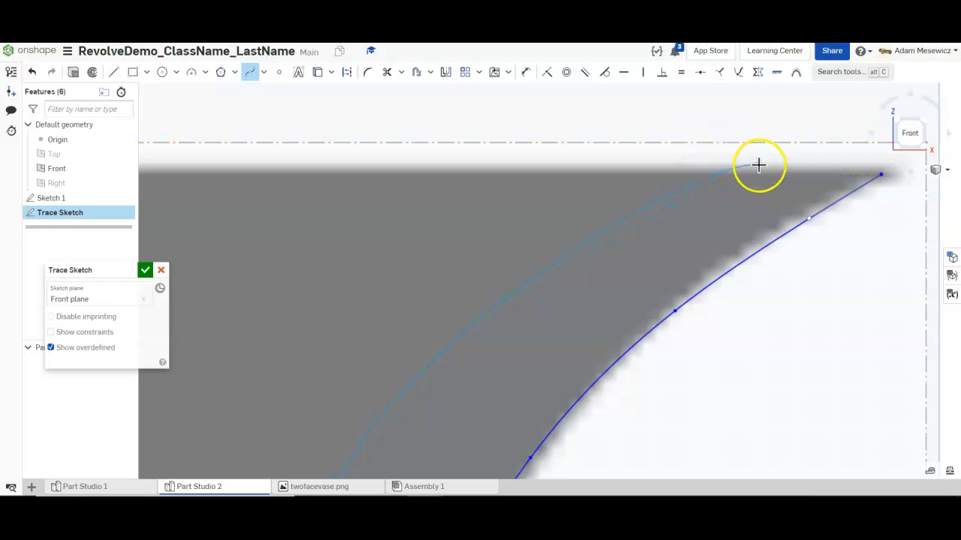
key("Escape")
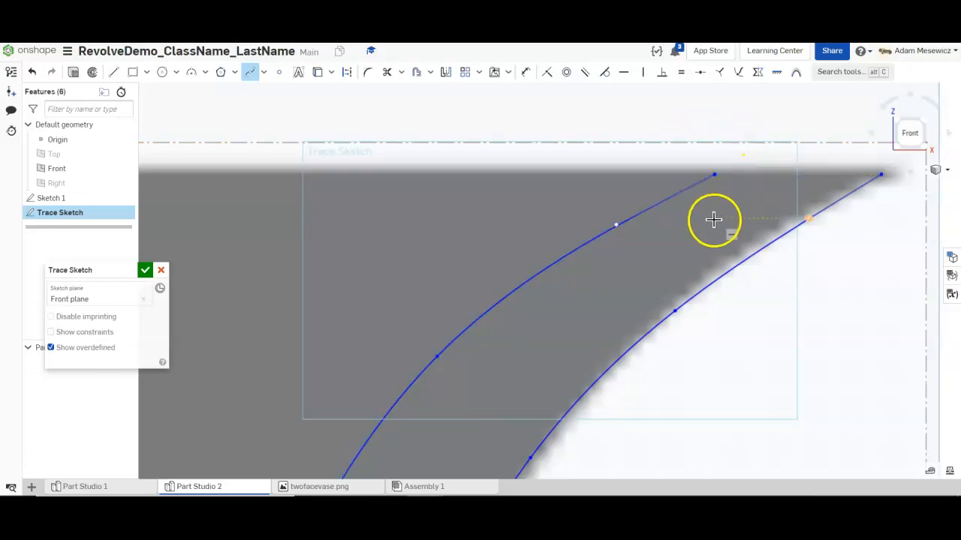
- Draw a 4.908 rim line joining the inner and outer curves, closing a 358.256 mm² region
left_click(112, 72)
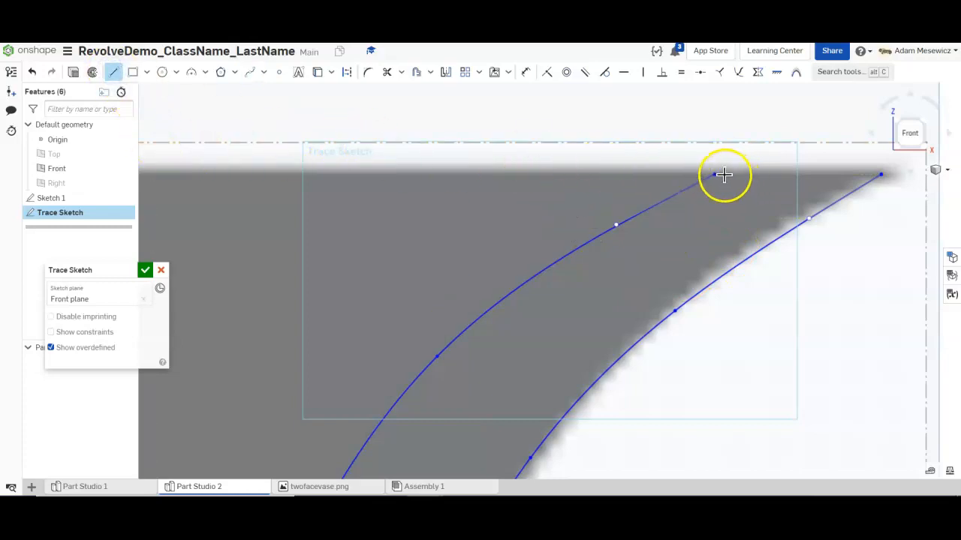
left_click(882, 175)
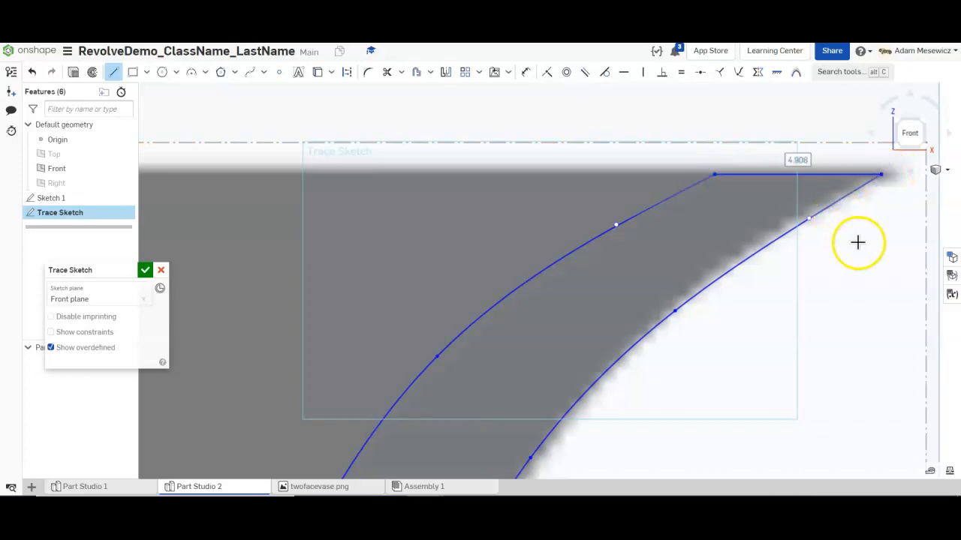
key("Escape")
left_click(698, 225)
scroll(697, 227, "down", 10)
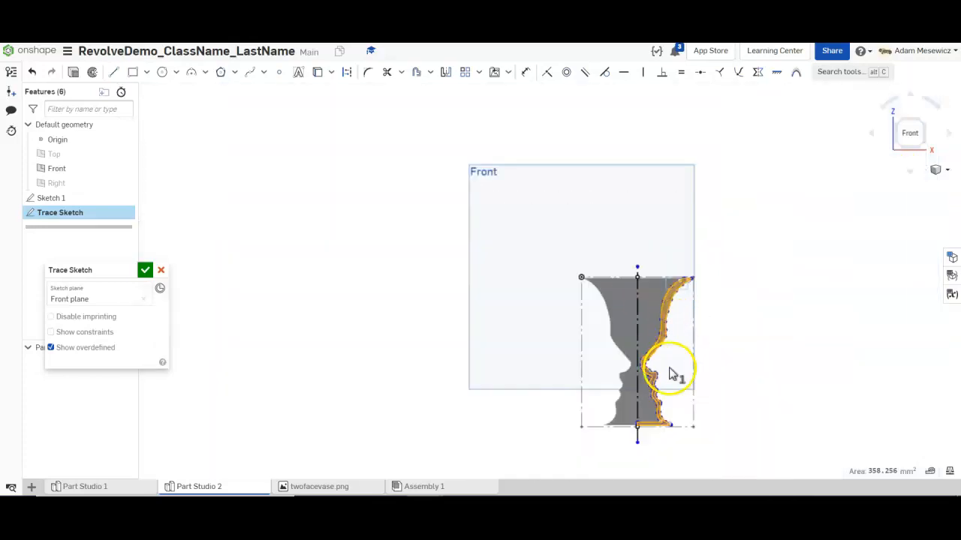
- Reshape the inner spline to shrink the wall region to 321.840 mm² and accept Trace Sketch
scroll(661, 386, "up", 3)
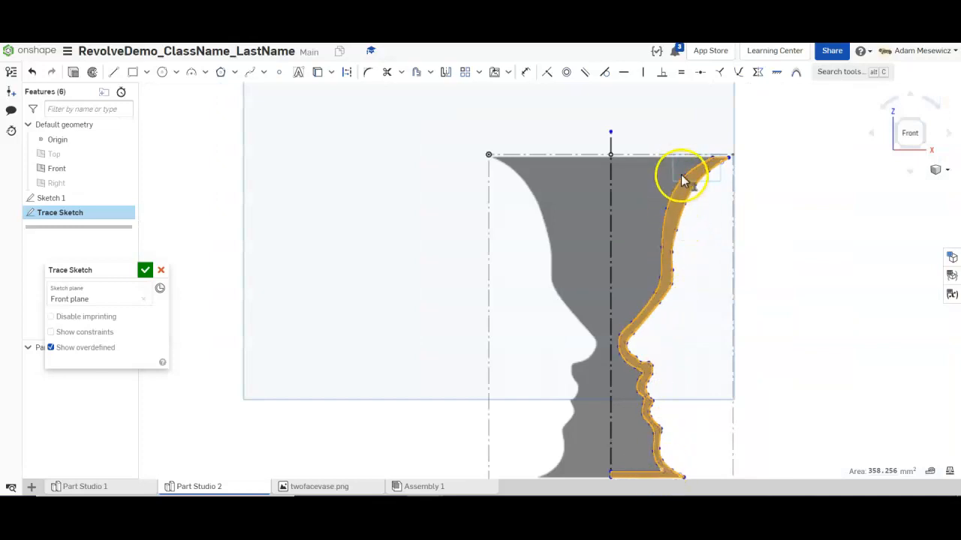
left_click(666, 208)
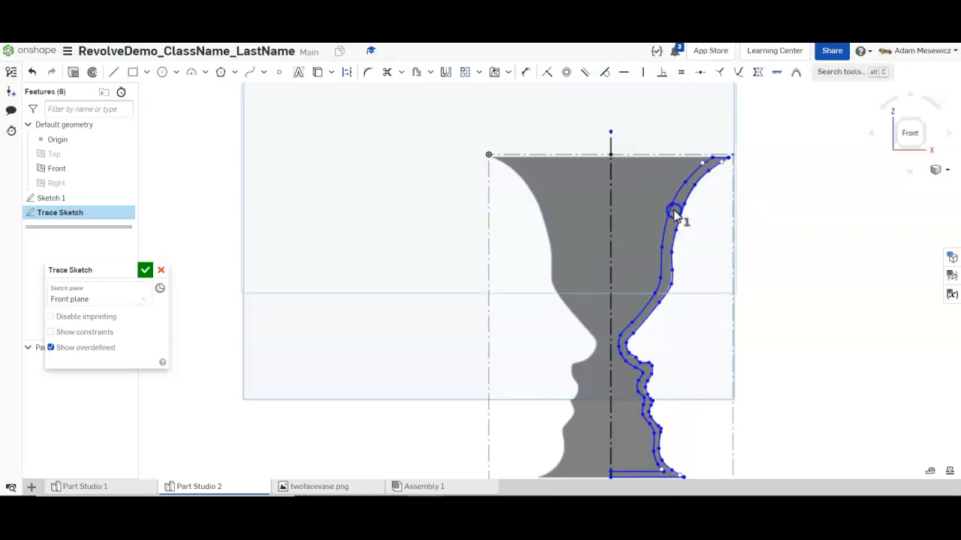
left_click(663, 251)
left_click(665, 246)
scroll(662, 298, "down", 4)
scroll(659, 310, "up", 3)
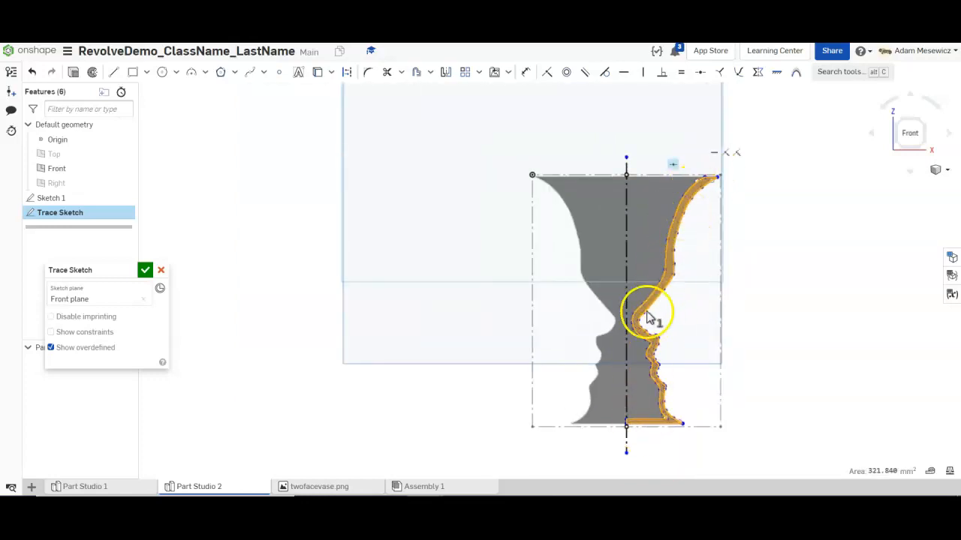
left_click(641, 425)
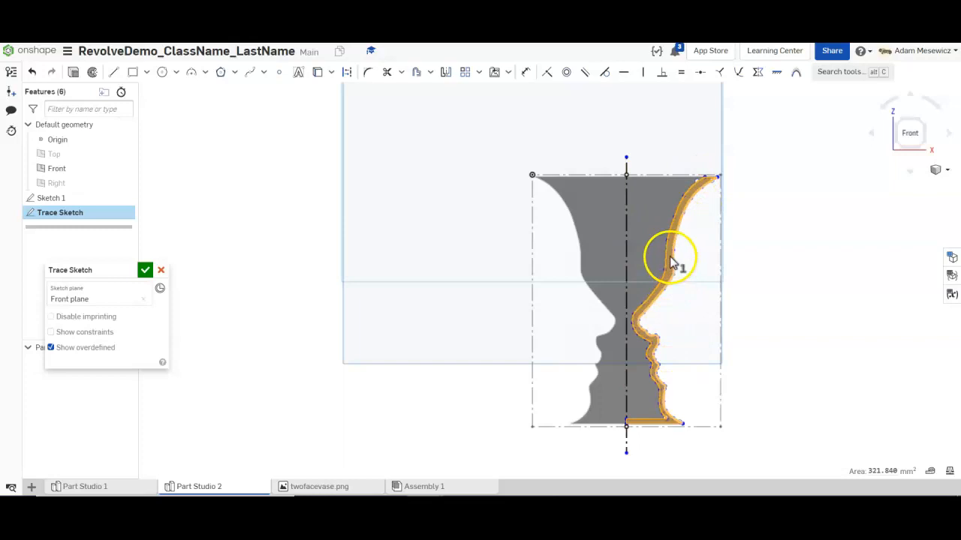
left_click(145, 271)
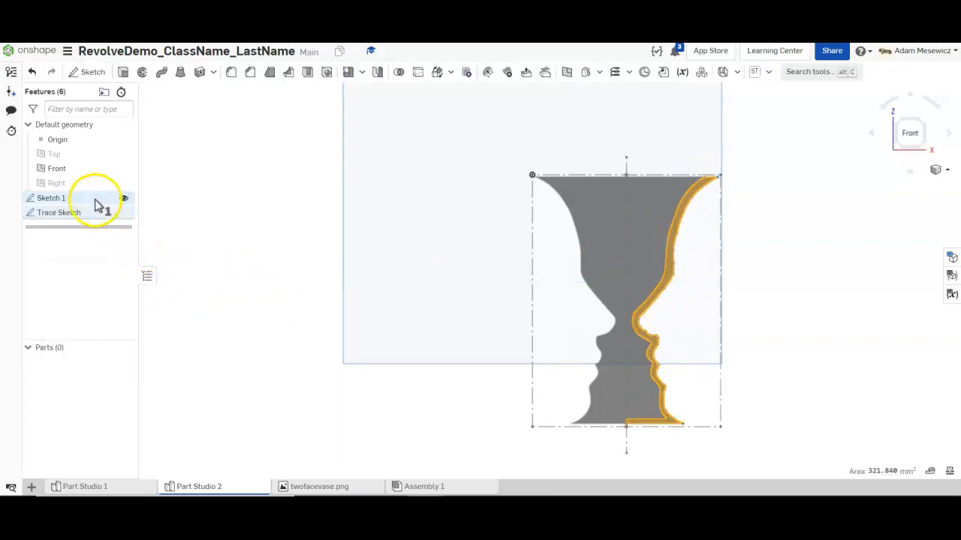
- Delete Sketch 1 holding the vase image, keeping Trace Sketch
left_click(95, 199)
key("Delete")
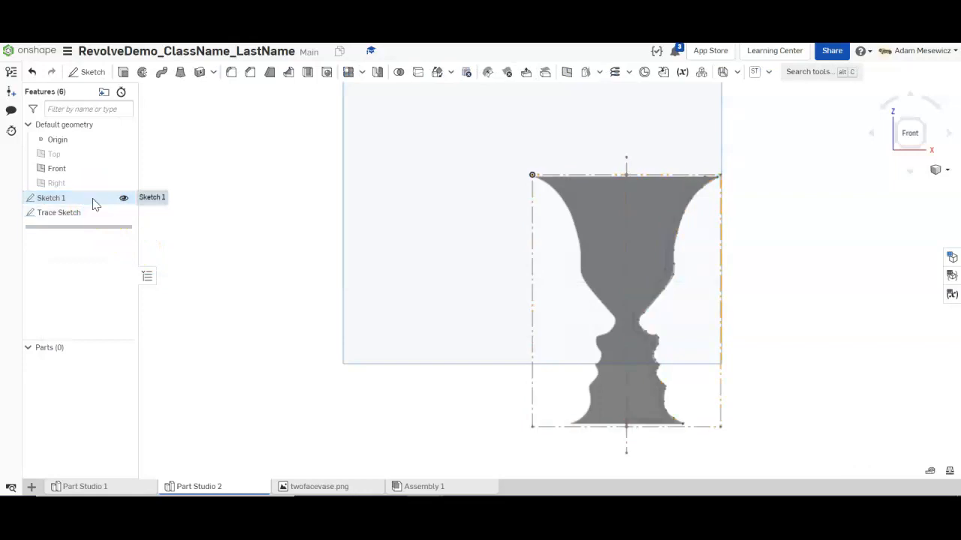
left_click(32, 72)
right_click(69, 199)
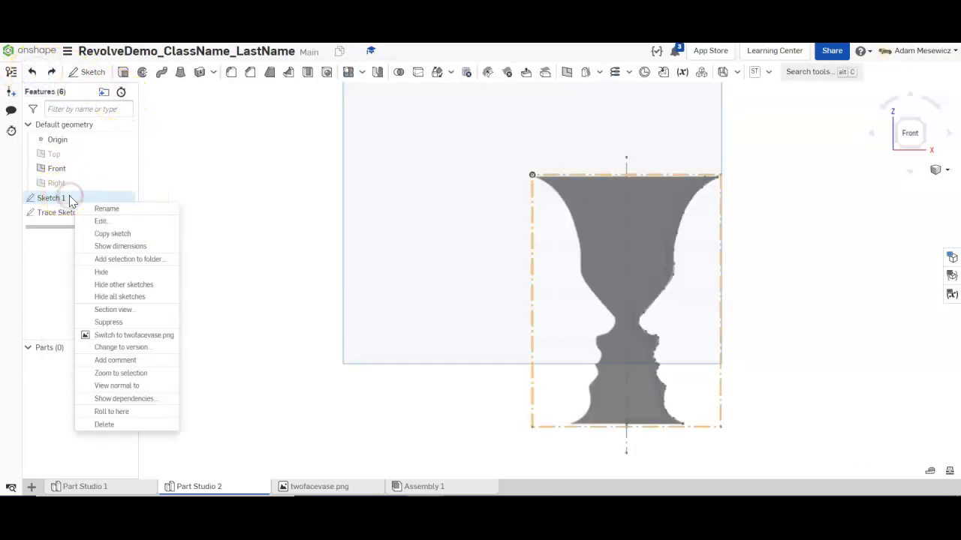
left_click(124, 424)
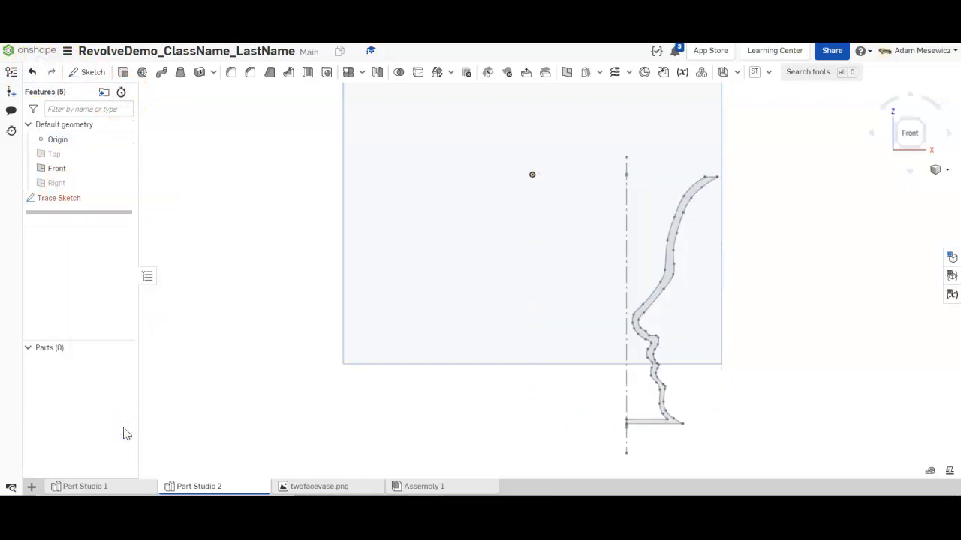
- Reopen Trace Sketch to check it, close it, and select the enclosed profile region
left_click(77, 199)
double_click(76, 199)
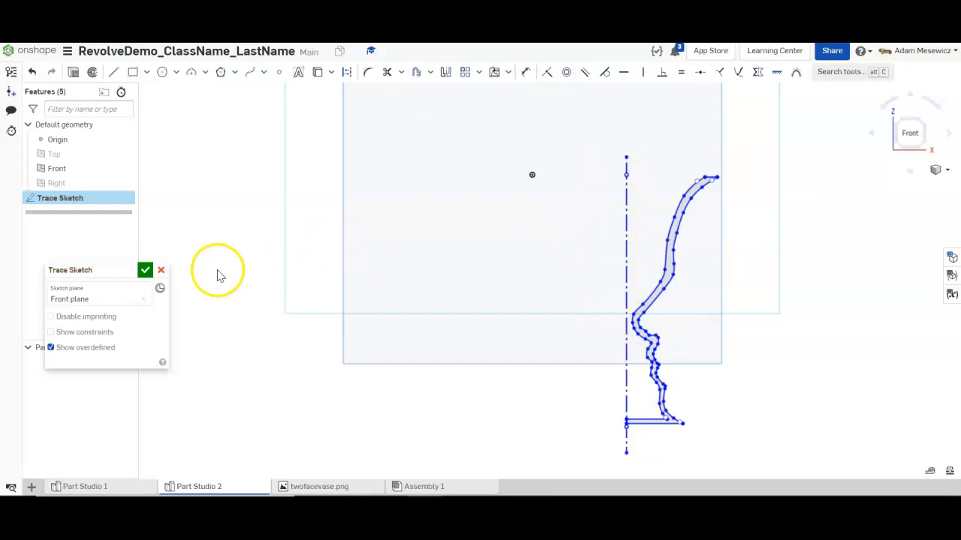
left_click(145, 269)
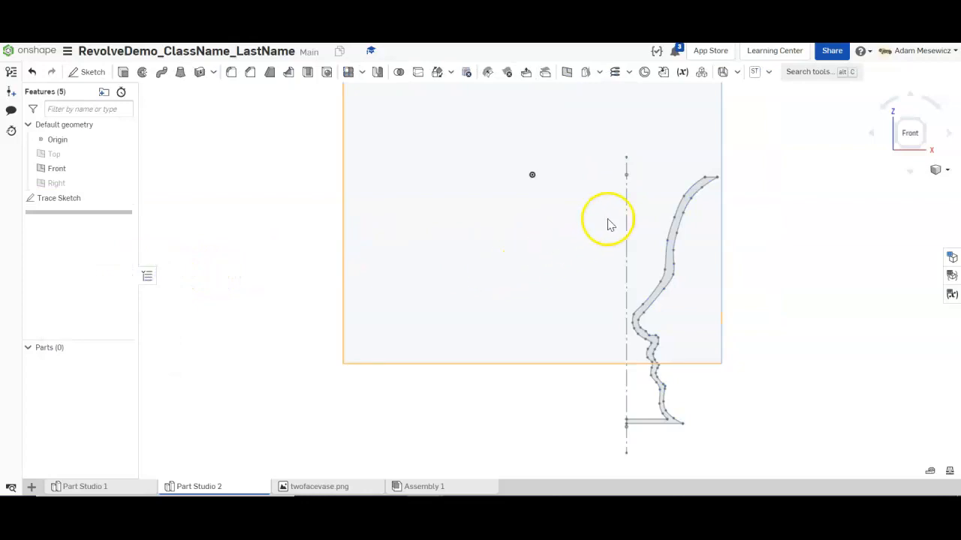
scroll(689, 229, "up", 3)
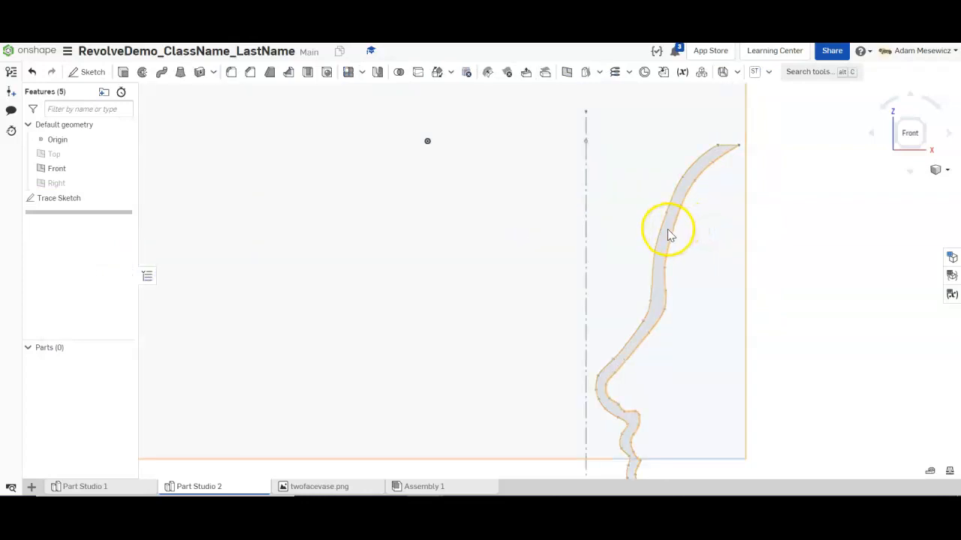
left_click(667, 230)
scroll(660, 239, "down", 4)
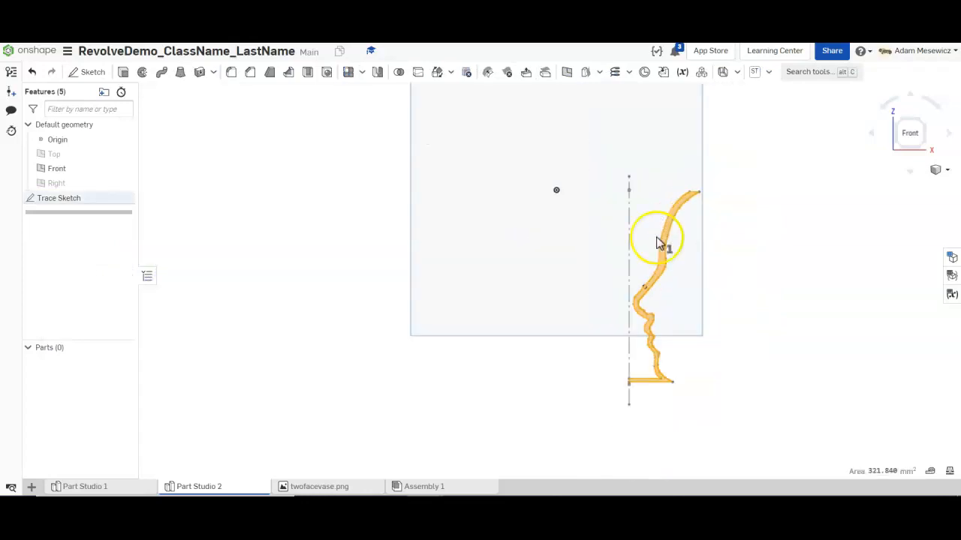
- Revolve the Trace Sketch face a full turn about the vertical construction line into Part 1
left_click(142, 72)
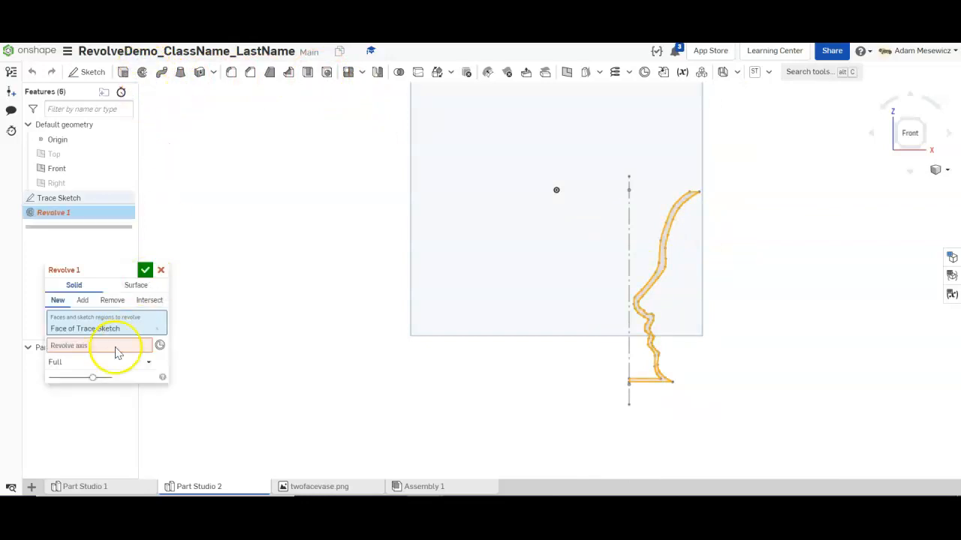
left_click(76, 346)
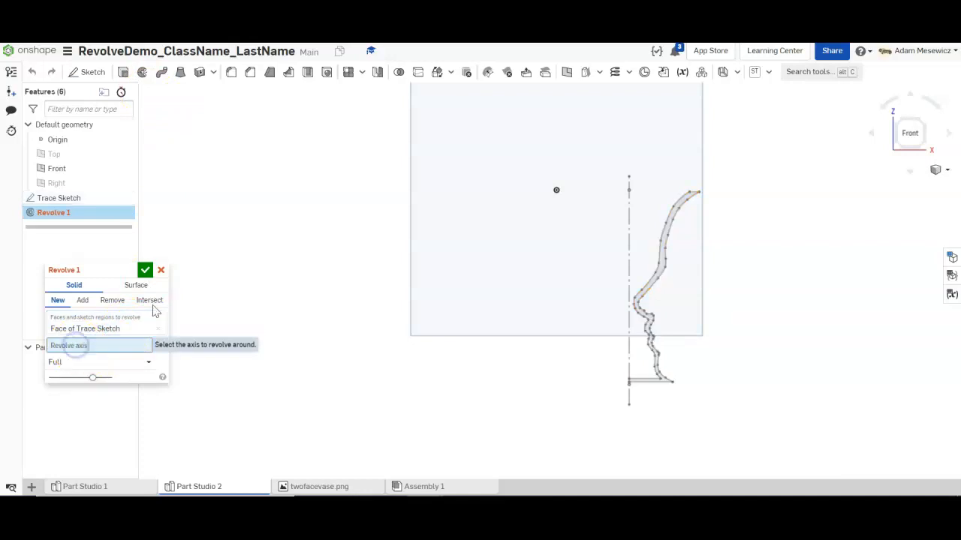
left_click(630, 240)
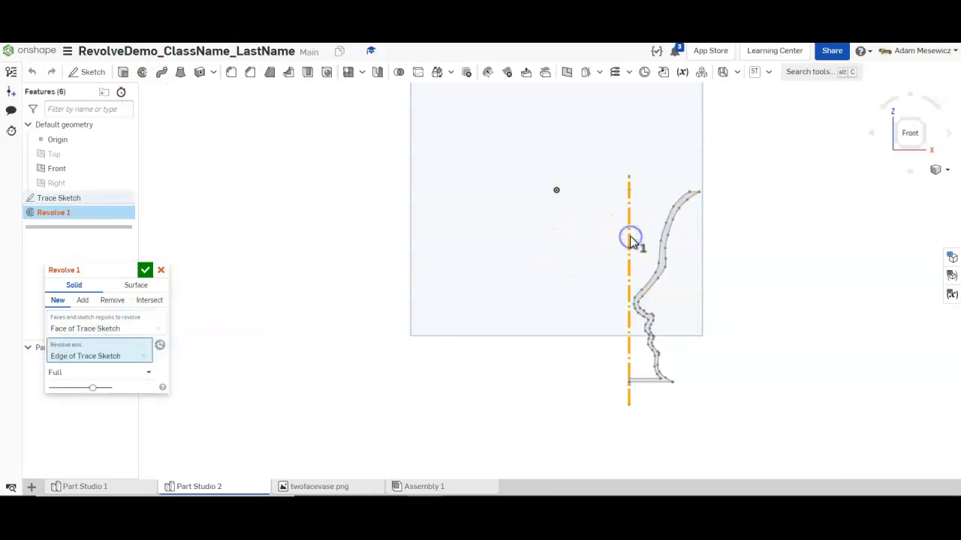
right_click_drag(593, 241, 592, 214)
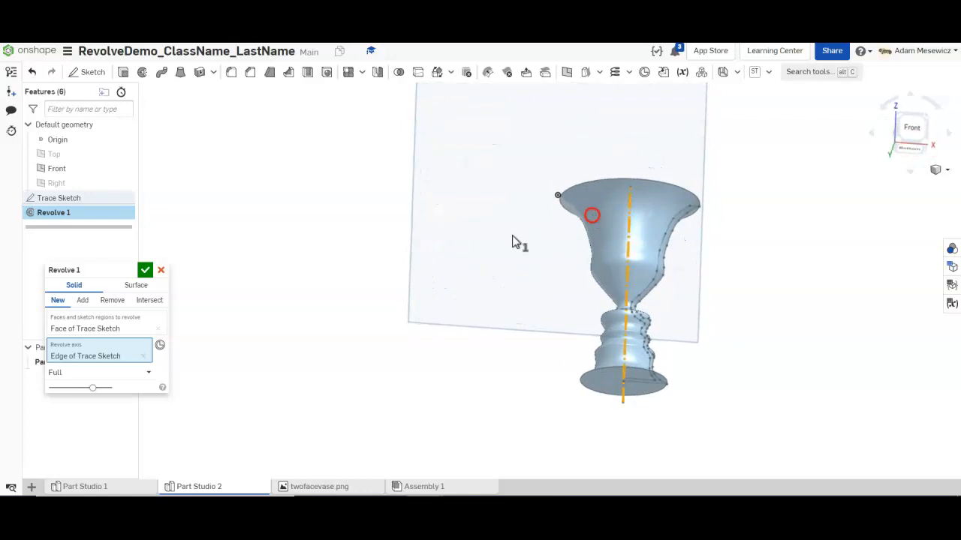
left_click(145, 269)
- Orbit and zoom around the vase to look into its mouth from several angles
right_click_drag(423, 166, 425, 240)
scroll(695, 213, "up", 5)
right_click_drag(674, 260, 676, 262)
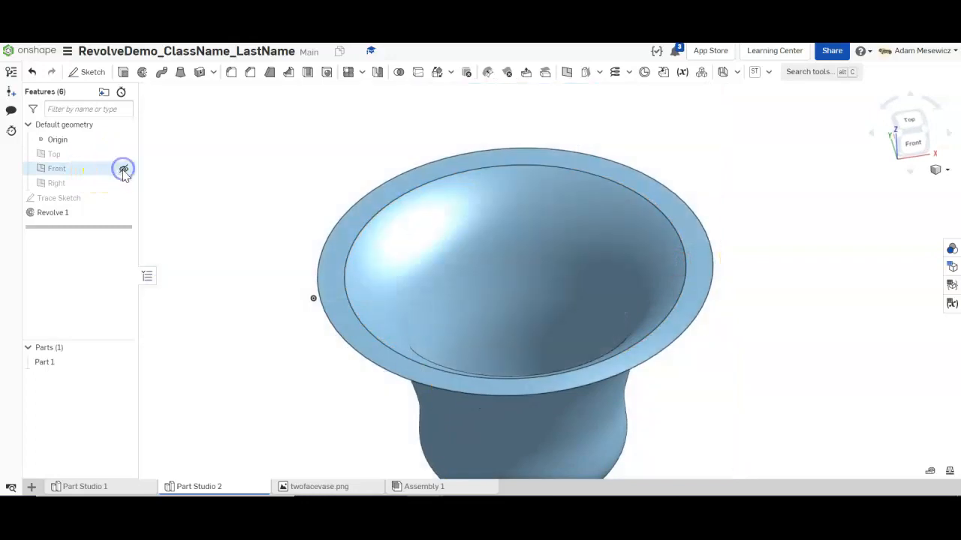
right_click_drag(210, 208, 540, 433)
scroll(447, 225, "up", 5)
right_click_drag(526, 304, 476, 271)
scroll(502, 254, "down", 8)
scroll(488, 233, "up", 4)
right_click_drag(556, 327, 547, 309)
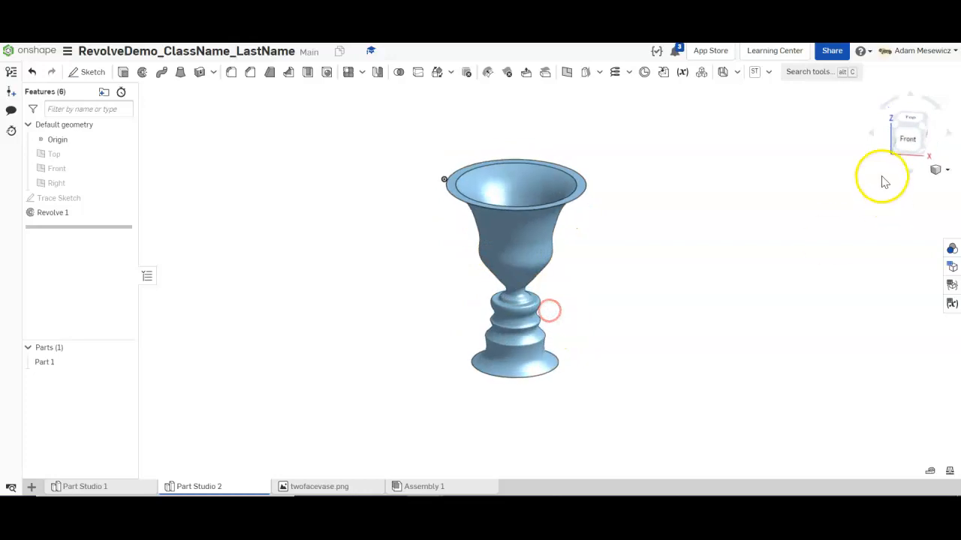
- Snap the vase to the Front and Left views, tilting slightly to show the rim
left_click(906, 136)
right_click_drag(736, 306, 711, 338)
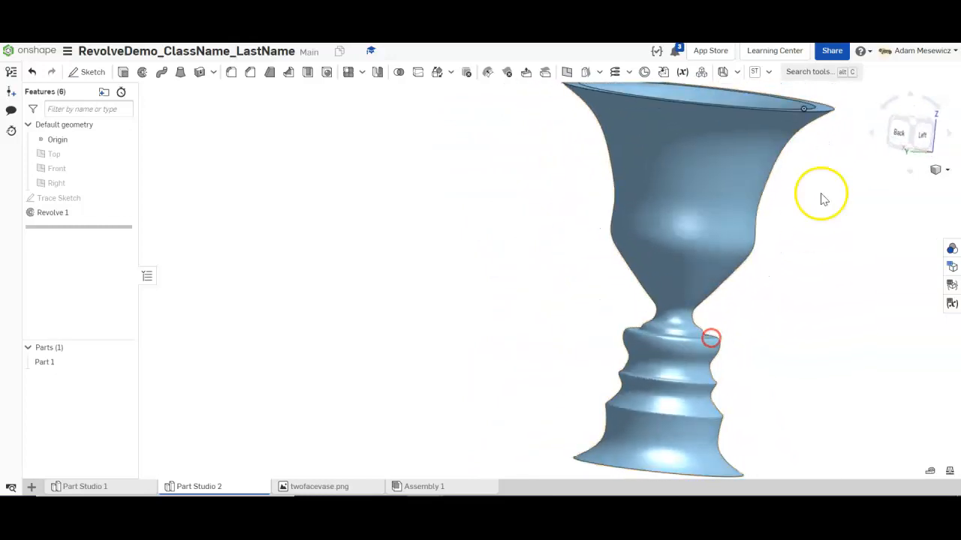
left_click(921, 133)
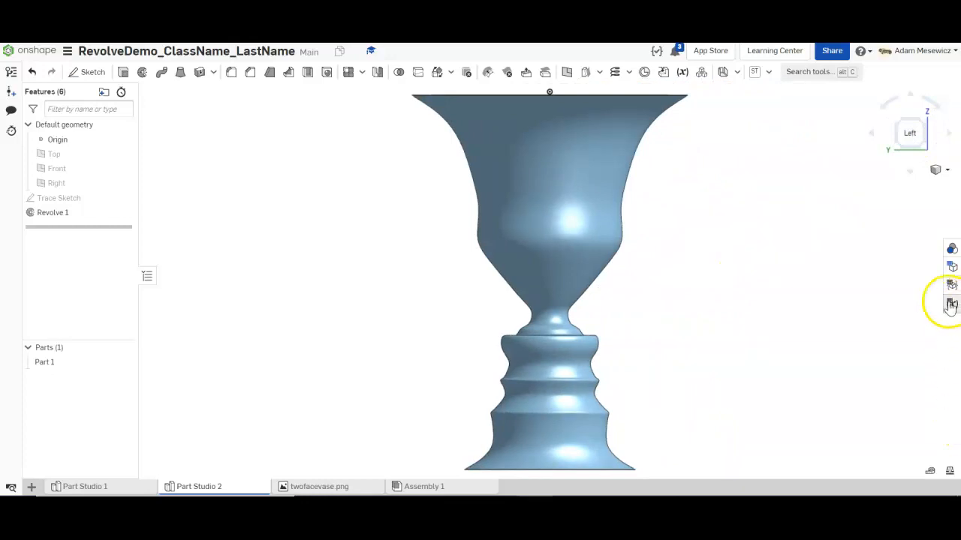
right_click_drag(783, 241, 779, 250)
- Add the collaborator's e-mail address as an individual with Can edit access, share, and close the dialog
left_click(833, 51)
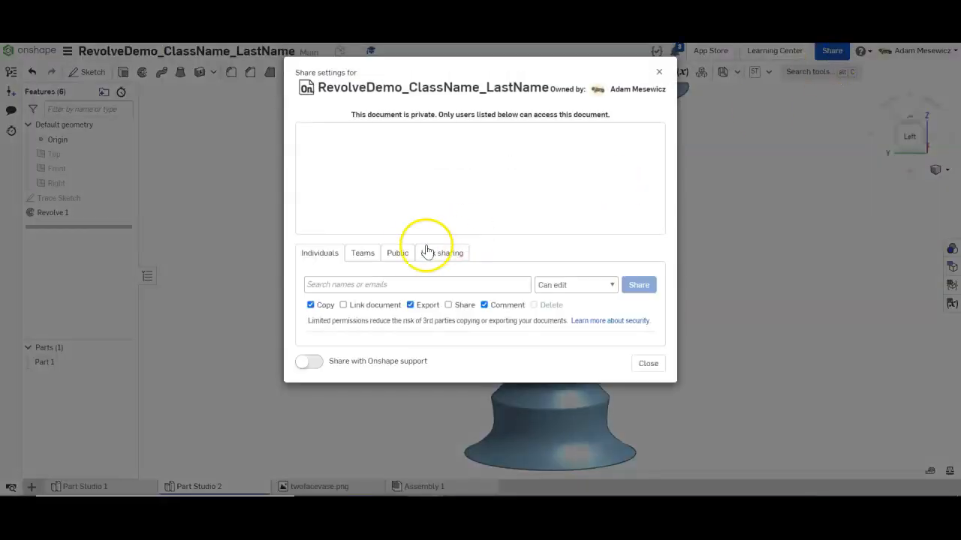
left_click(331, 284)
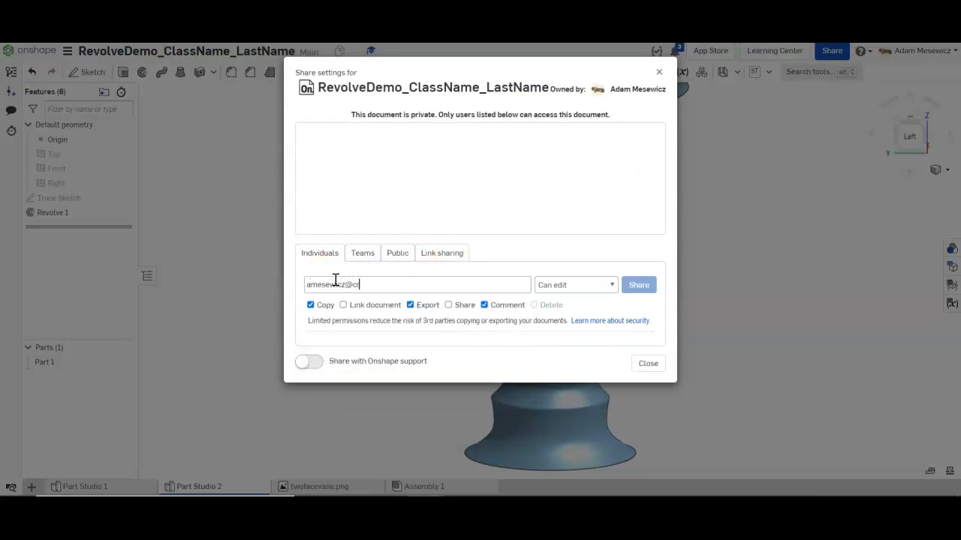
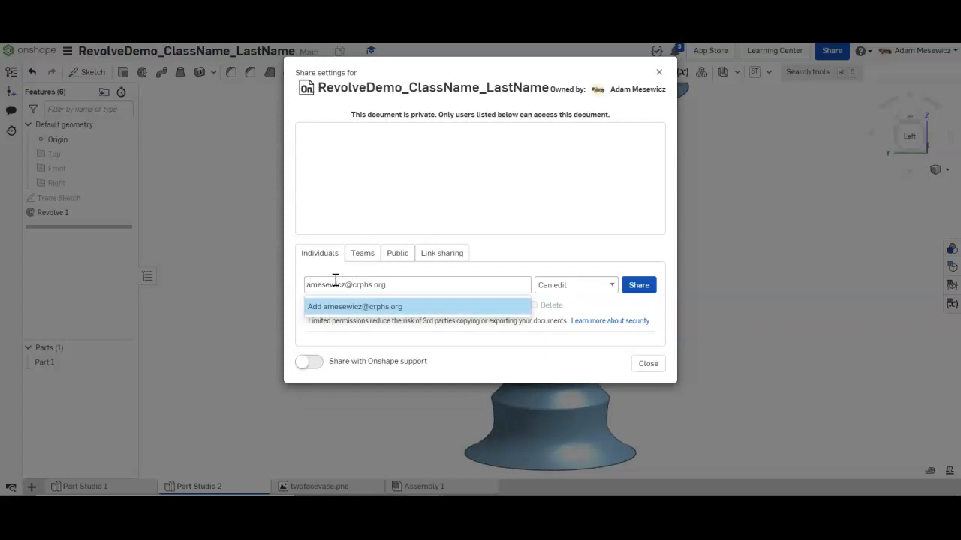
left_click(375, 307)
left_click(595, 238)
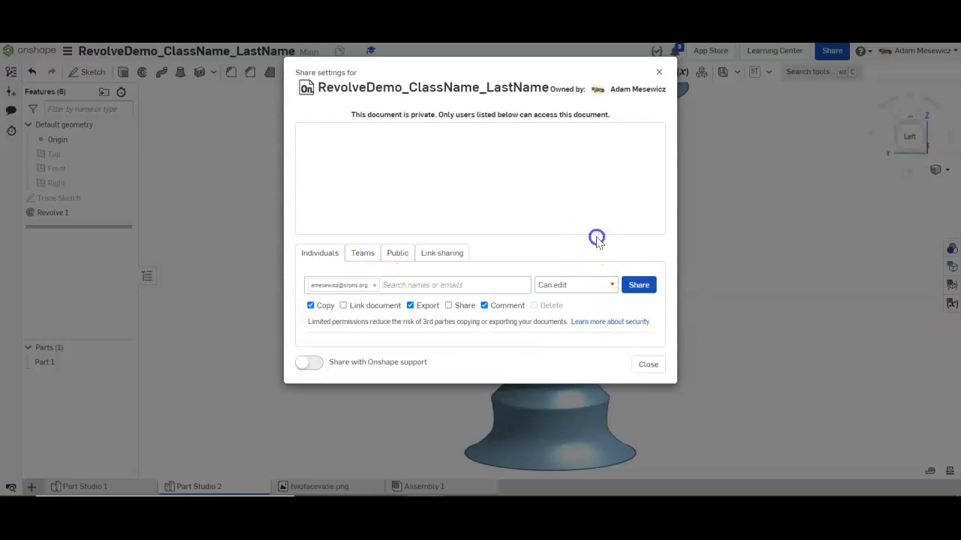
left_click(639, 286)
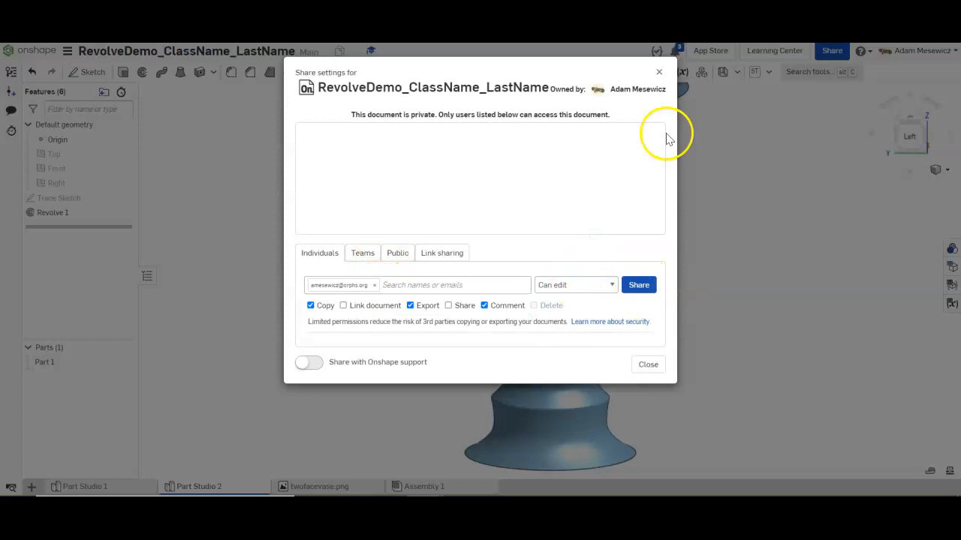
left_click(660, 76)
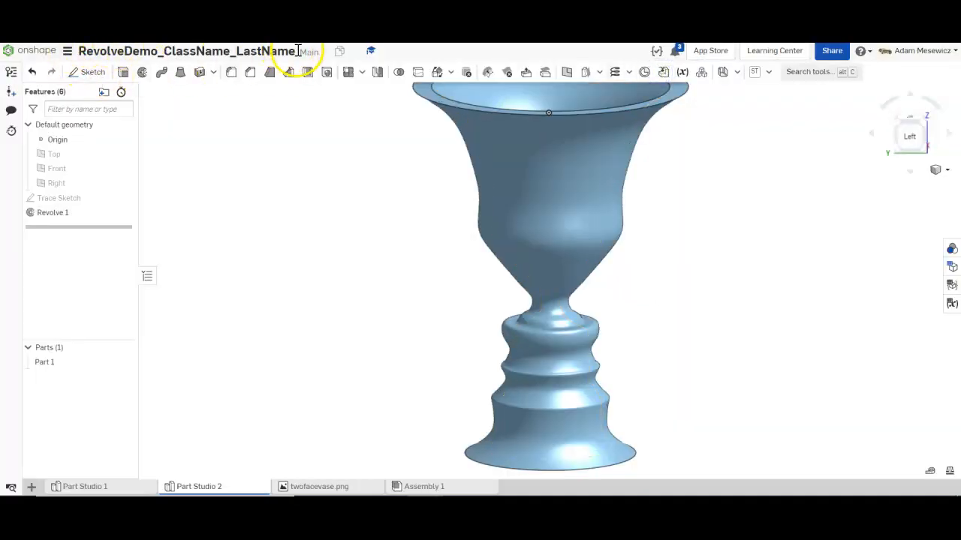